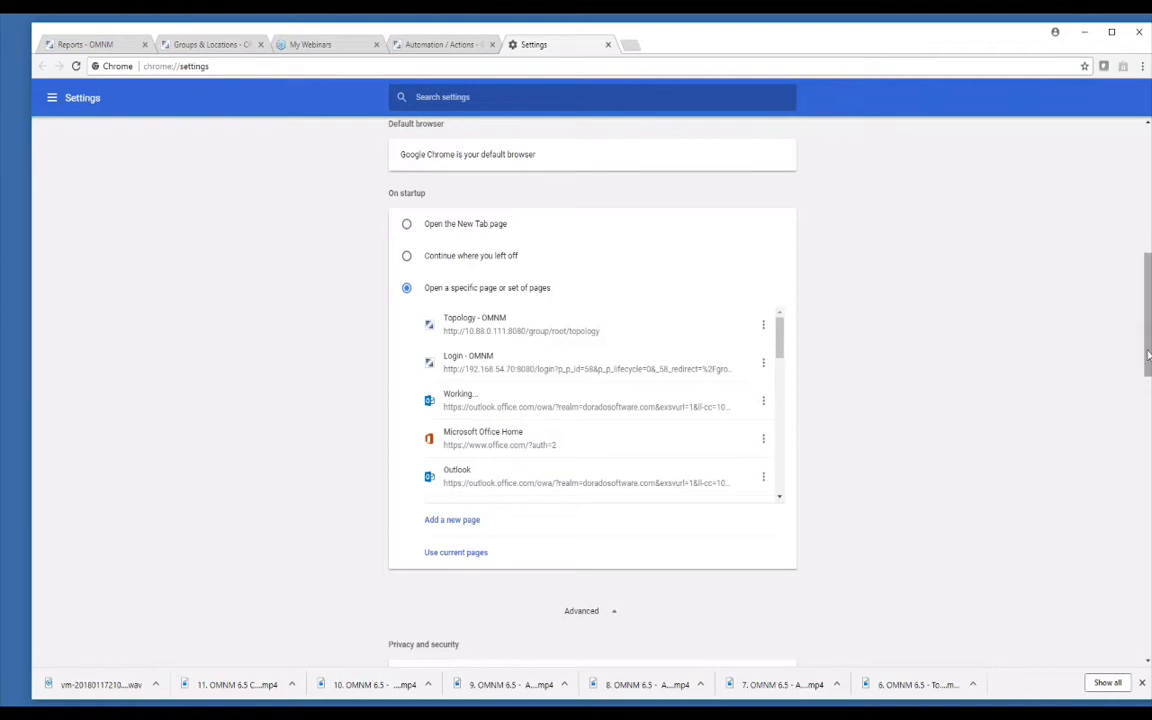
# Confirm Chrome's PDF documents setting opens PDFs in the browser instead of downloading them.
pyautogui.scroll(-6, 1096, 513)
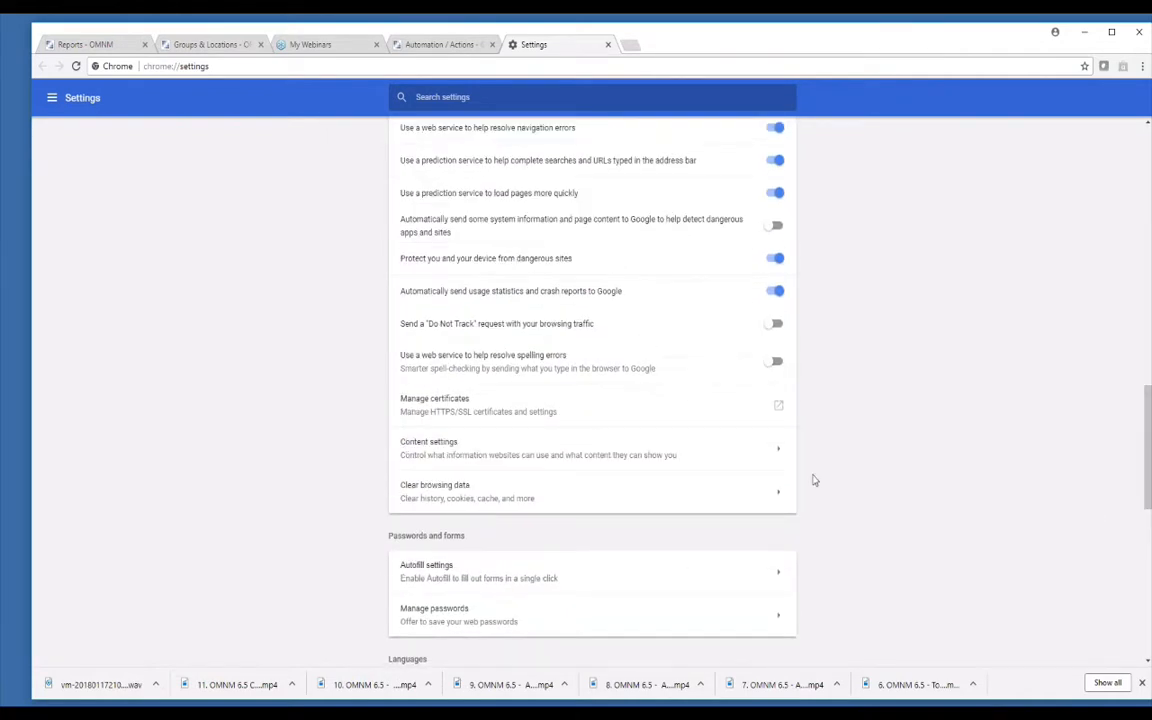
pyautogui.click(780, 450)
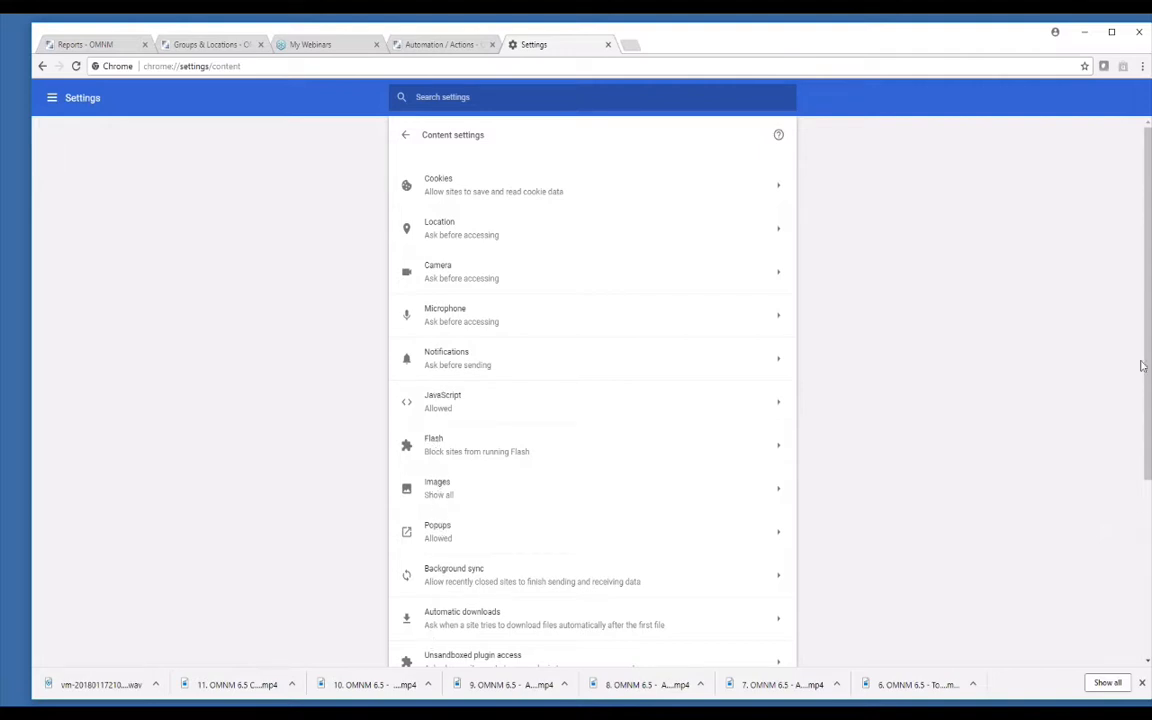
pyautogui.moveTo(1146, 363); pyautogui.dragTo(1124, 589)
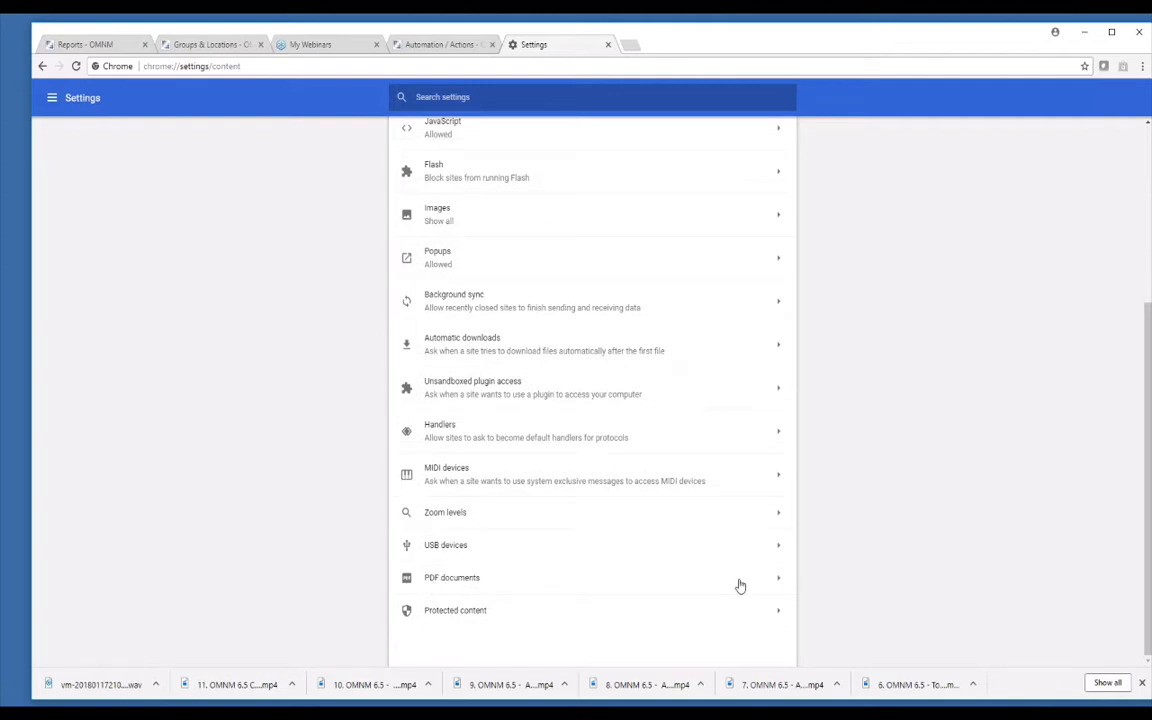
pyautogui.click(779, 585)
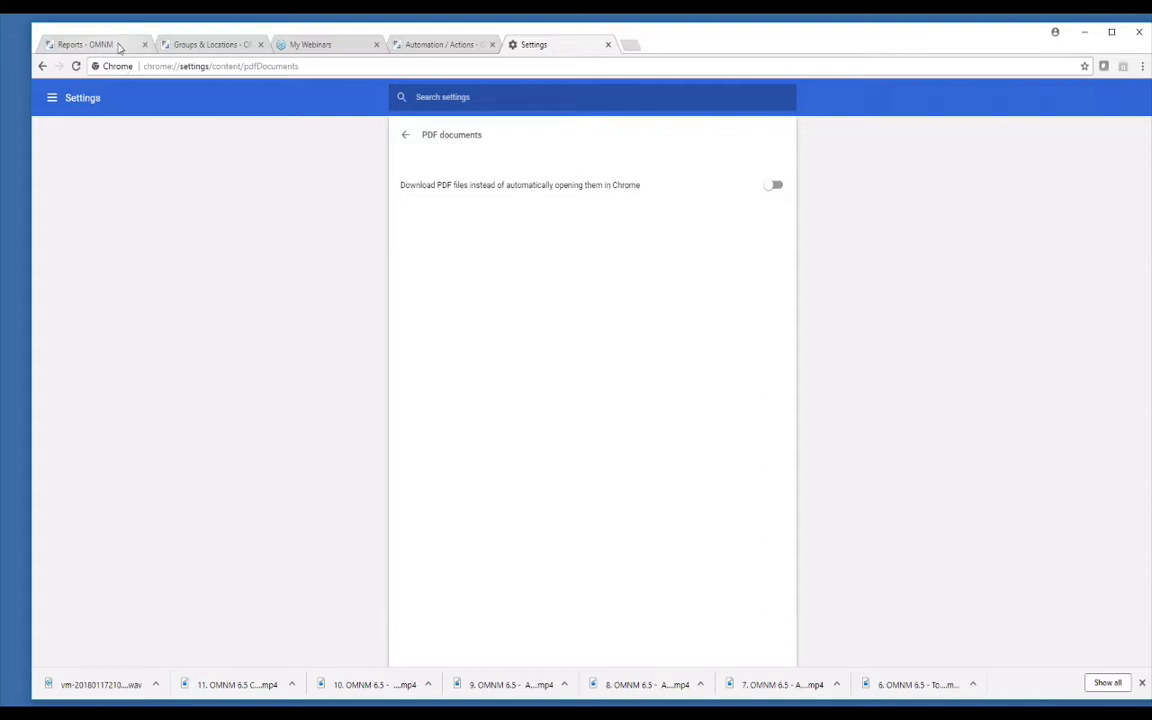
pyautogui.click(118, 46)
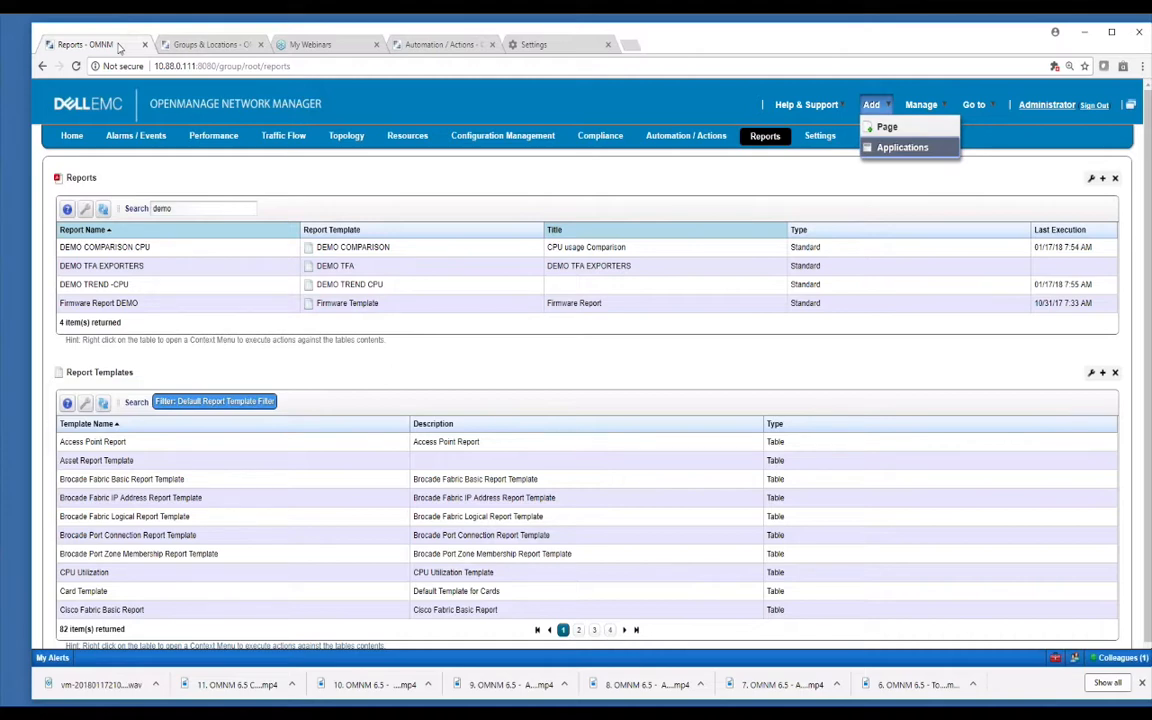
# Select the Brocade Fabric IP Address and Asset report templates, then clear the 'demo' report search.
pyautogui.click(329, 505)
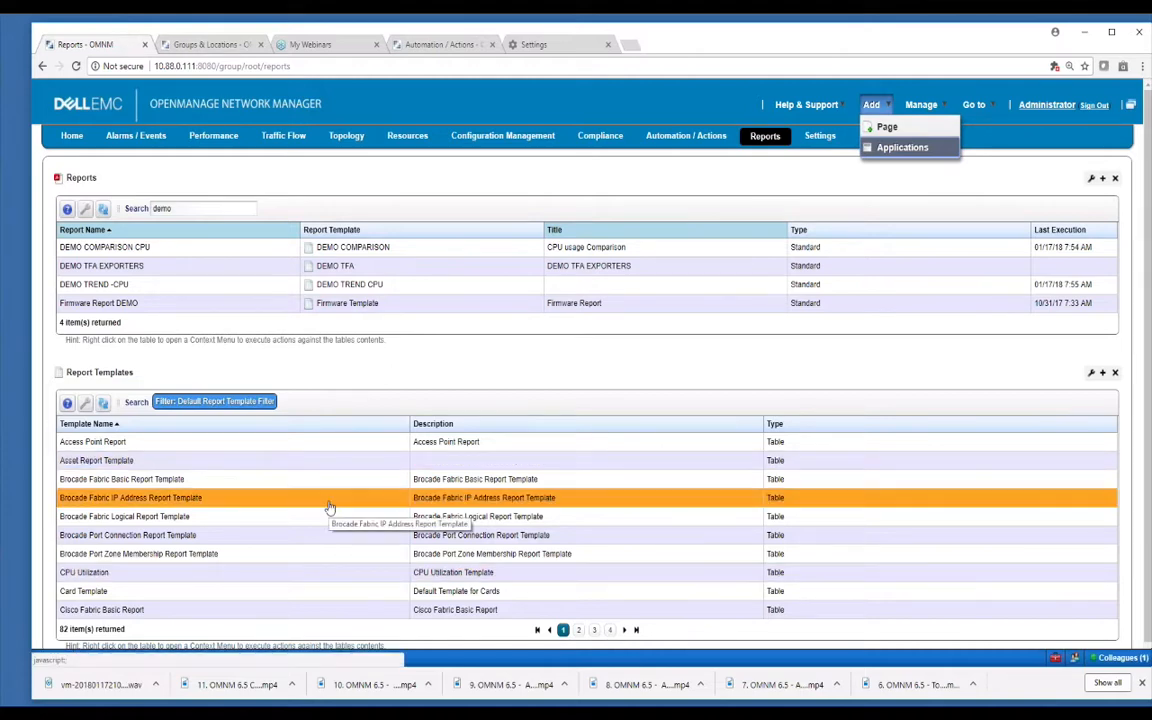
pyautogui.click(321, 457)
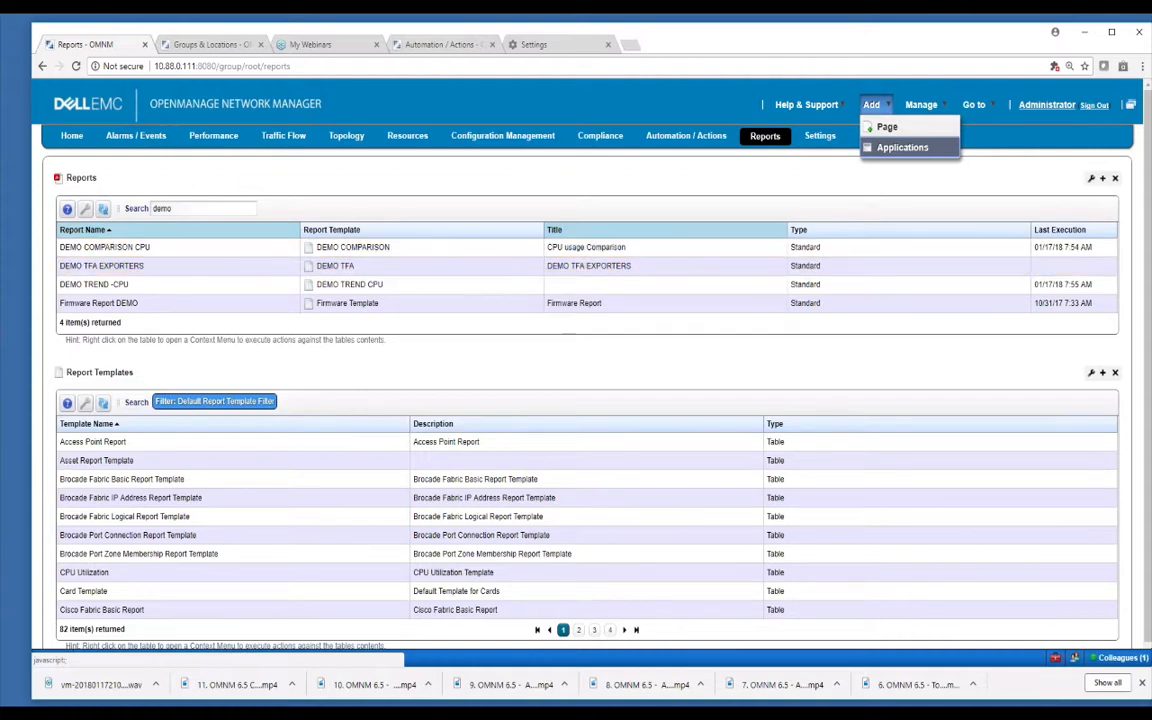
pyautogui.doubleClick(163, 208)
pyautogui.press('BackSpace')
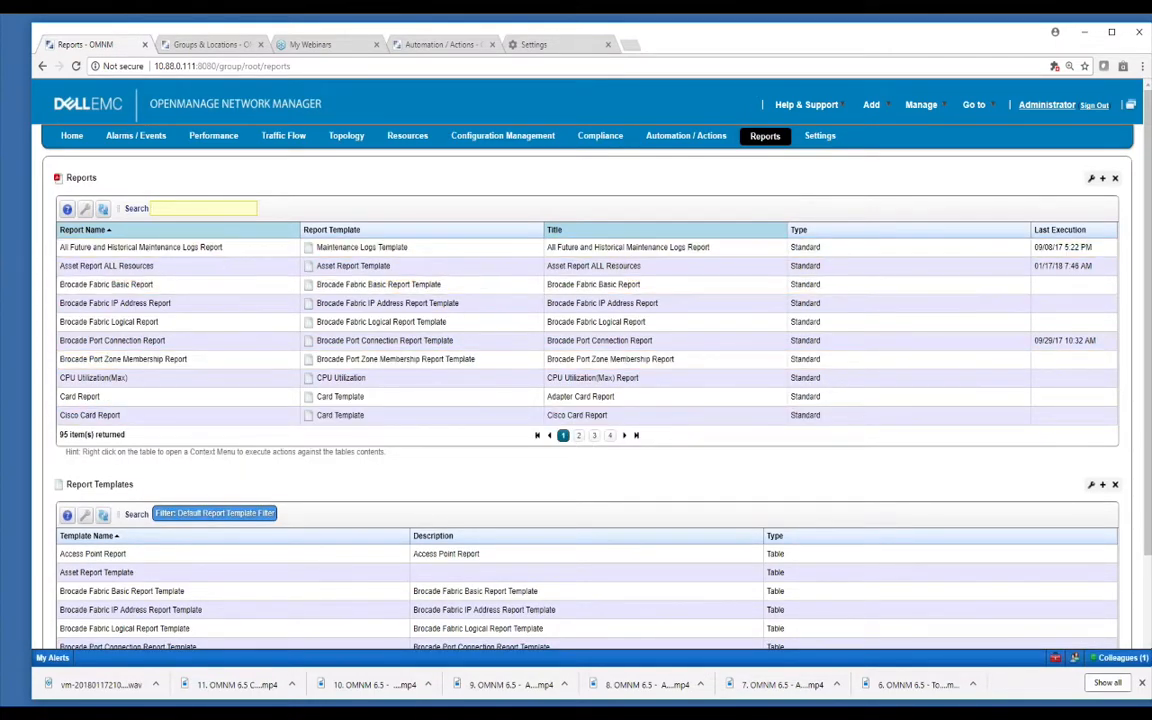
# Try report searches for 'firm', 'a' and 'ftos', then search 'asset' to list three reports.
pyautogui.click(162, 206)
pyautogui.write('fi')
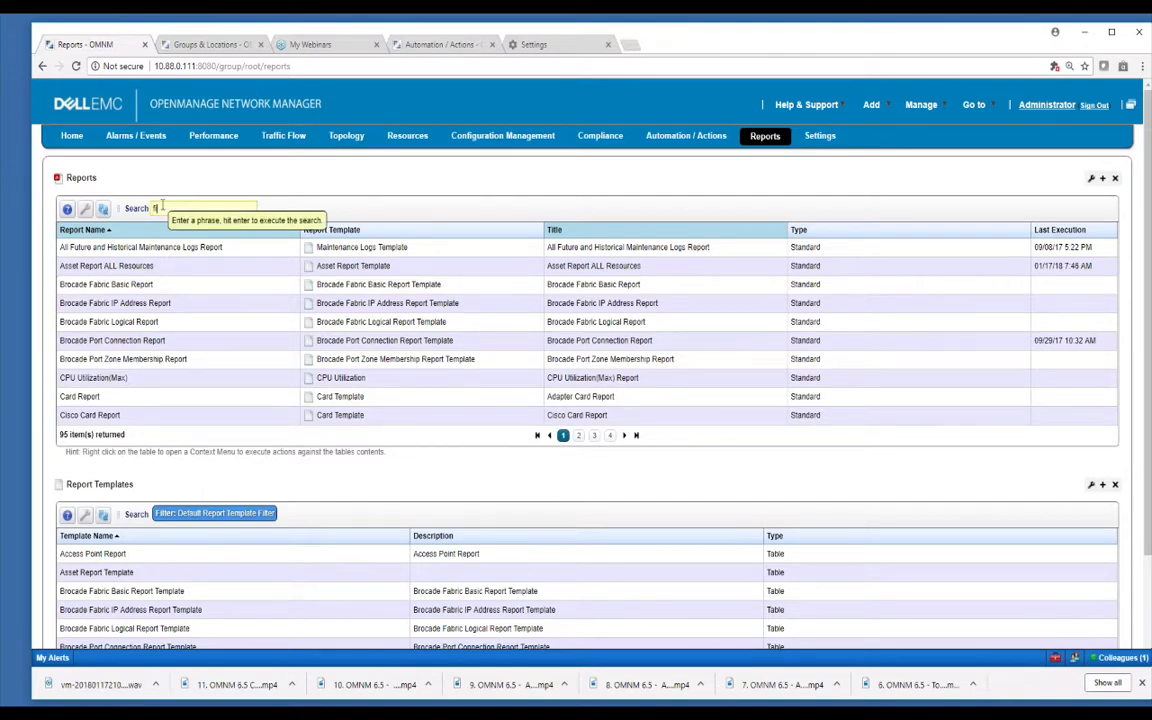
pyautogui.write('rm')
pyautogui.press('Return')
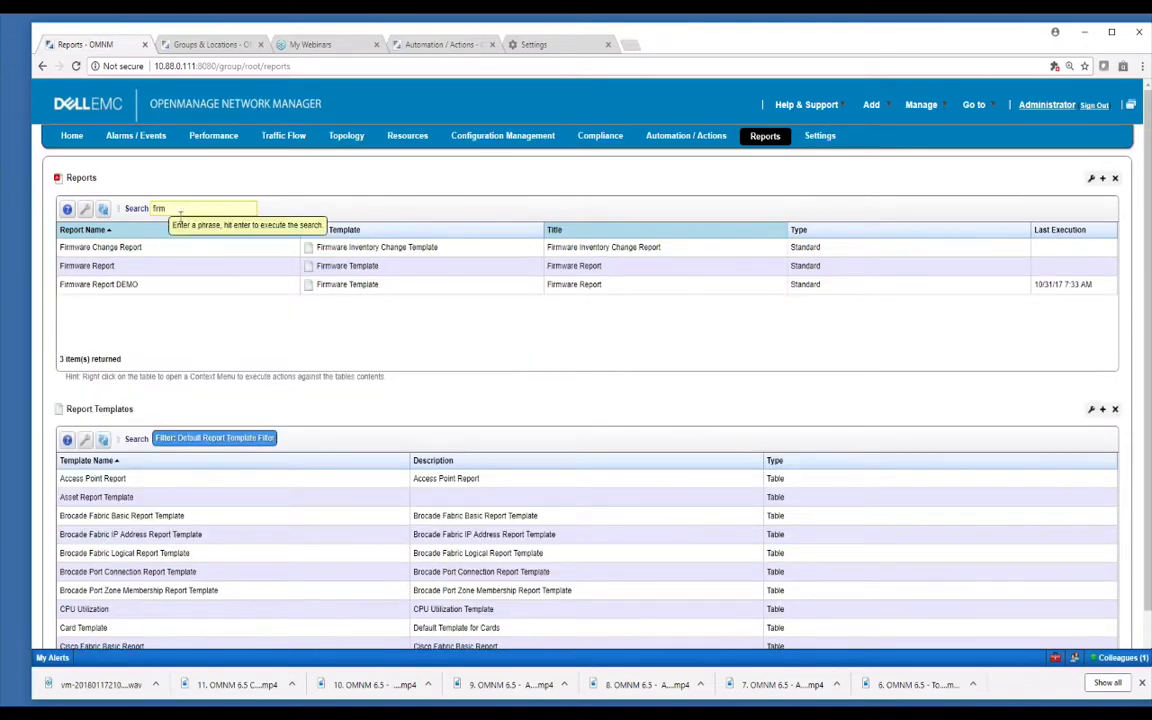
pyautogui.write('asset')
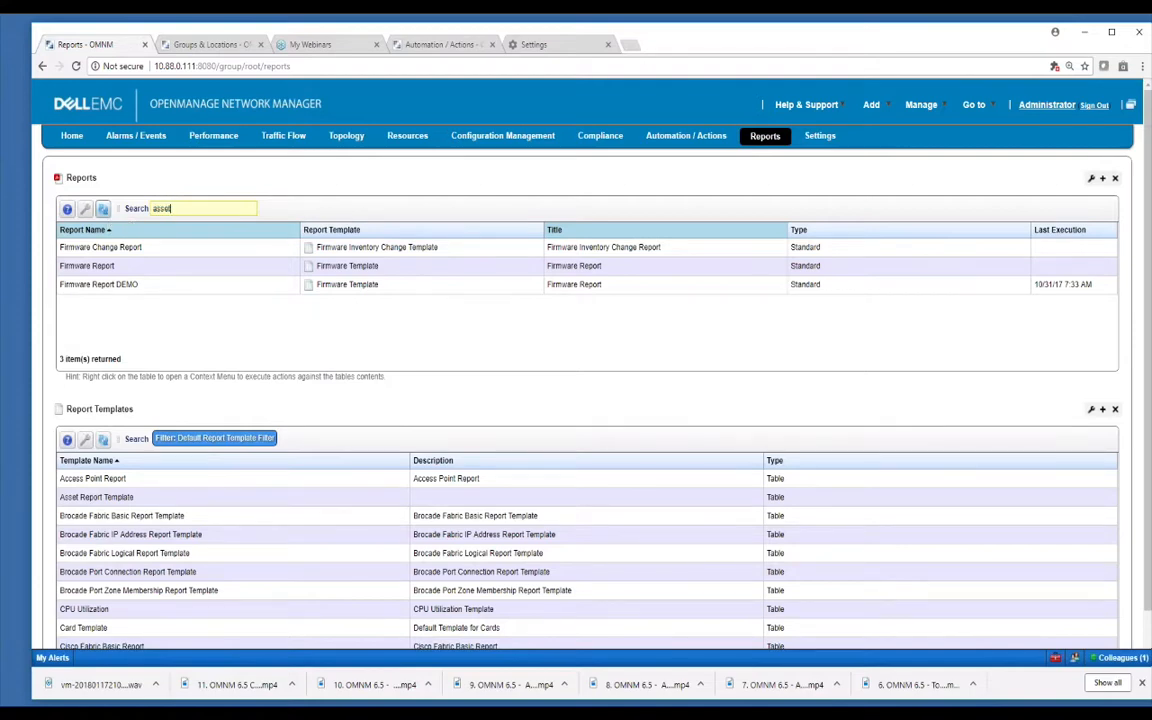
pyautogui.press('Return')
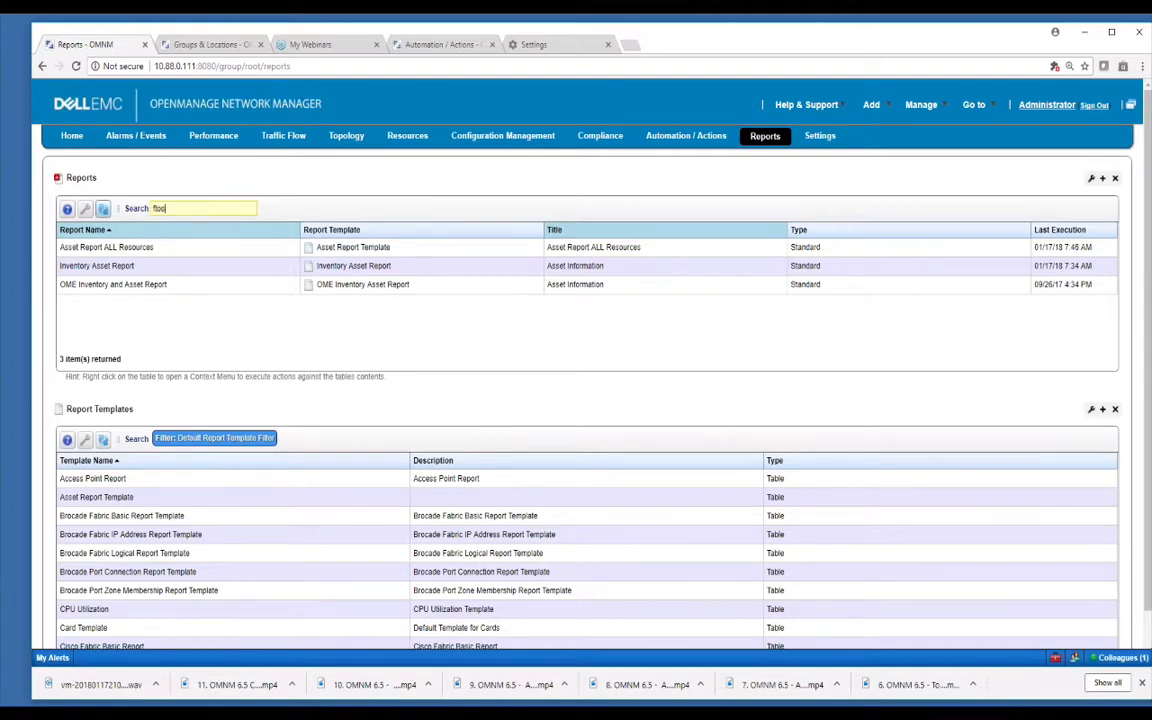
pyautogui.write('ftos')
pyautogui.press('Return')
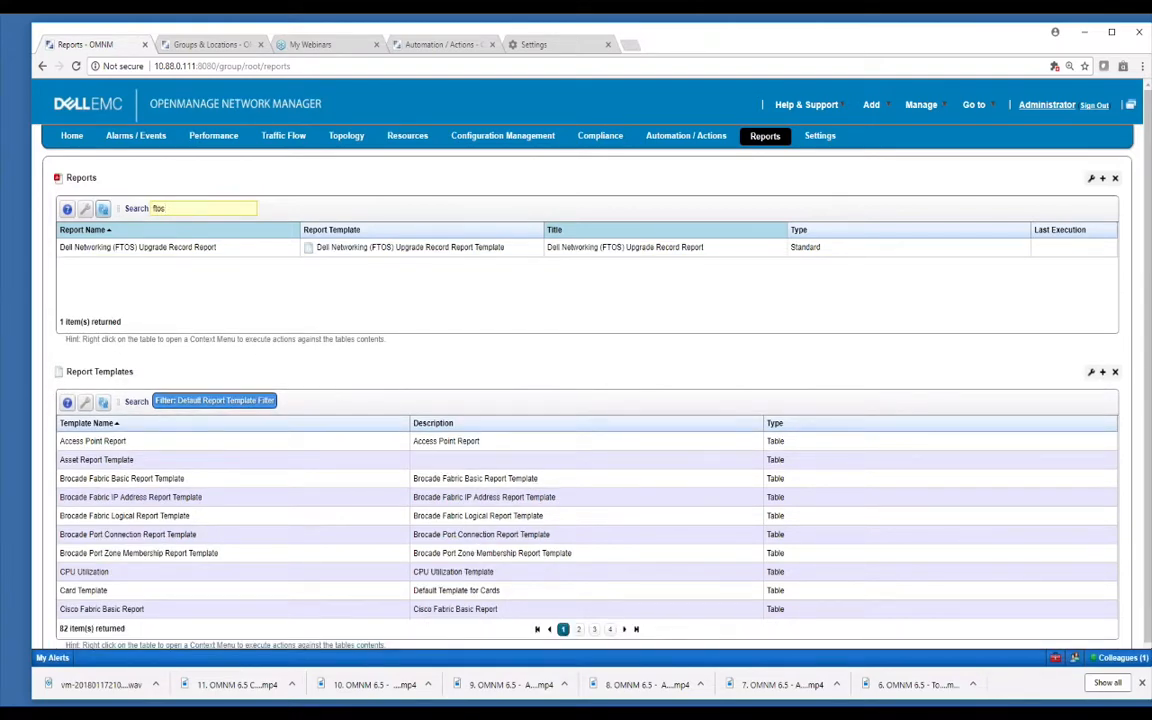
pyautogui.press('BackSpace')
pyautogui.press('BackSpace')
pyautogui.press('BackSpace')
pyautogui.press('BackSpace')
pyautogui.write('asset')
pyautogui.press('Return')
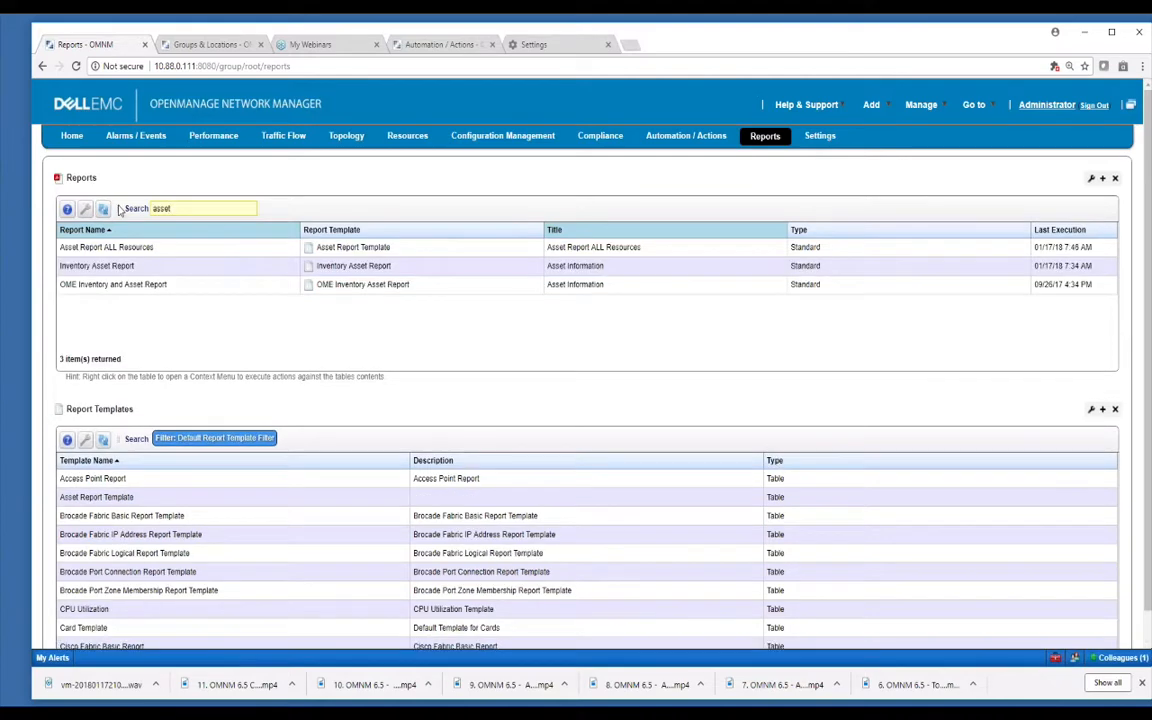
# Execute the Inventory Asset Report and view its 26-page PDF from the alert history, then close it.
pyautogui.rightClick(267, 267)
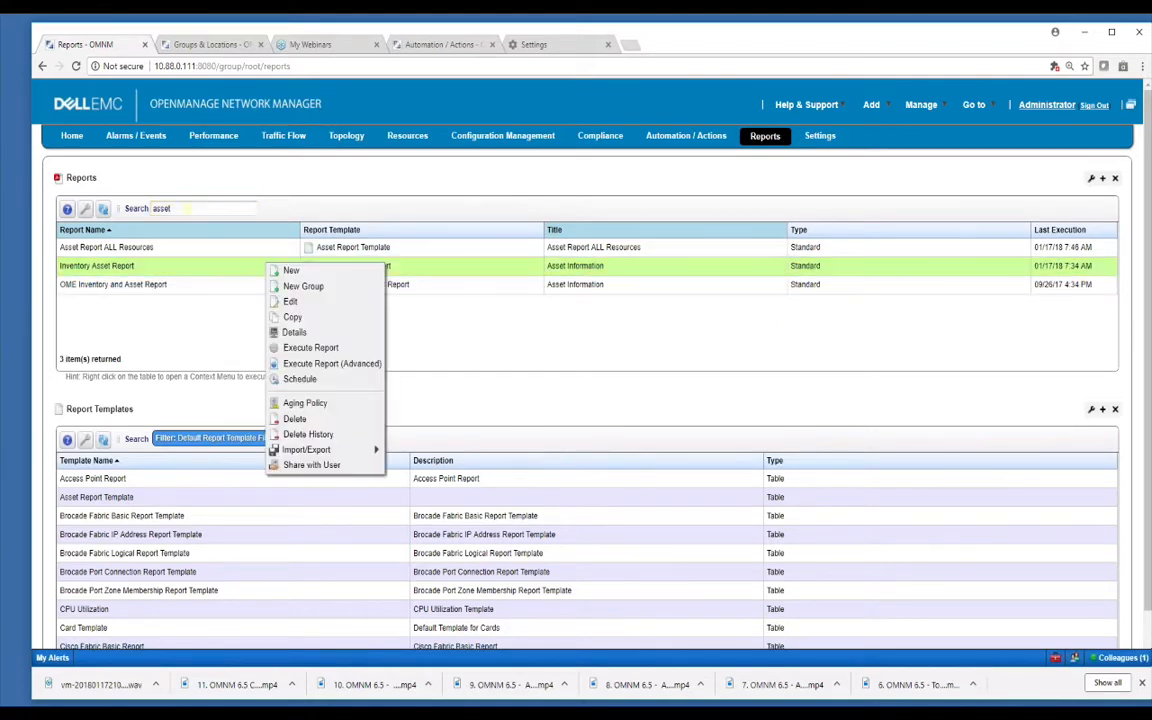
pyautogui.click(310, 347)
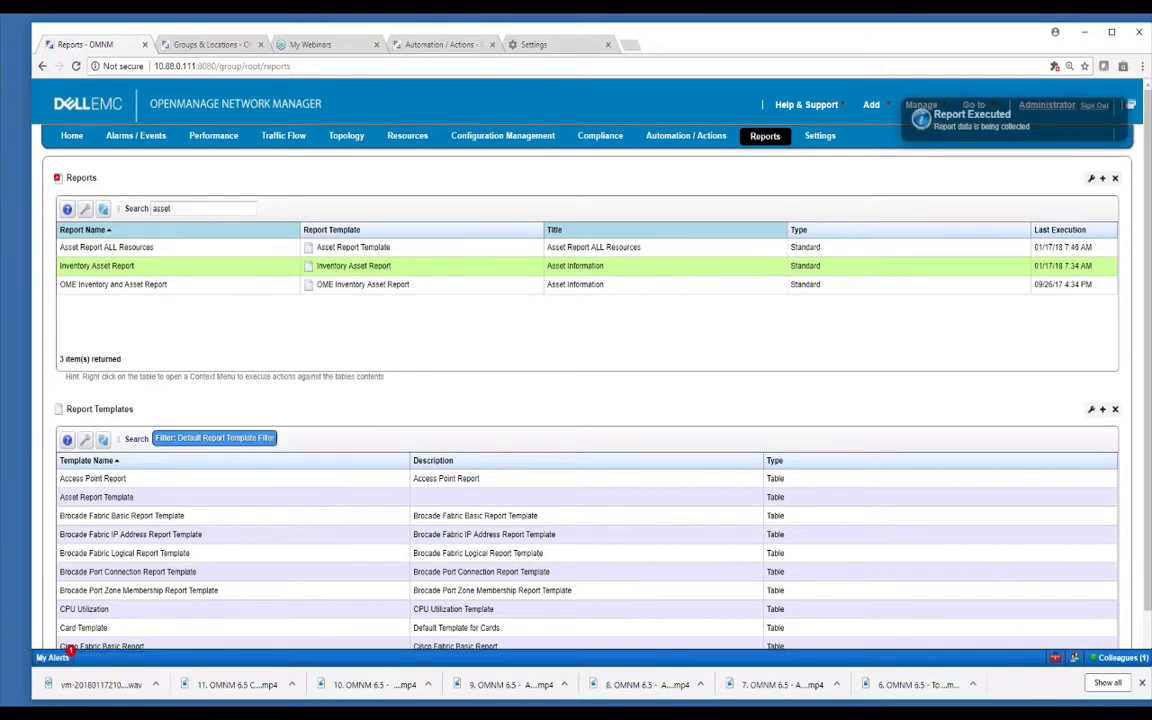
pyautogui.click(68, 654)
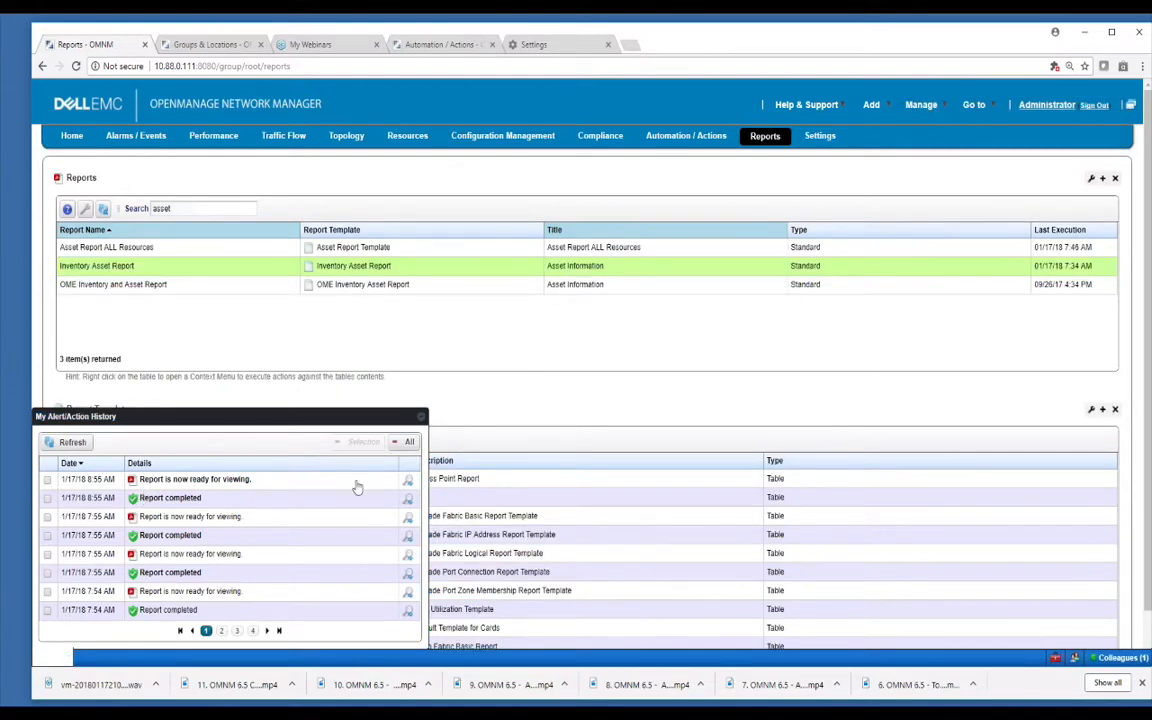
pyautogui.click(408, 484)
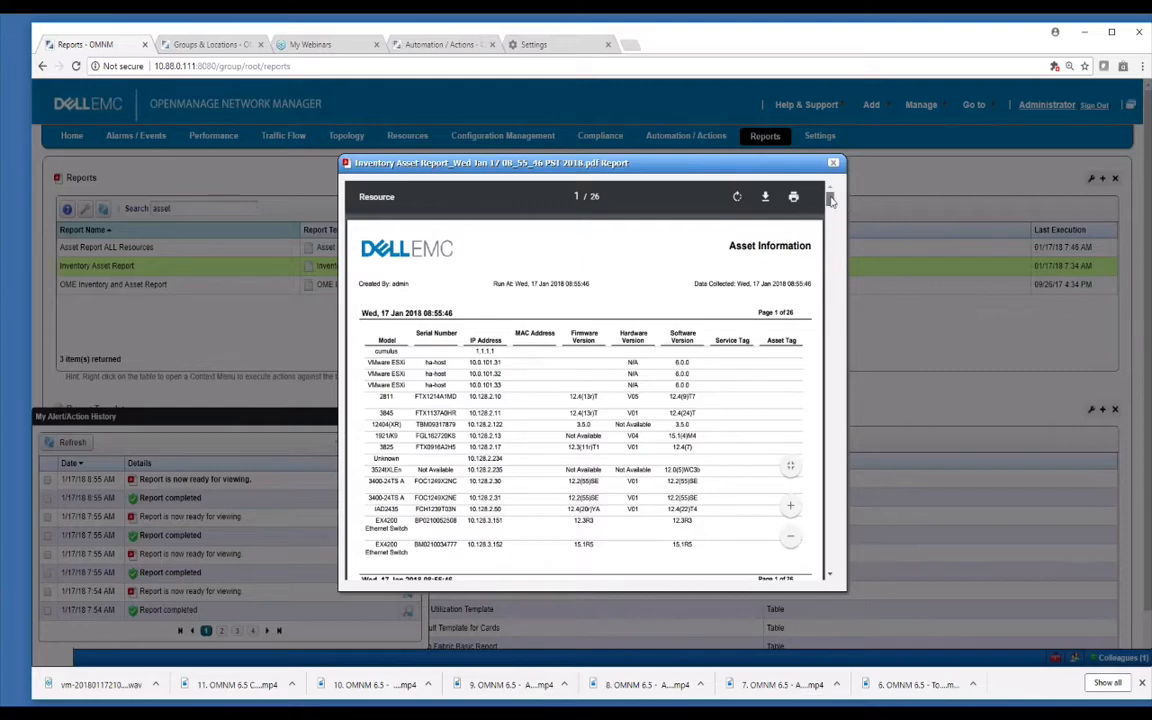
pyautogui.moveTo(830, 201)
pyautogui.mouseDown()
pyautogui.moveTo(830, 296)
pyautogui.moveTo(836, 204)
pyautogui.mouseUp()
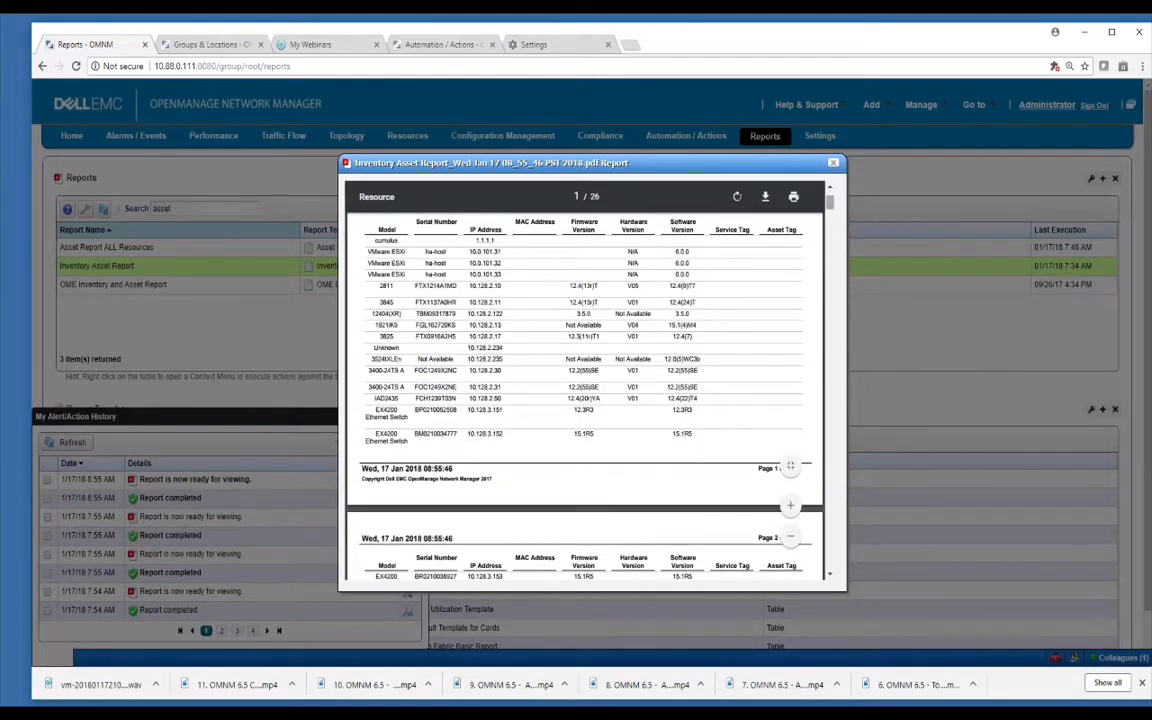
pyautogui.click(834, 164)
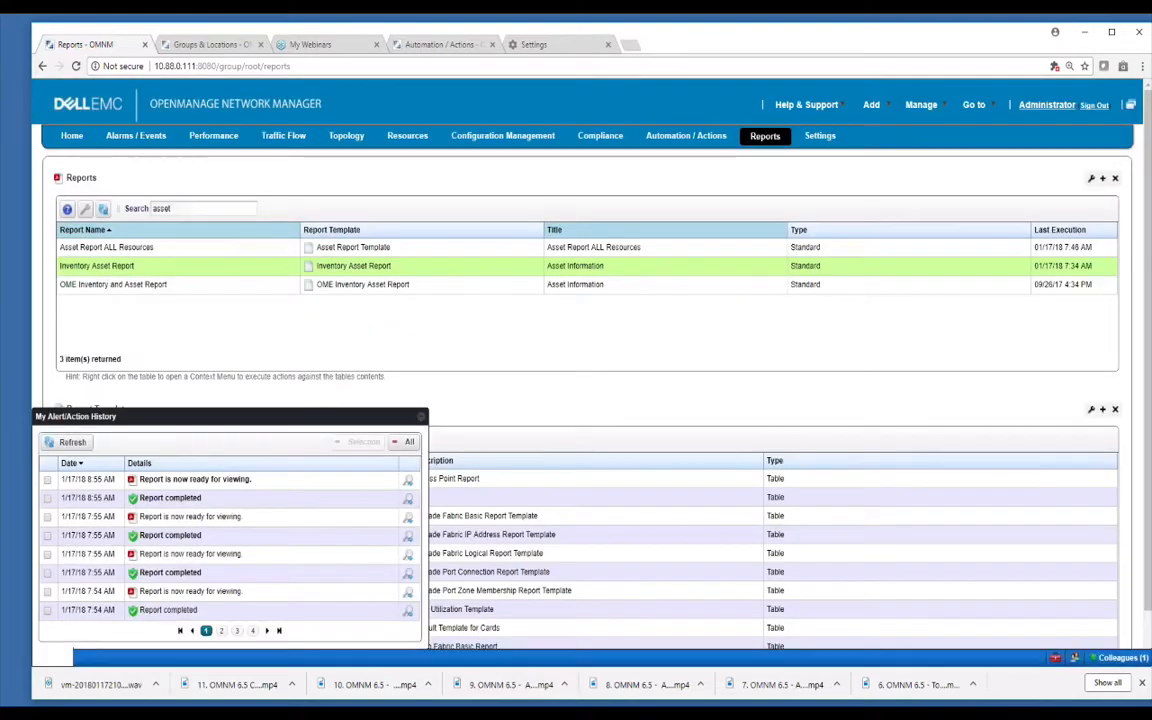
pyautogui.click(422, 418)
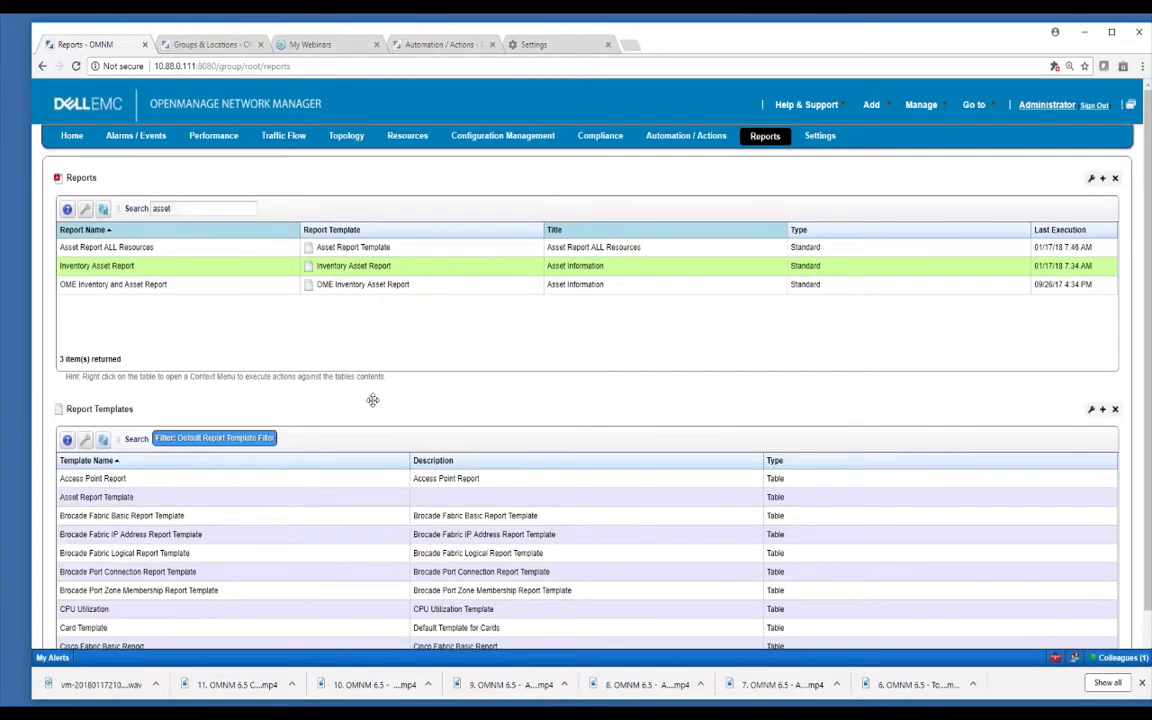
# Open the Inventory Asset Report's advanced run parameters and keep PDF as the export format.
pyautogui.rightClick(178, 268)
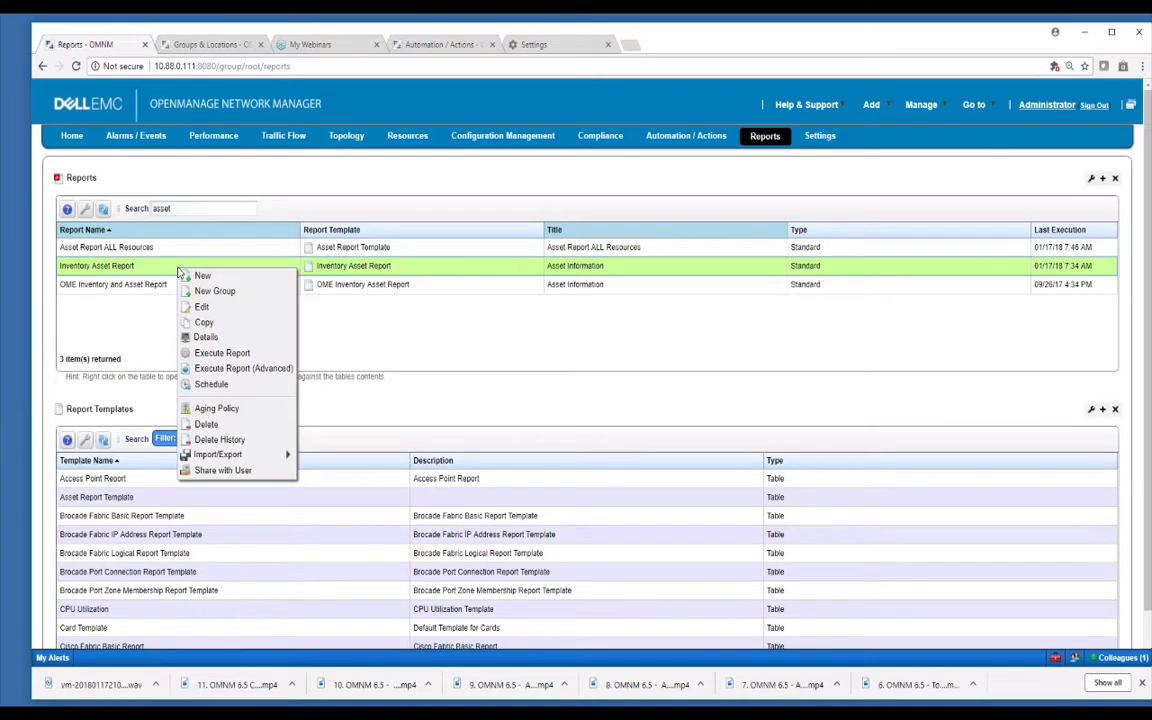
pyautogui.click(222, 353)
pyautogui.rightClick(176, 266)
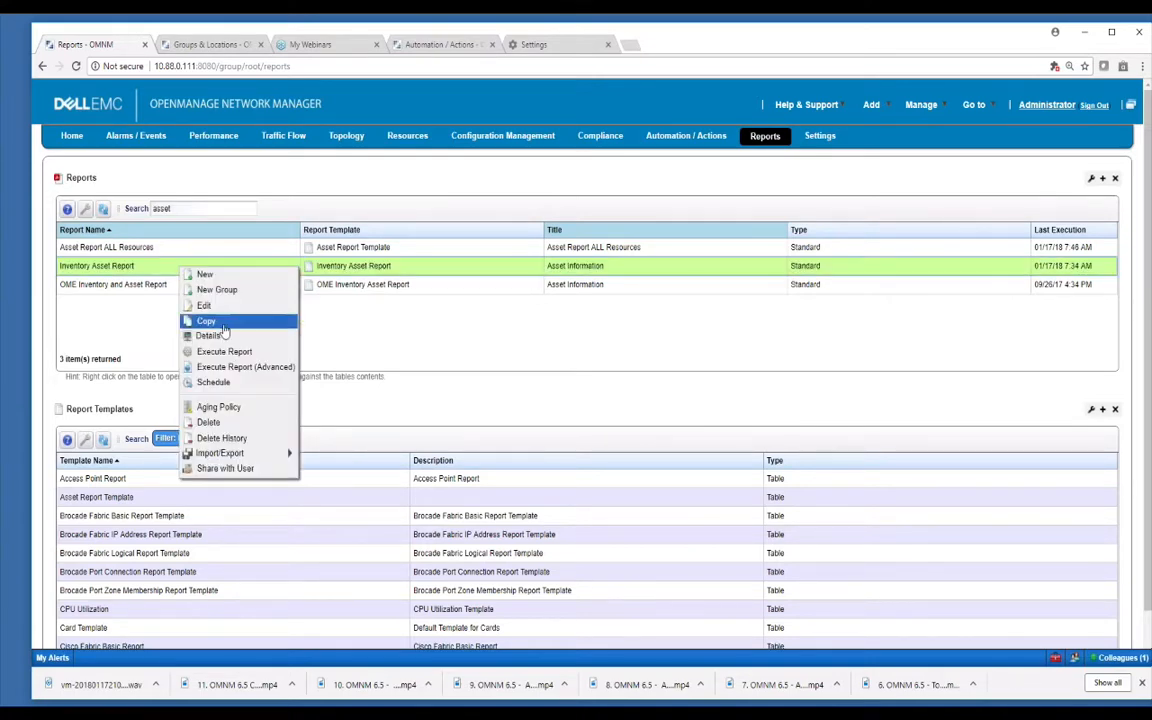
pyautogui.click(234, 367)
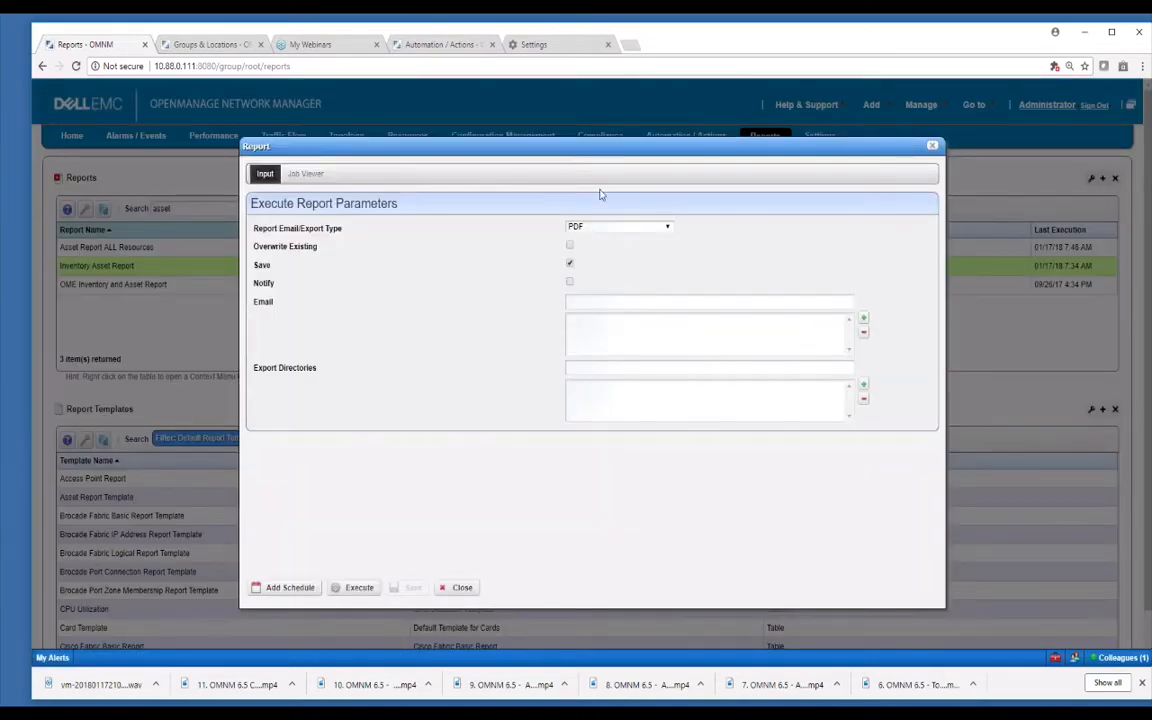
pyautogui.click(668, 228)
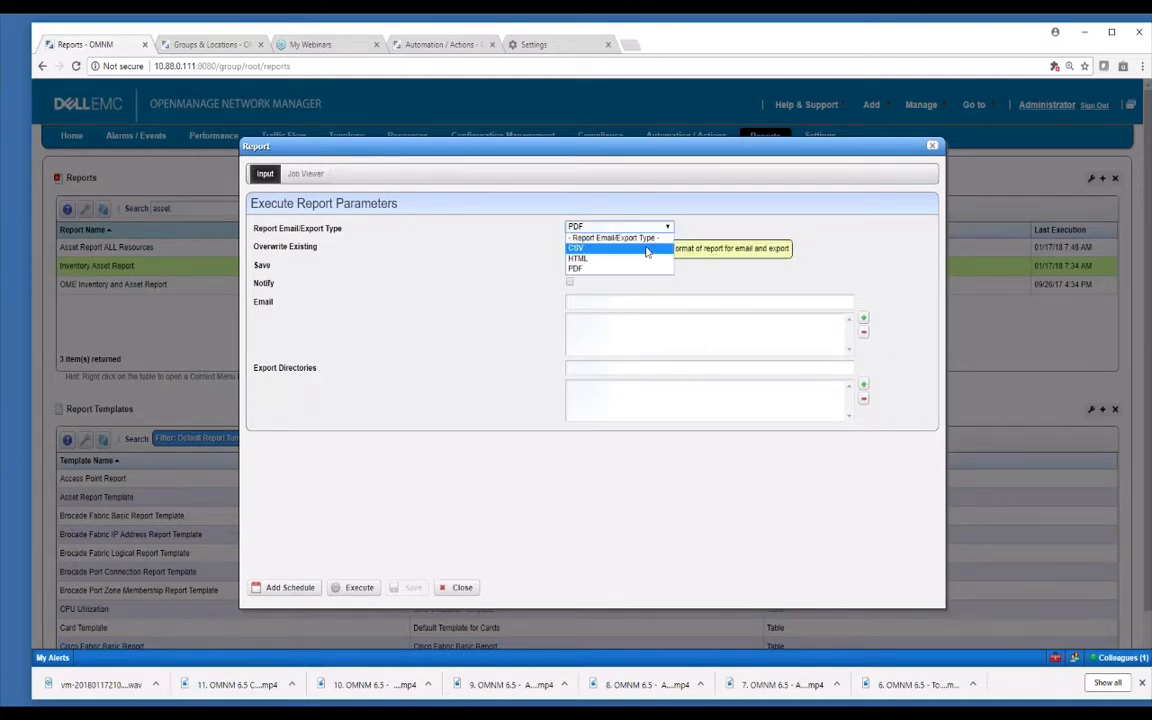
pyautogui.click(754, 273)
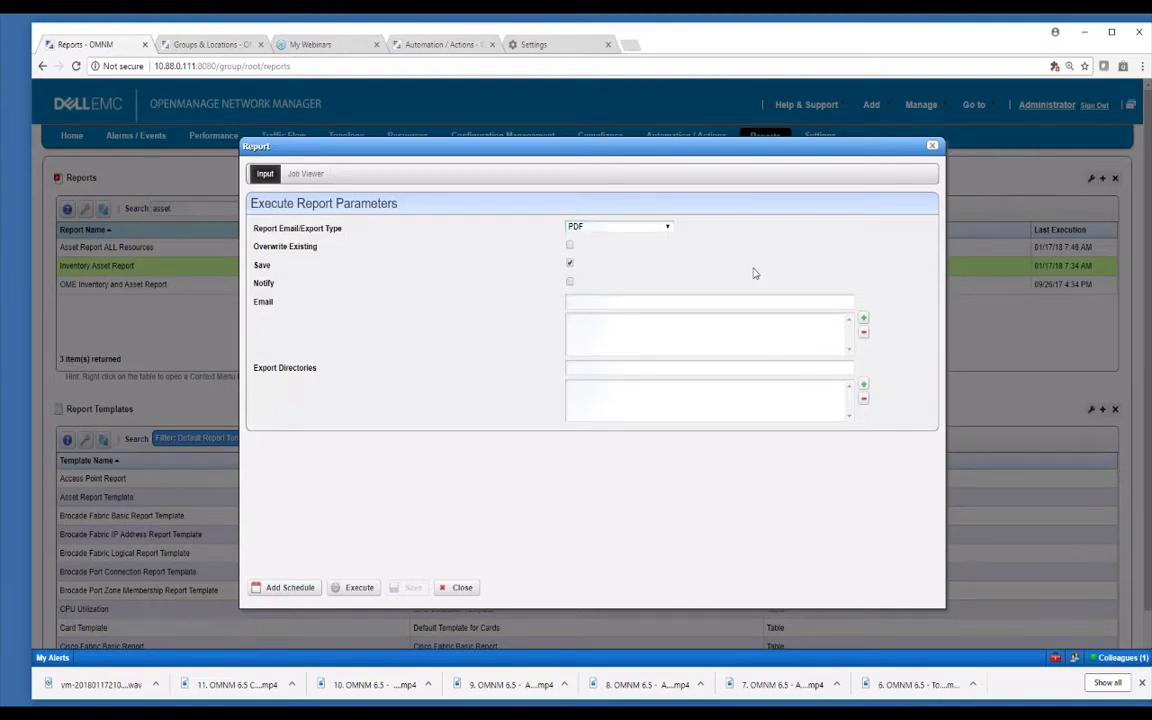
# Enable completion notification and Overwrite Existing, then close the run parameters dialog.
pyautogui.click(606, 301)
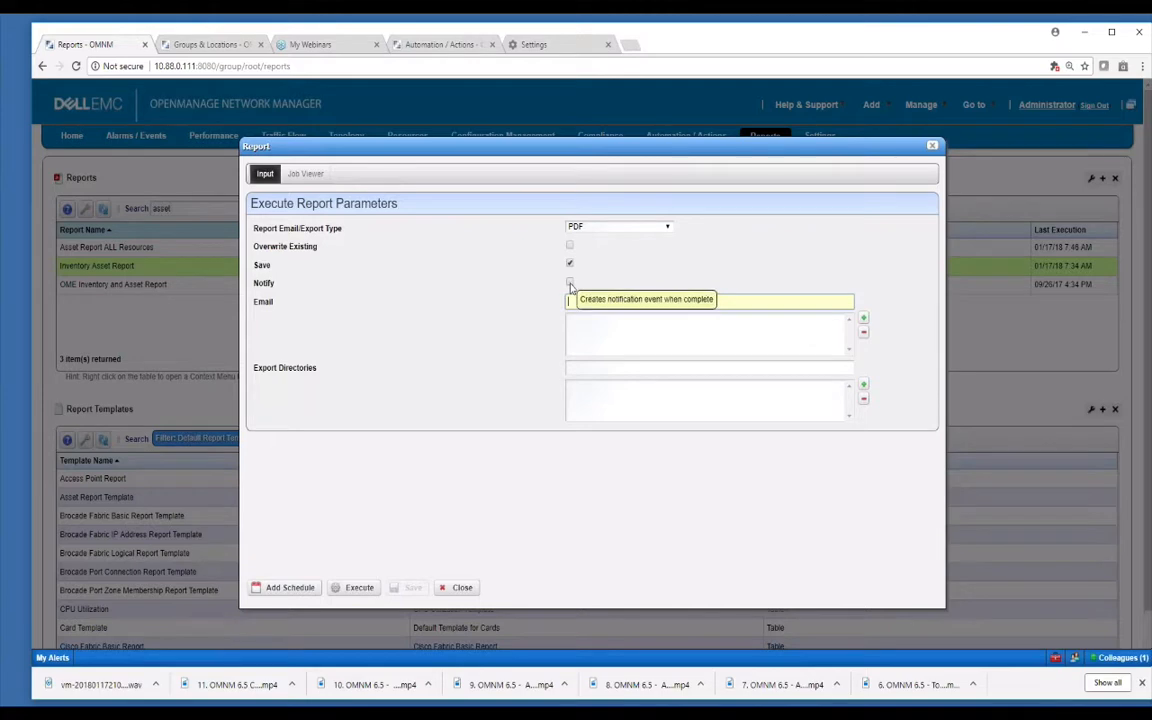
pyautogui.click(570, 284)
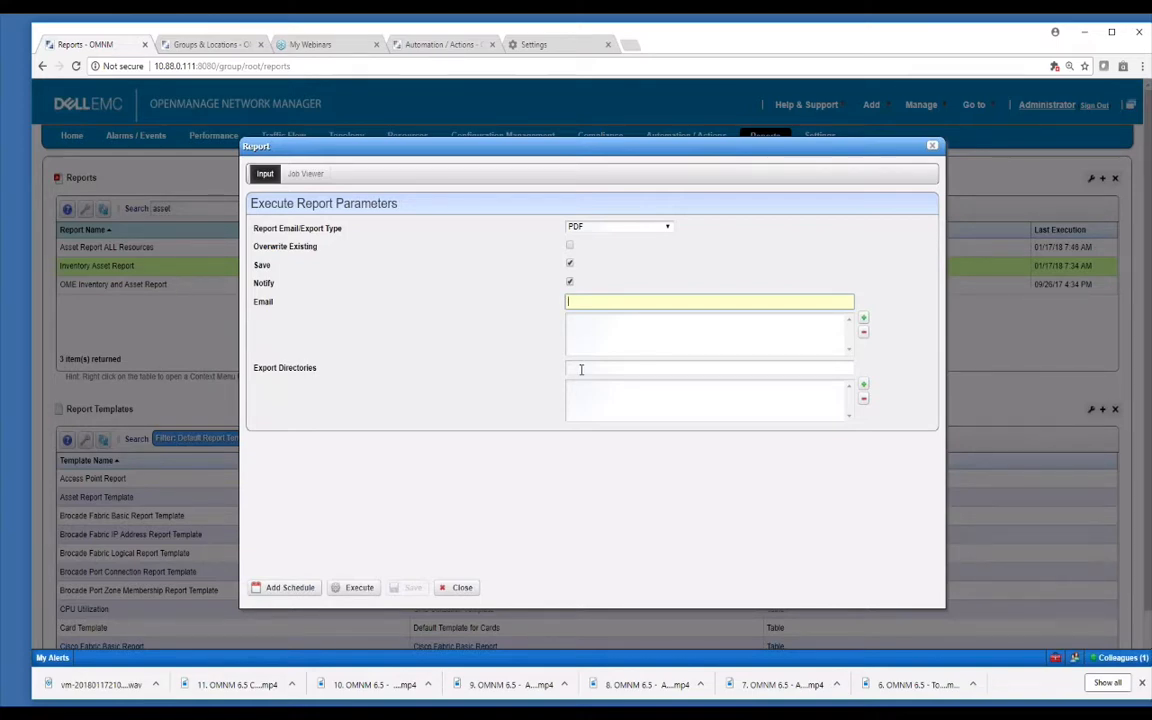
pyautogui.click(581, 369)
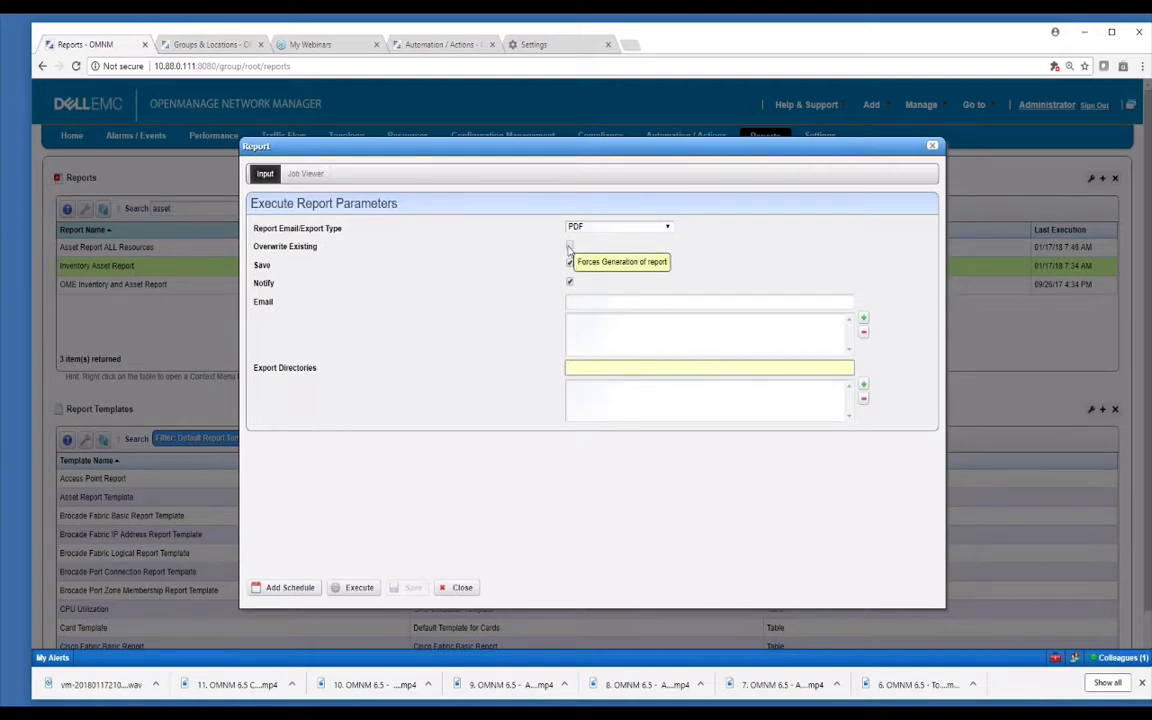
pyautogui.click(568, 249)
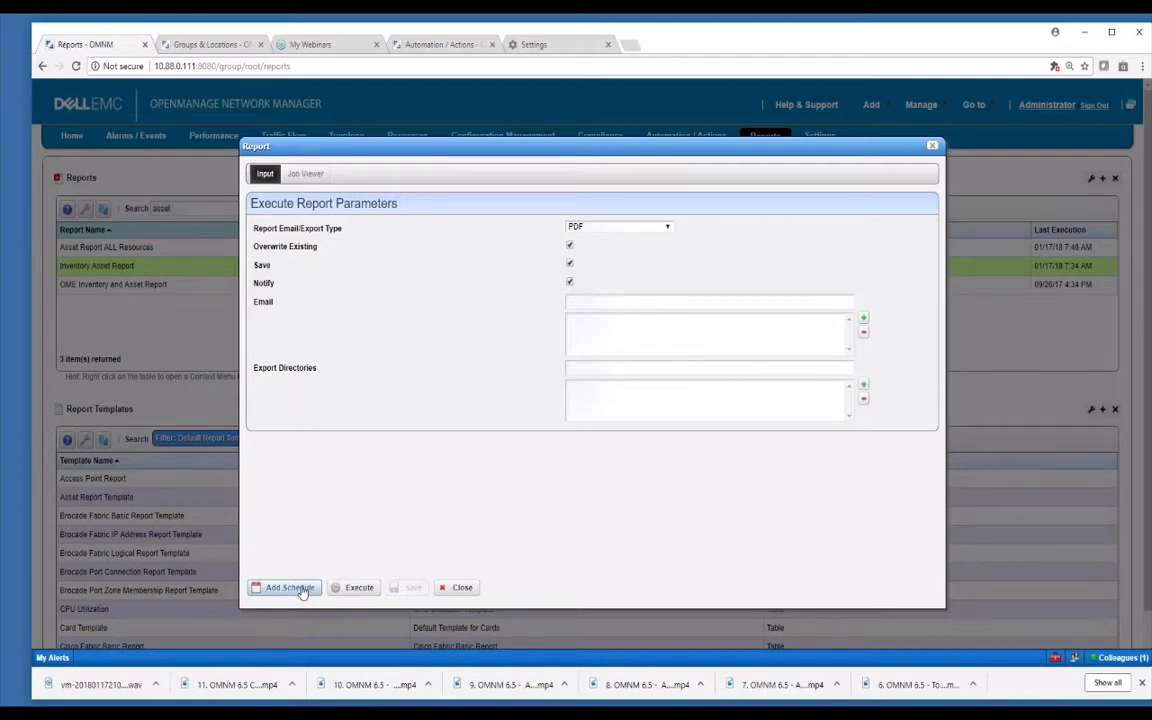
pyautogui.click(465, 588)
pyautogui.rightClick(275, 265)
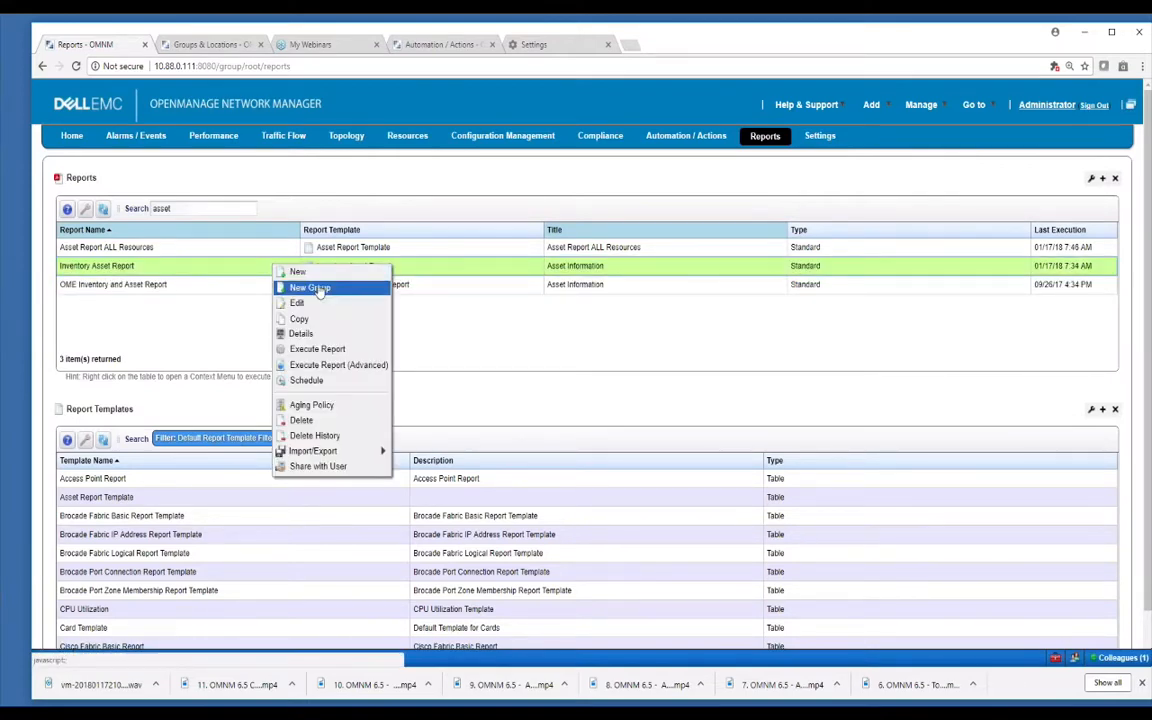
# Create a new report group named 'mygroup'.
pyautogui.click(319, 290)
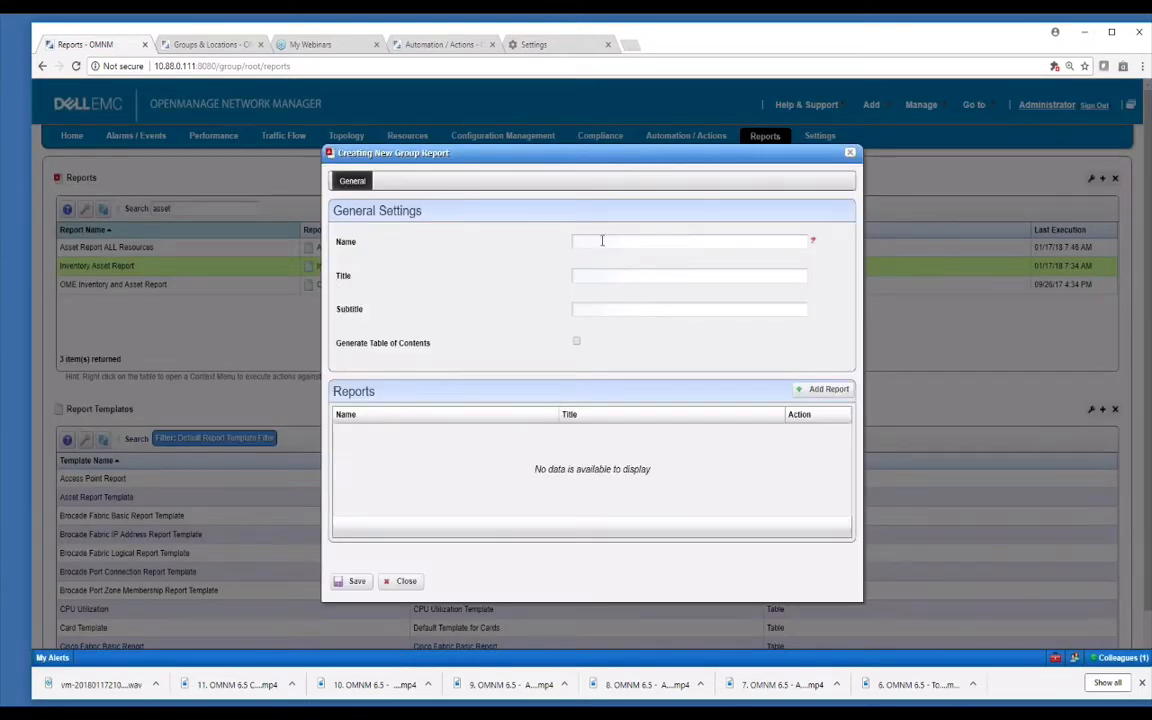
pyautogui.click(602, 241)
pyautogui.write('my')
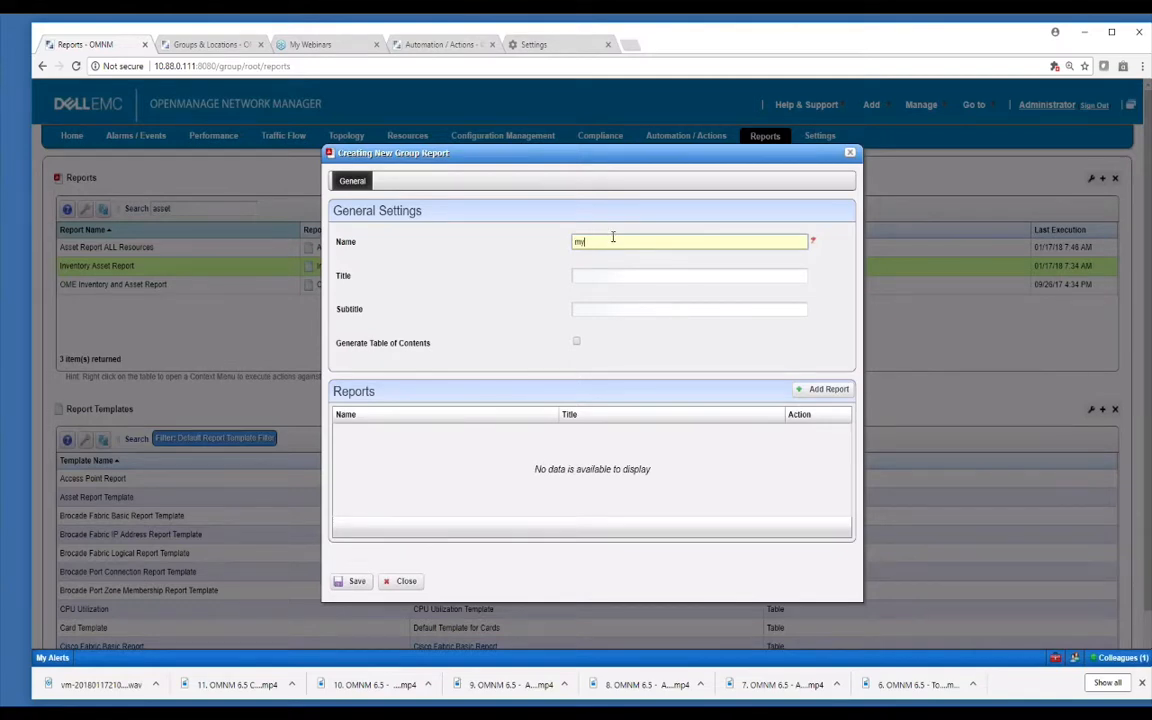
pyautogui.write('group')
# Add Brocade Fabric Logical, Brocade Port Zone Membership and CPU Utilization(Max) reports, then save the group.
pyautogui.click(819, 392)
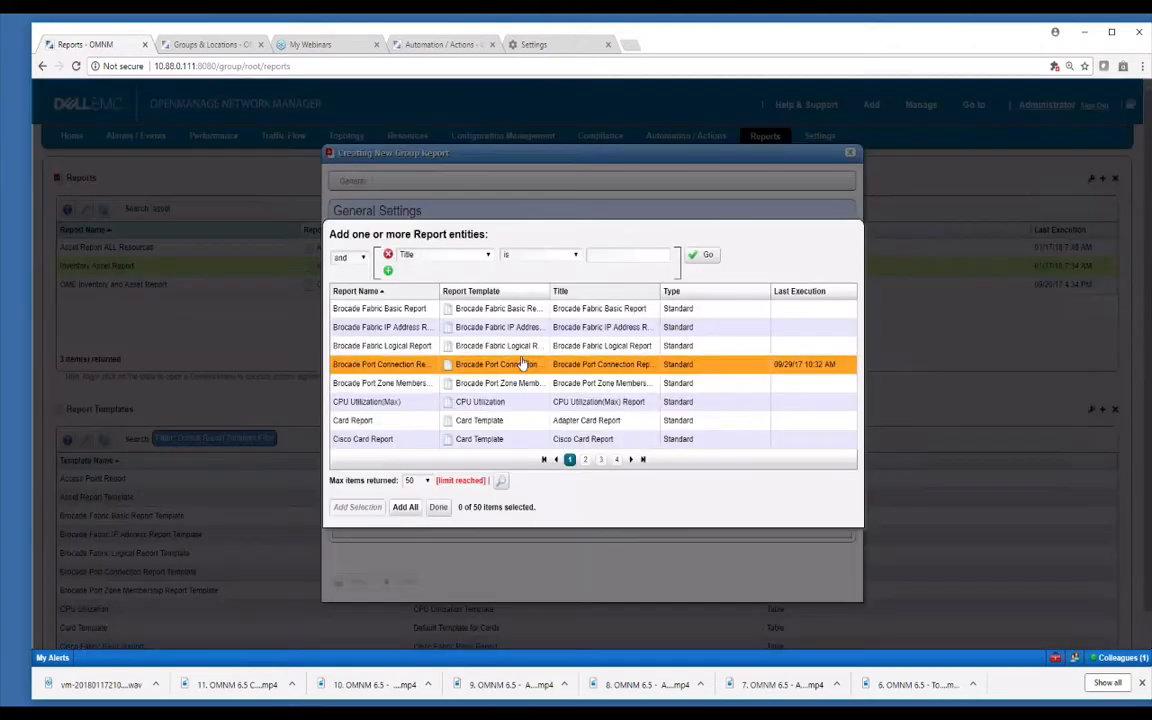
pyautogui.click(515, 345)
pyautogui.click(515, 383)
pyautogui.click(514, 401)
pyautogui.click(357, 507)
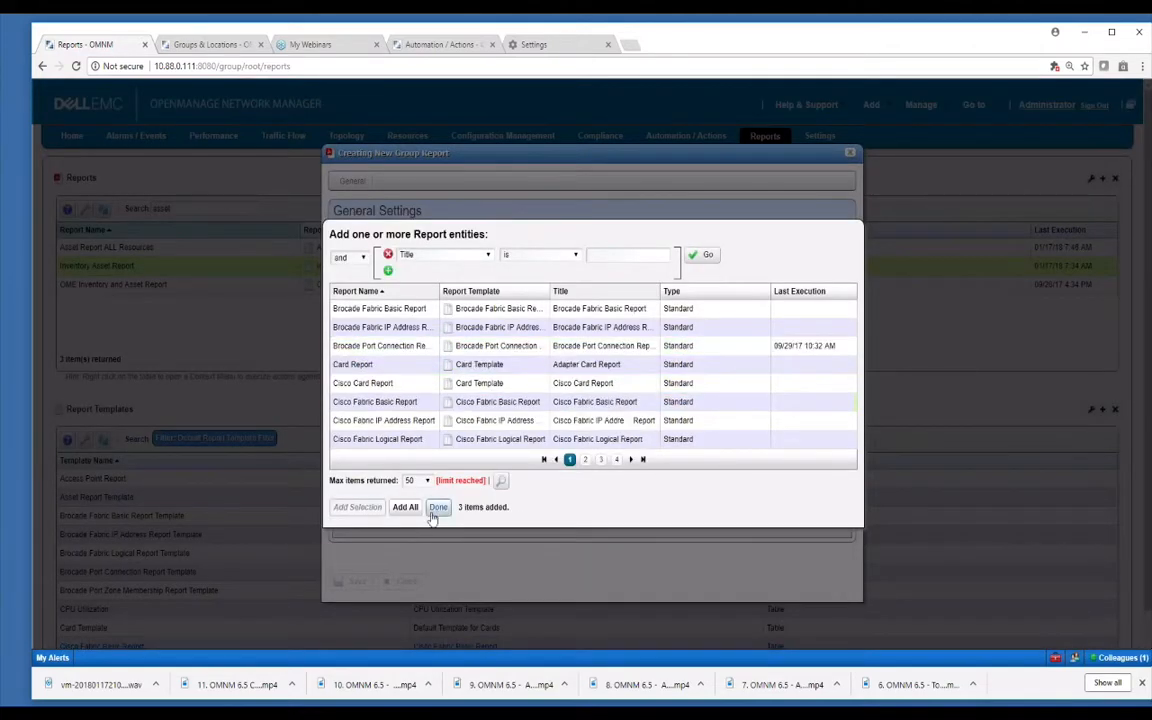
pyautogui.click(438, 507)
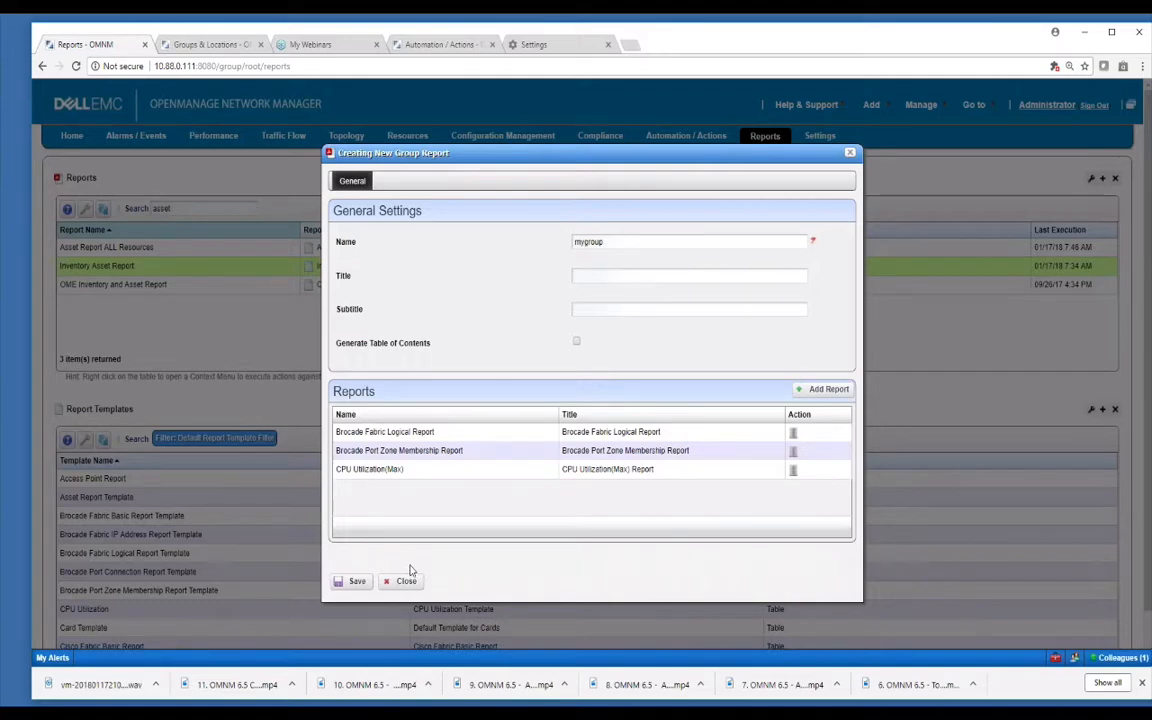
pyautogui.click(354, 585)
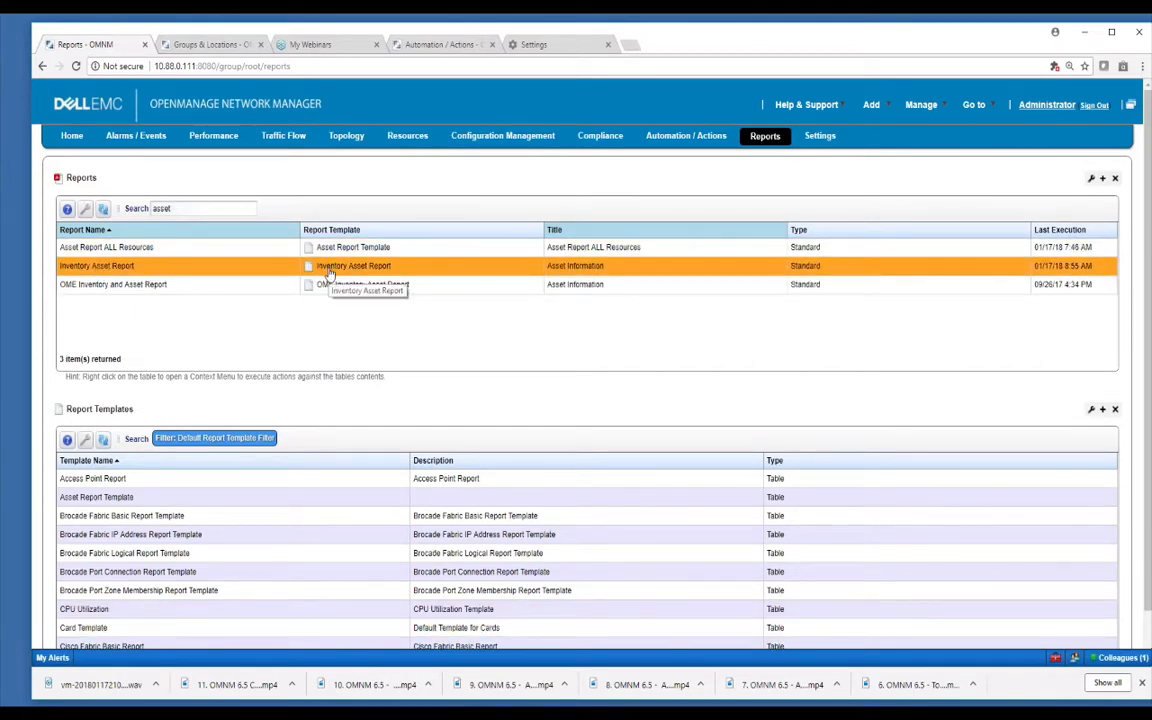
# Filter templates by 'inv' and edit the Inventory Asset Report template's source.
pyautogui.click(137, 439)
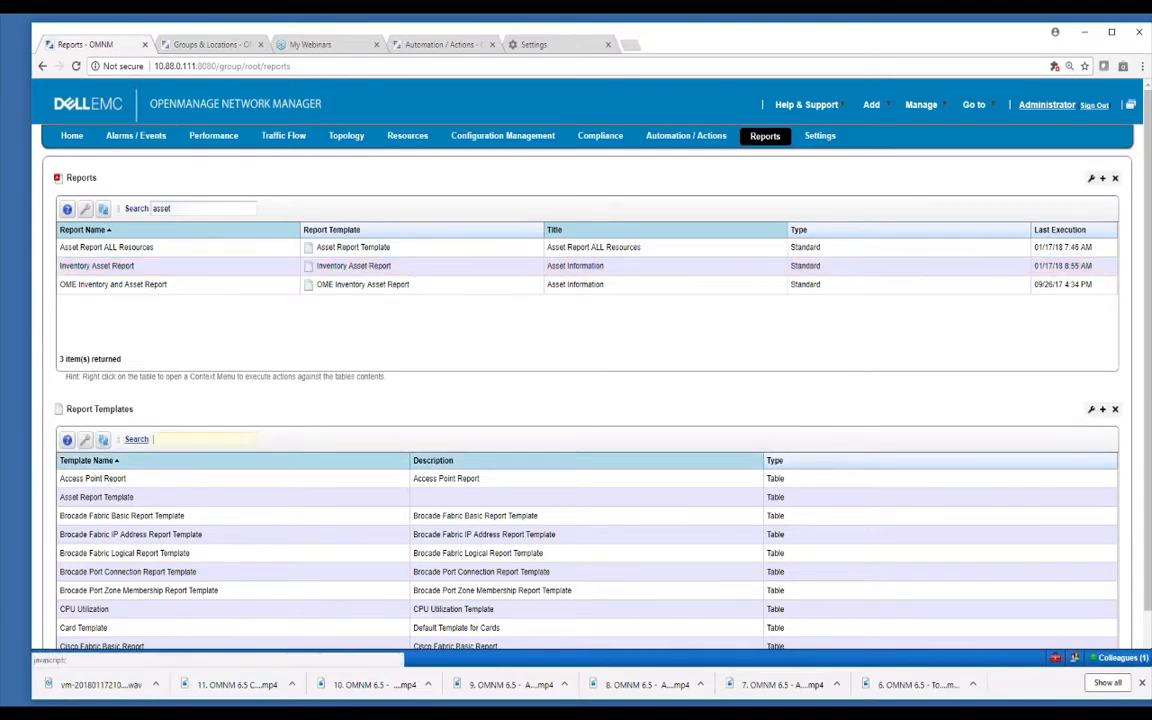
pyautogui.write('inv')
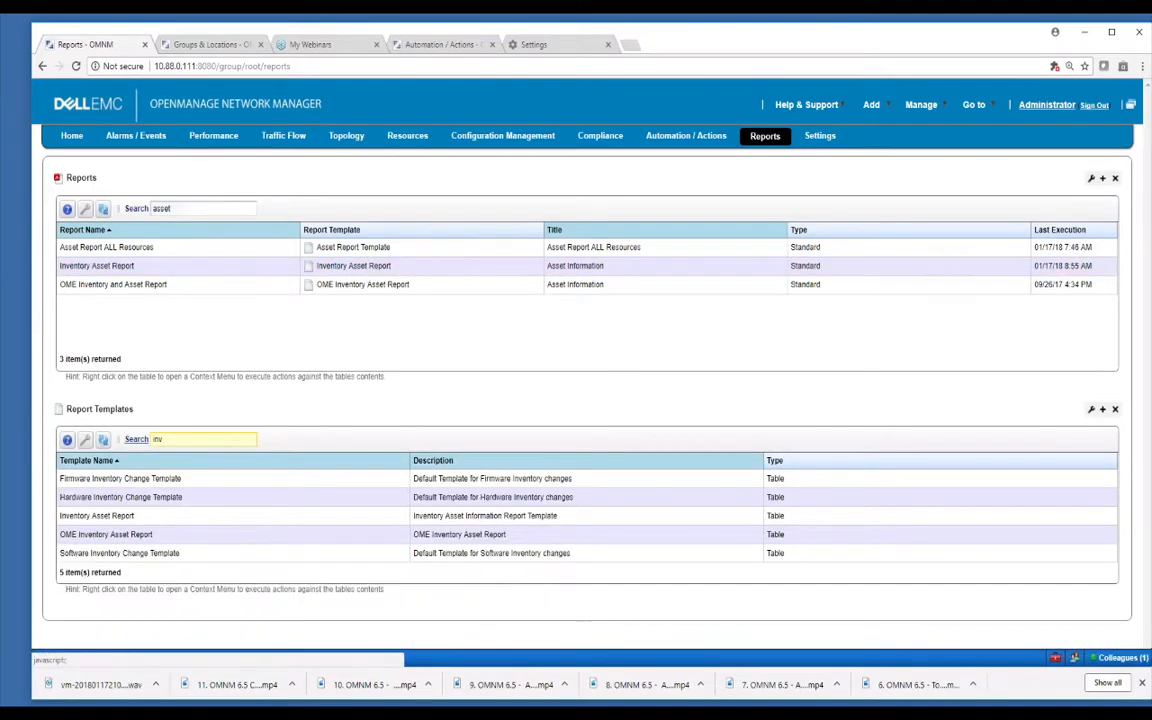
pyautogui.rightClick(345, 516)
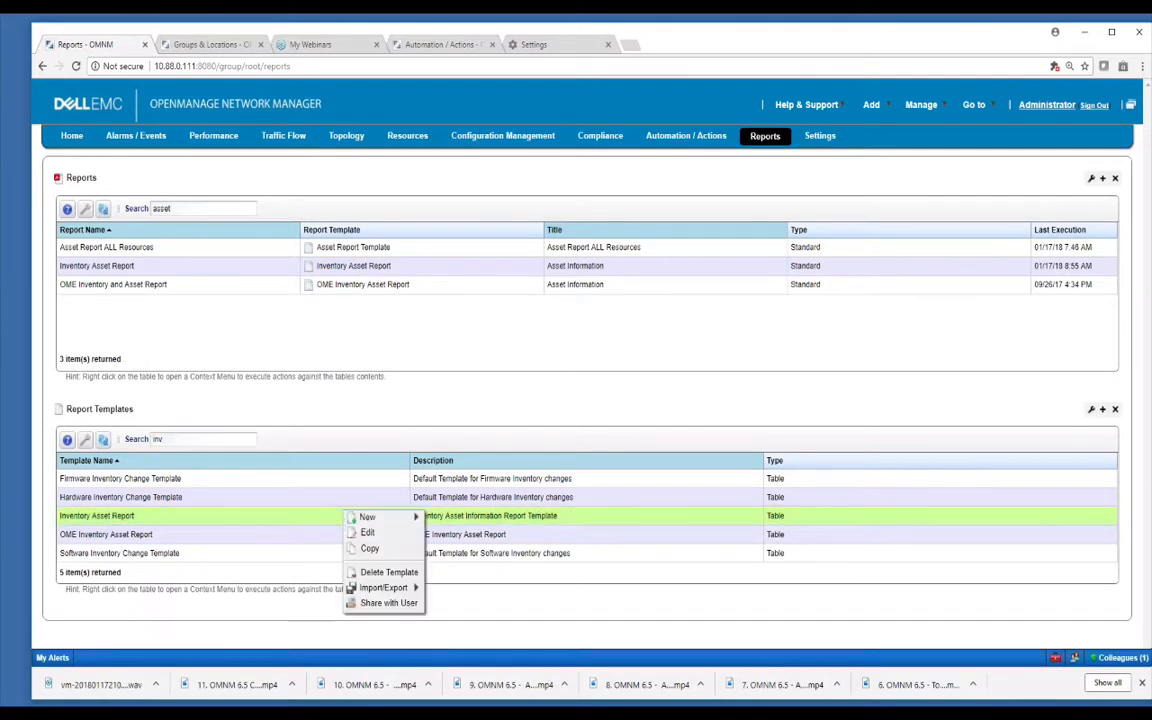
pyautogui.click(364, 533)
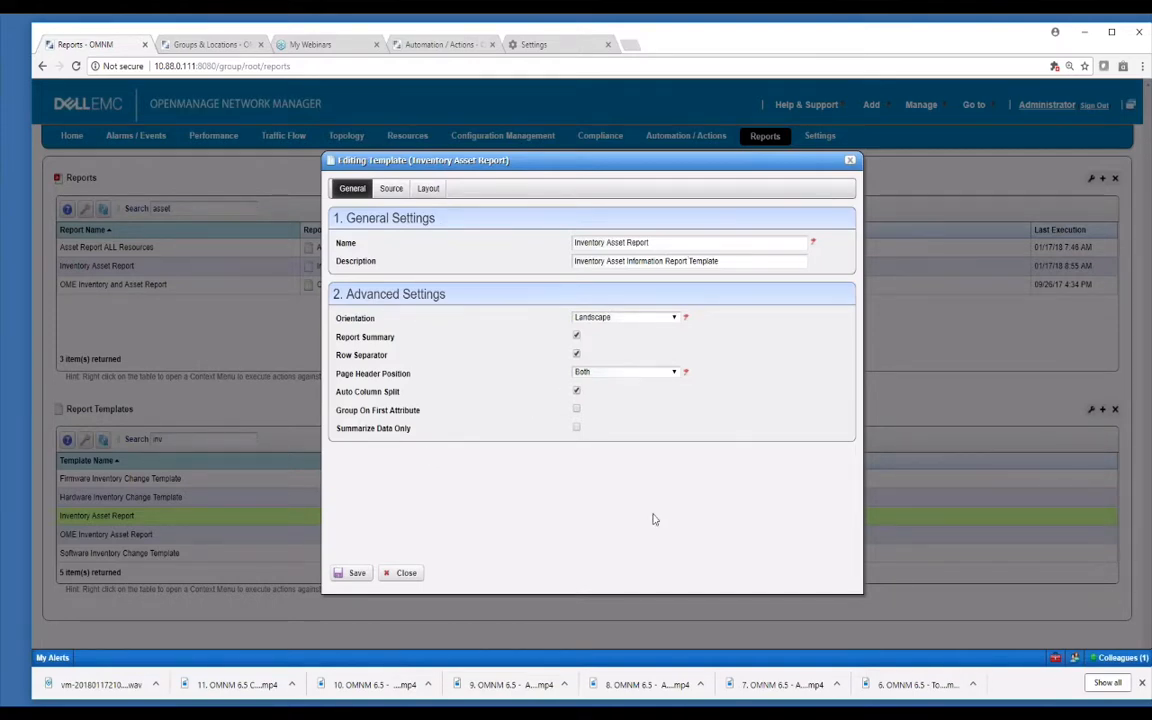
pyautogui.click(390, 189)
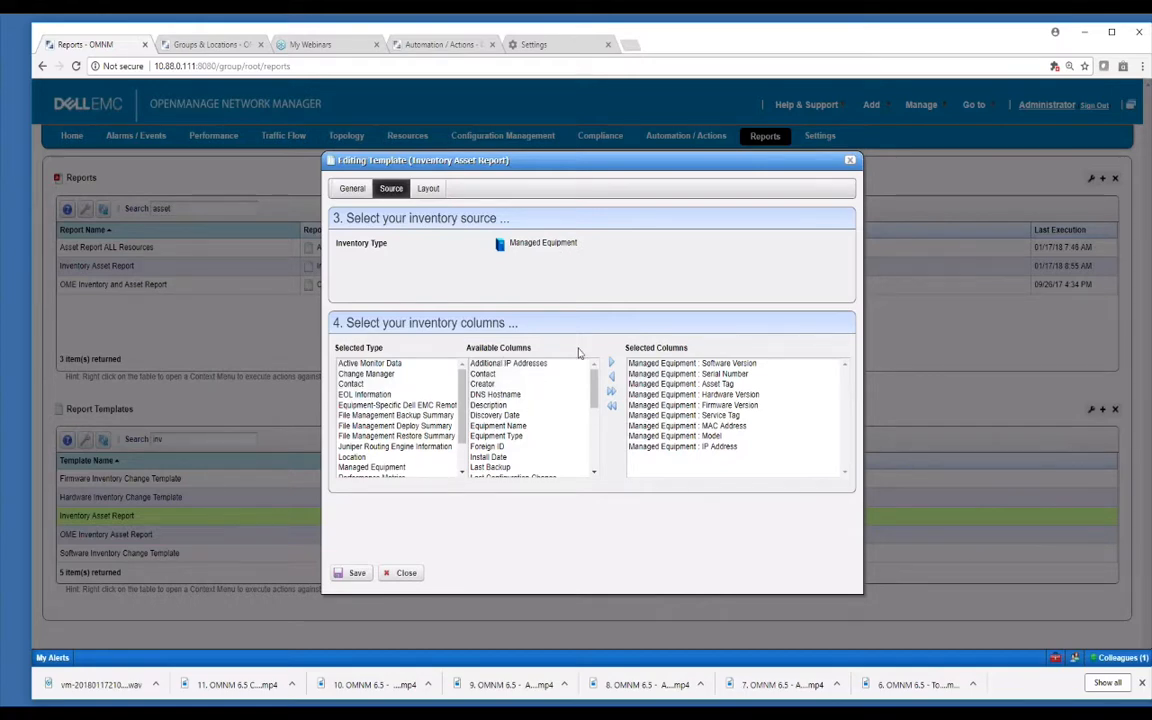
# Add Location Details from the Location fields to the report columns.
pyautogui.click(463, 470)
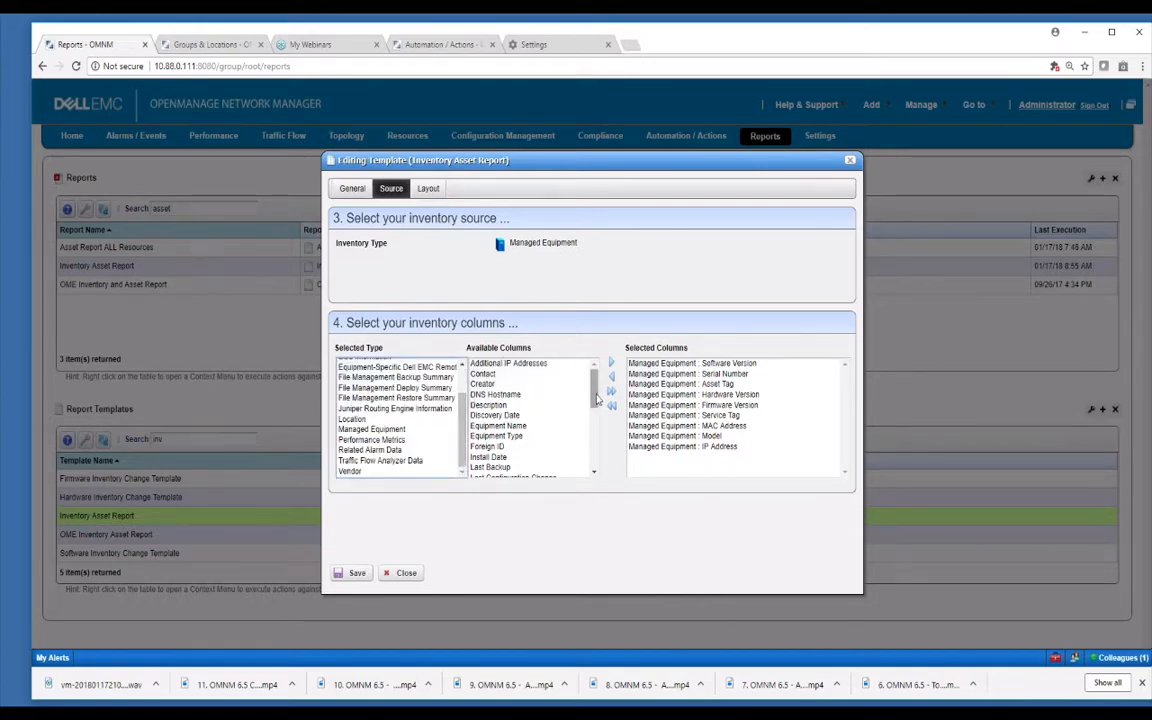
pyautogui.moveTo(595, 388); pyautogui.dragTo(590, 363)
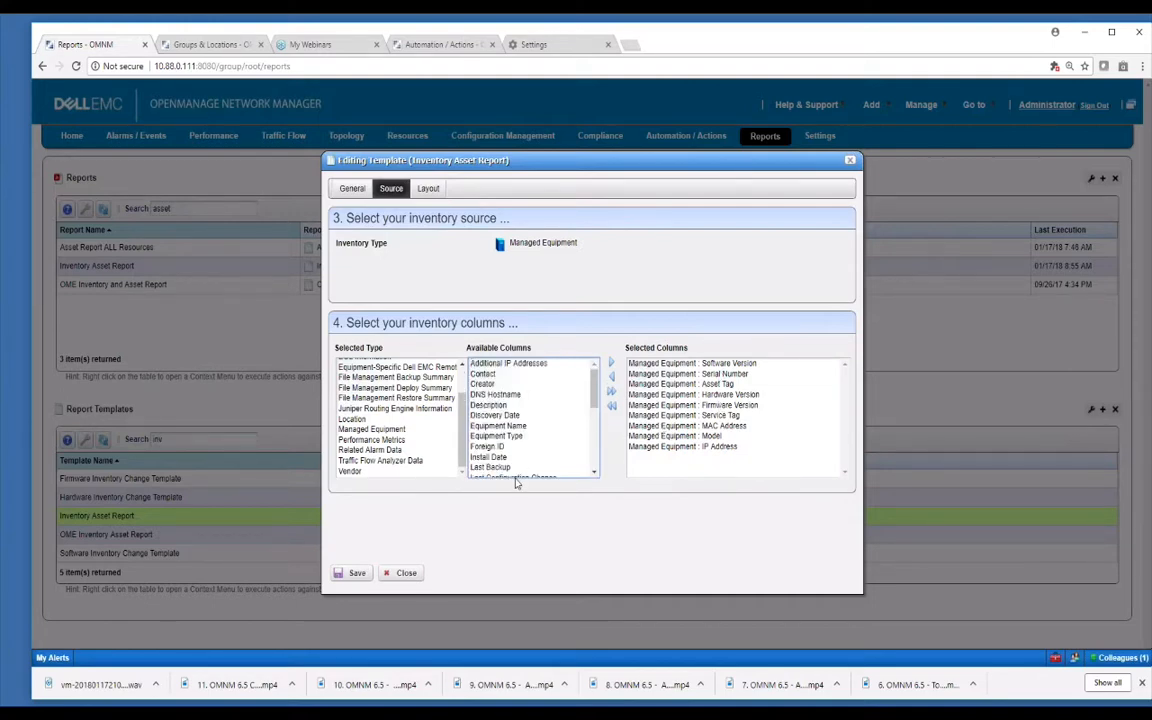
pyautogui.click(365, 418)
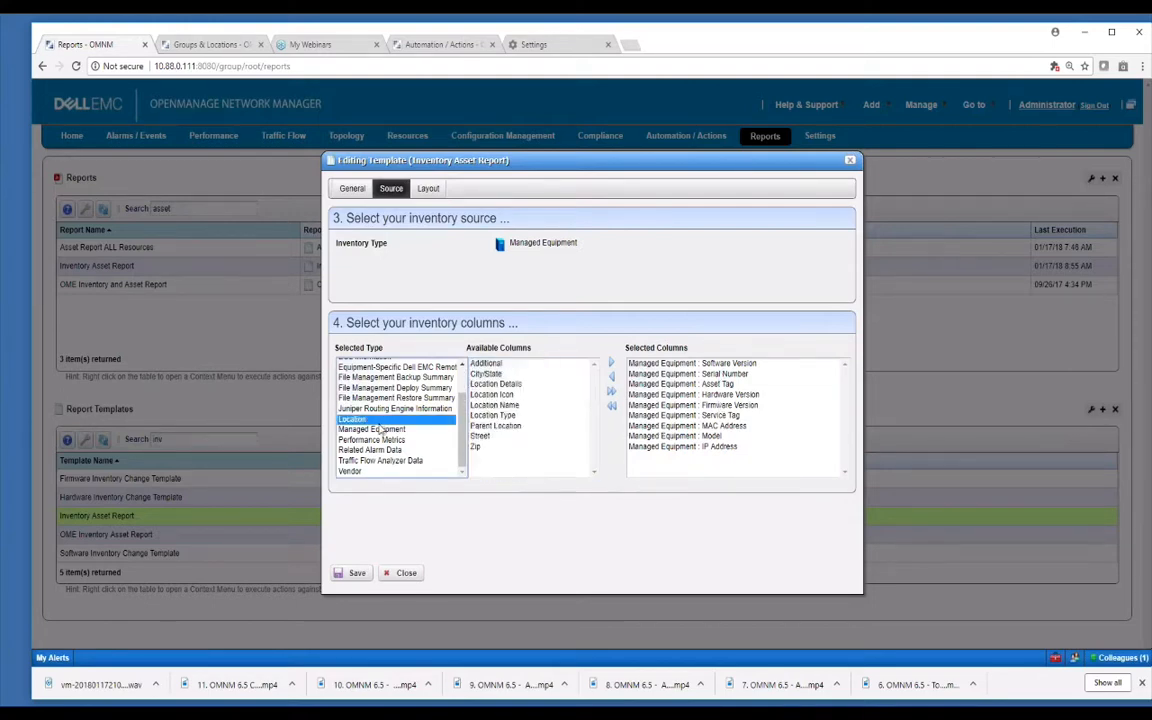
pyautogui.click(495, 384)
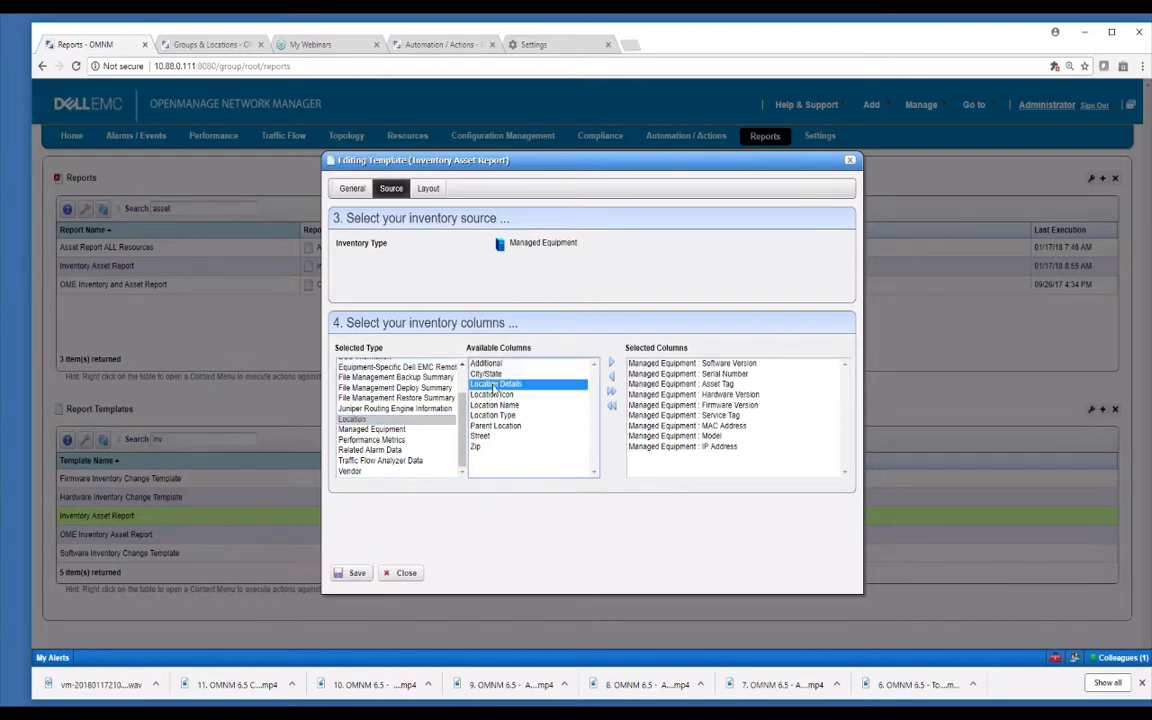
pyautogui.click(611, 363)
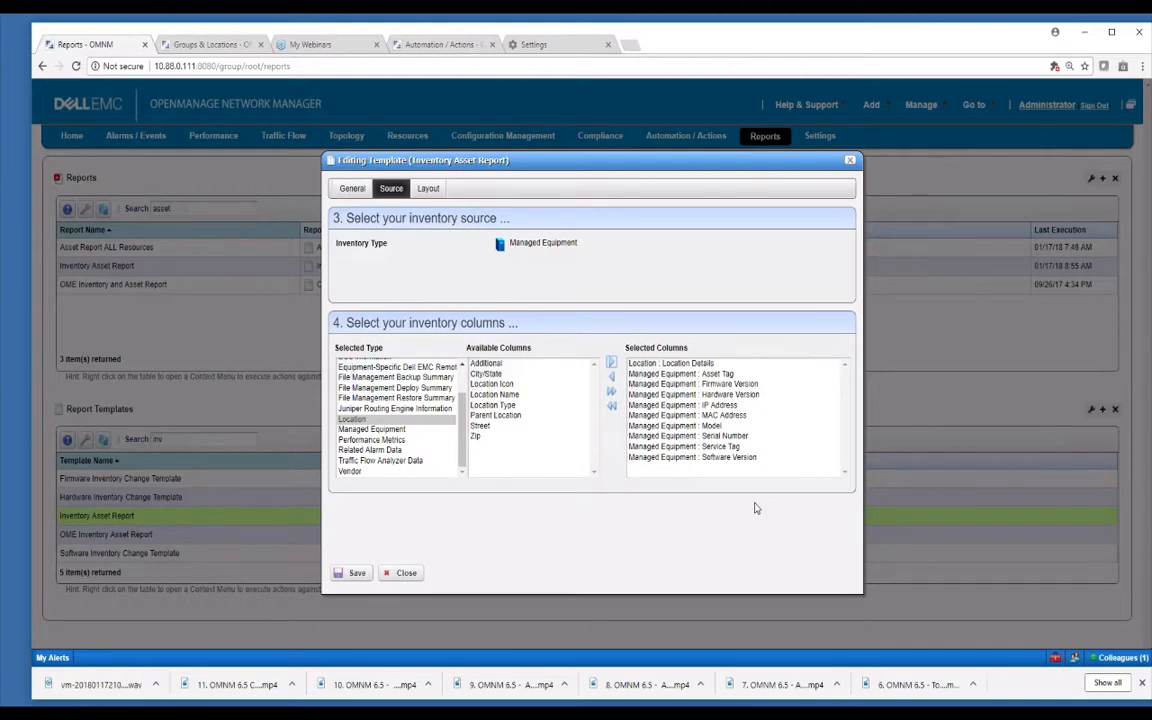
# Remove the Model and Hardware Version columns, then close the template editor.
pyautogui.click(640, 425)
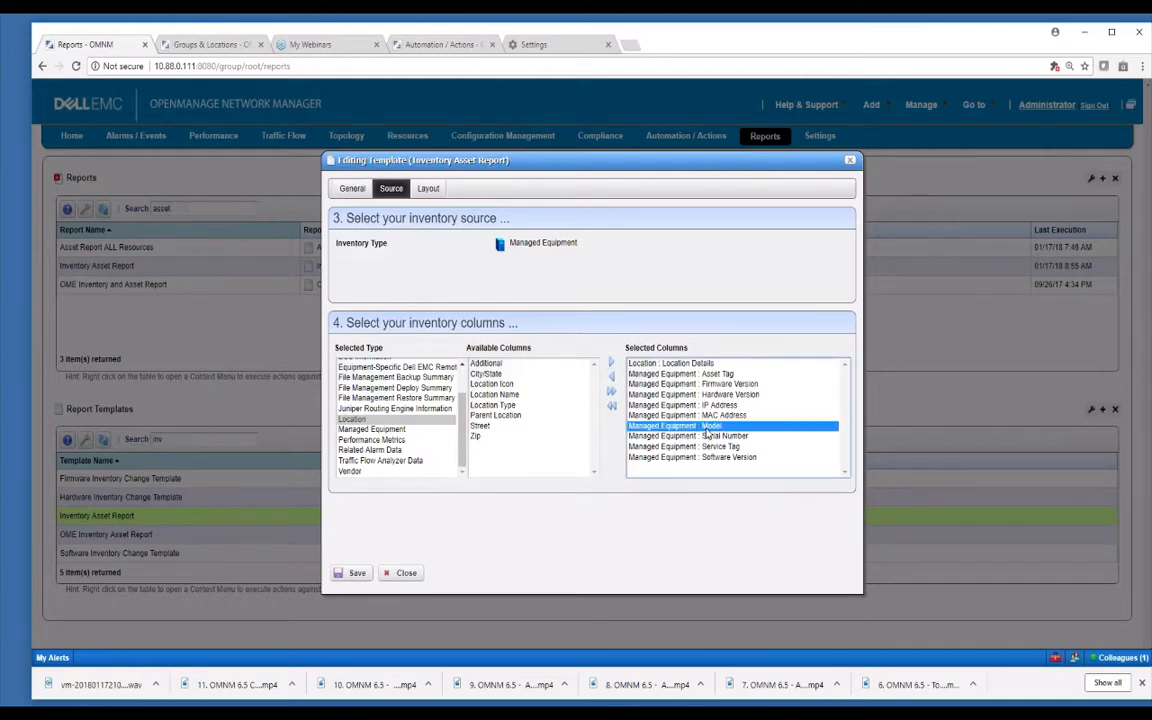
pyautogui.click(612, 377)
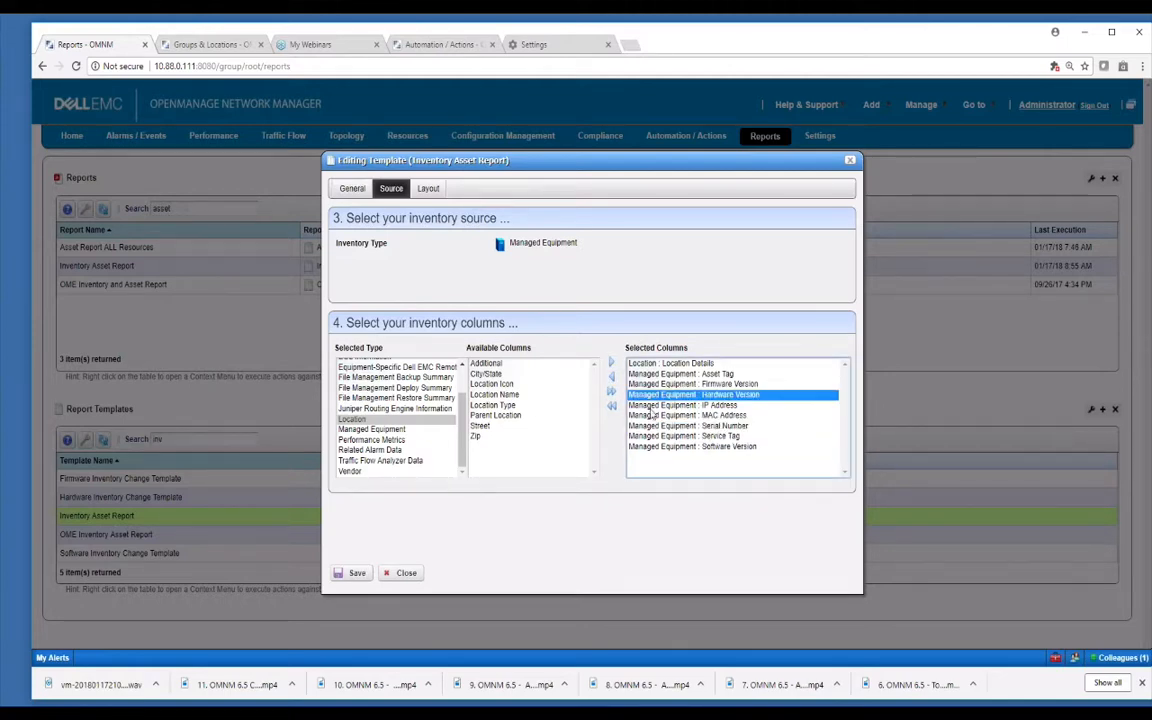
pyautogui.click(612, 378)
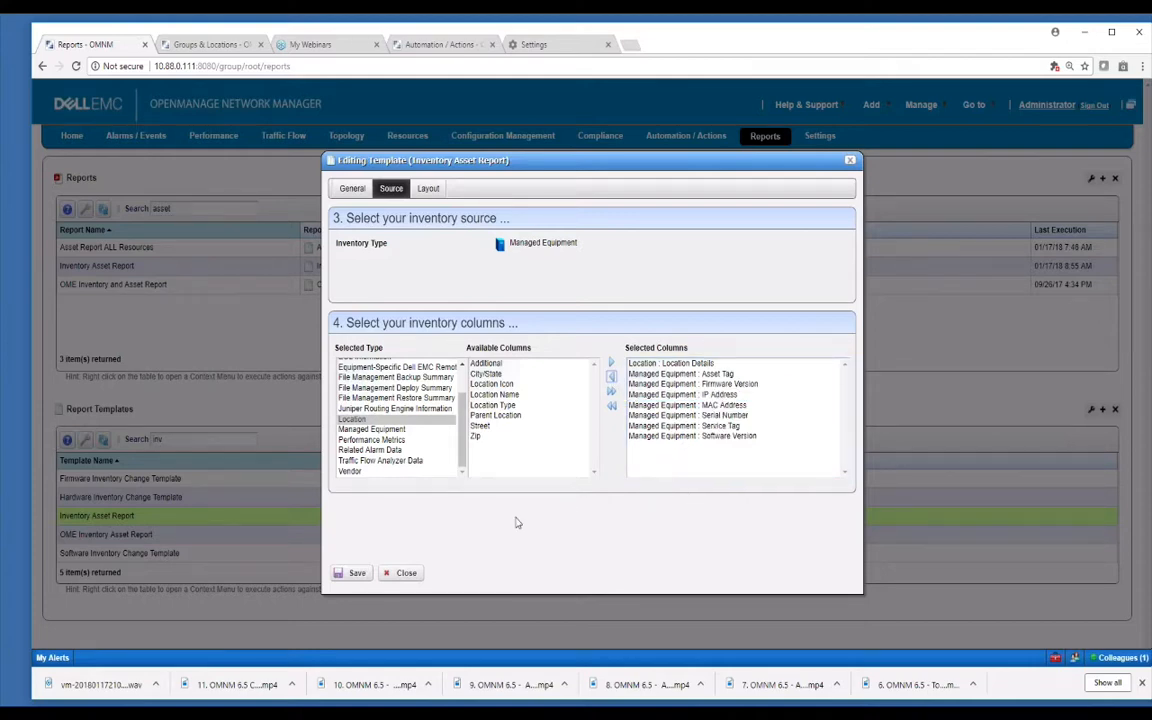
pyautogui.click(404, 572)
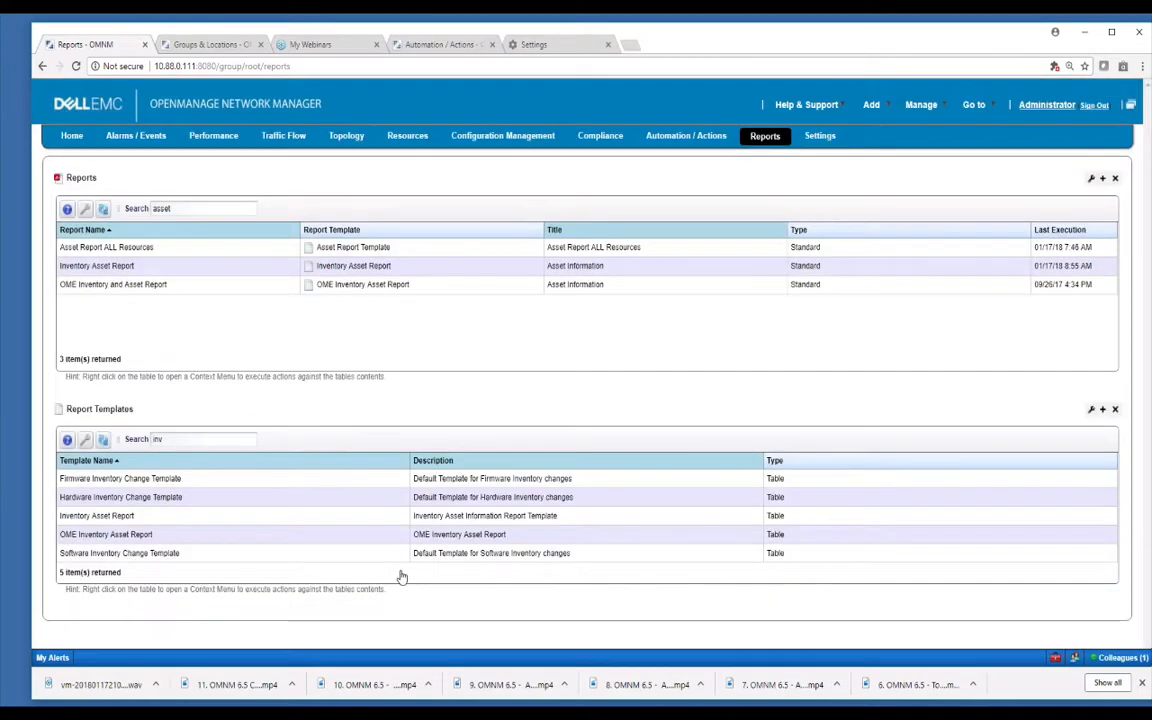
# Copy the Inventory Asset Report template and view the copy's source and column layout.
pyautogui.rightClick(231, 522)
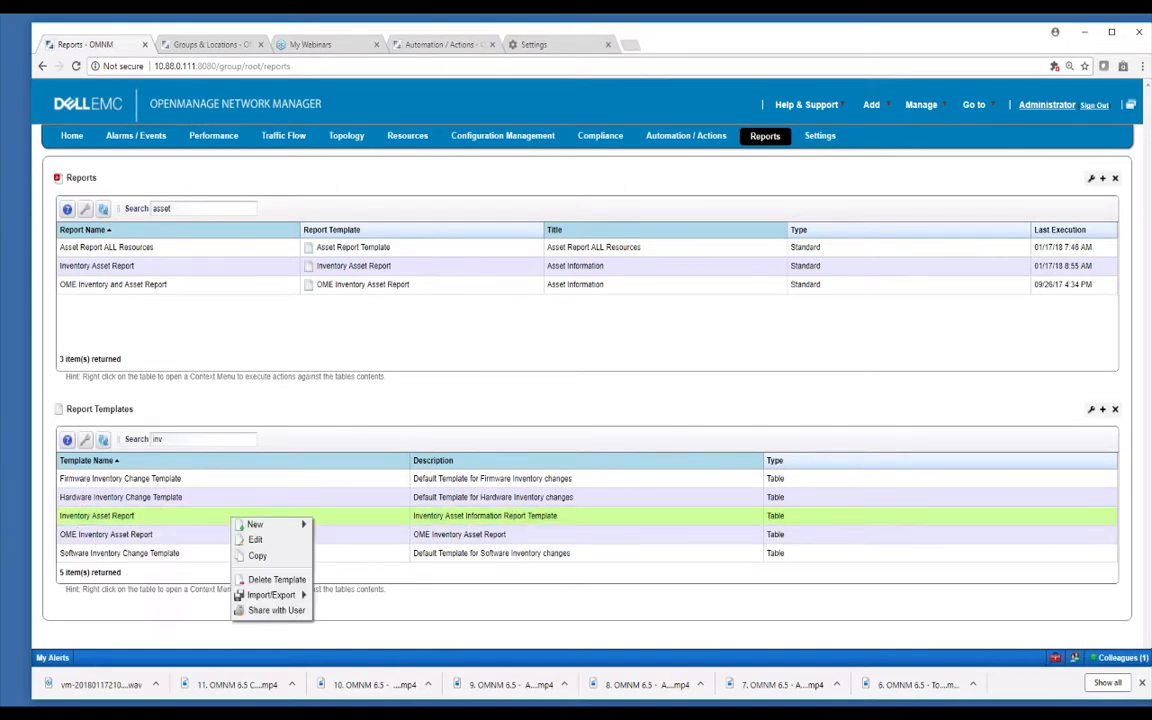
pyautogui.click(258, 555)
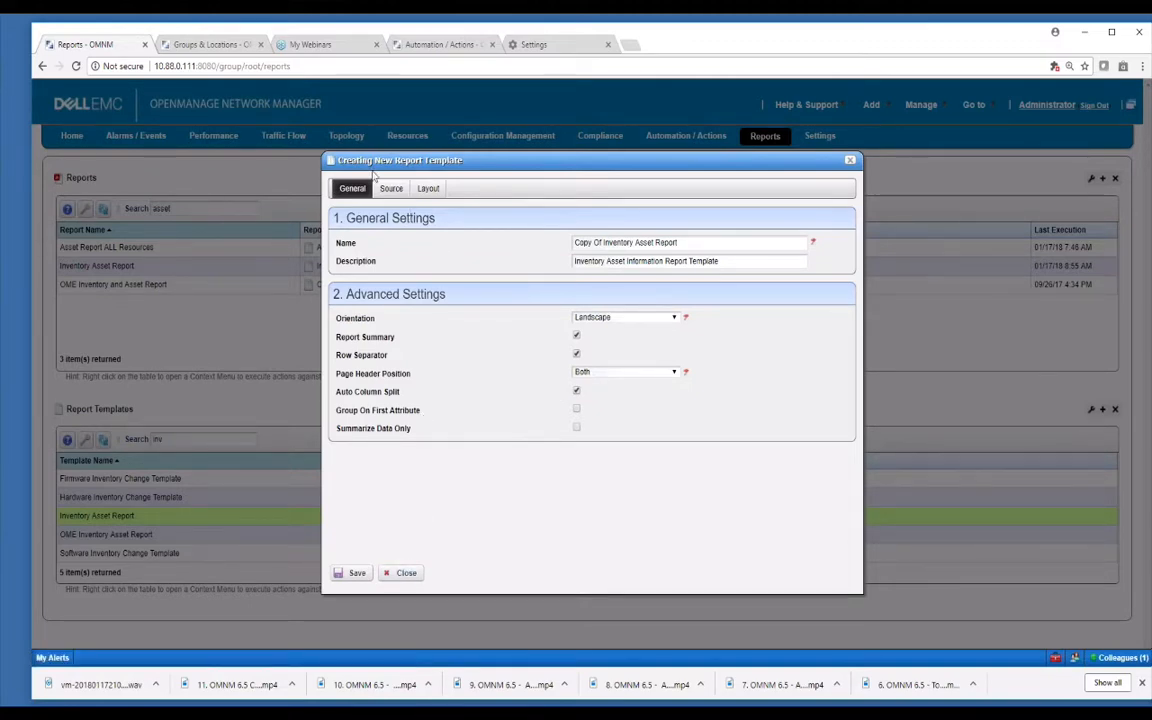
pyautogui.click(391, 188)
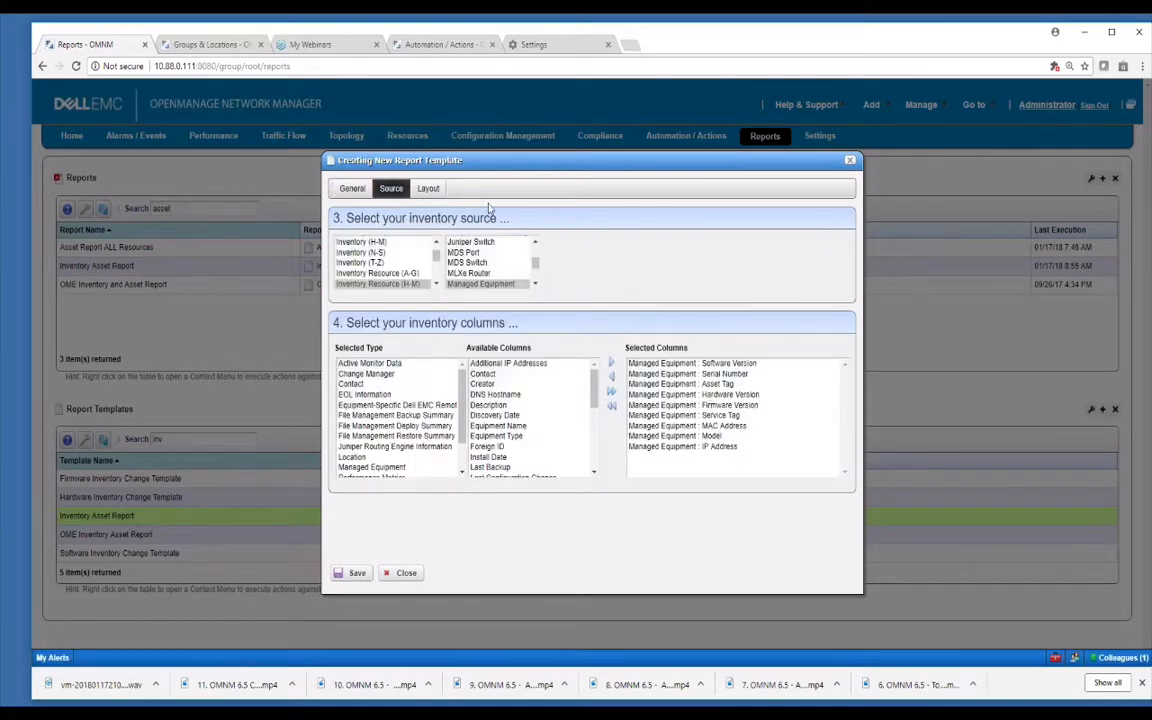
pyautogui.click(430, 190)
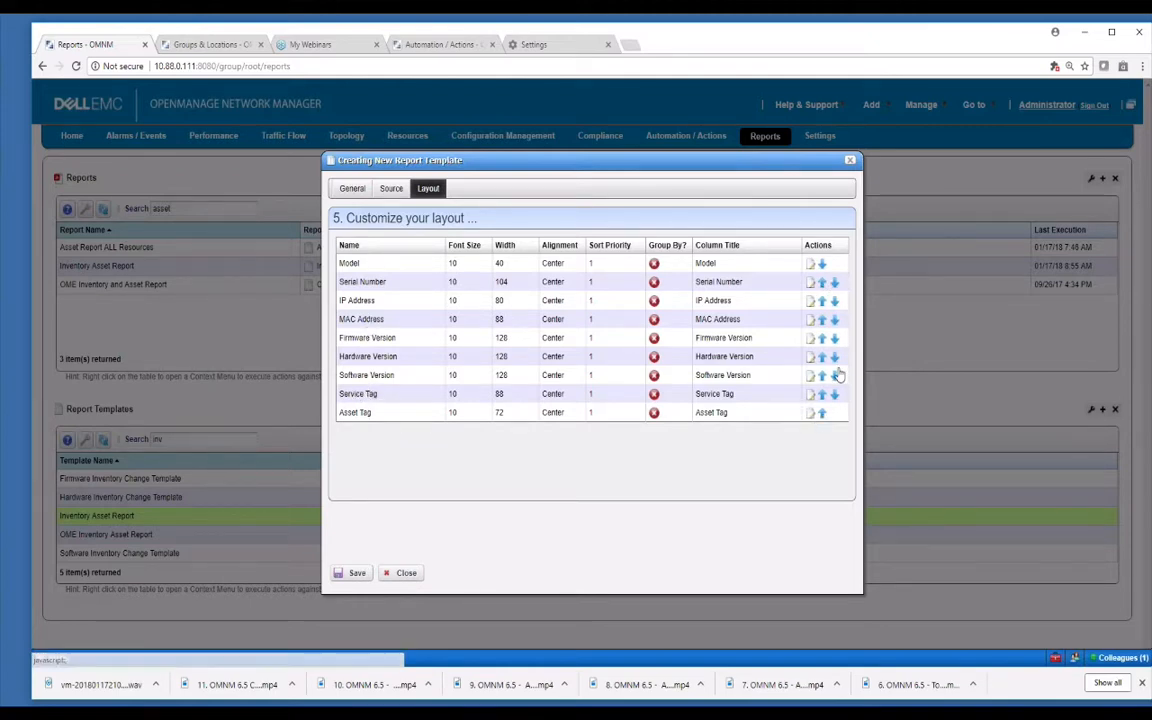
# Open the IP Address column's properties, discard the edits, and close the new template wizard.
pyautogui.click(810, 302)
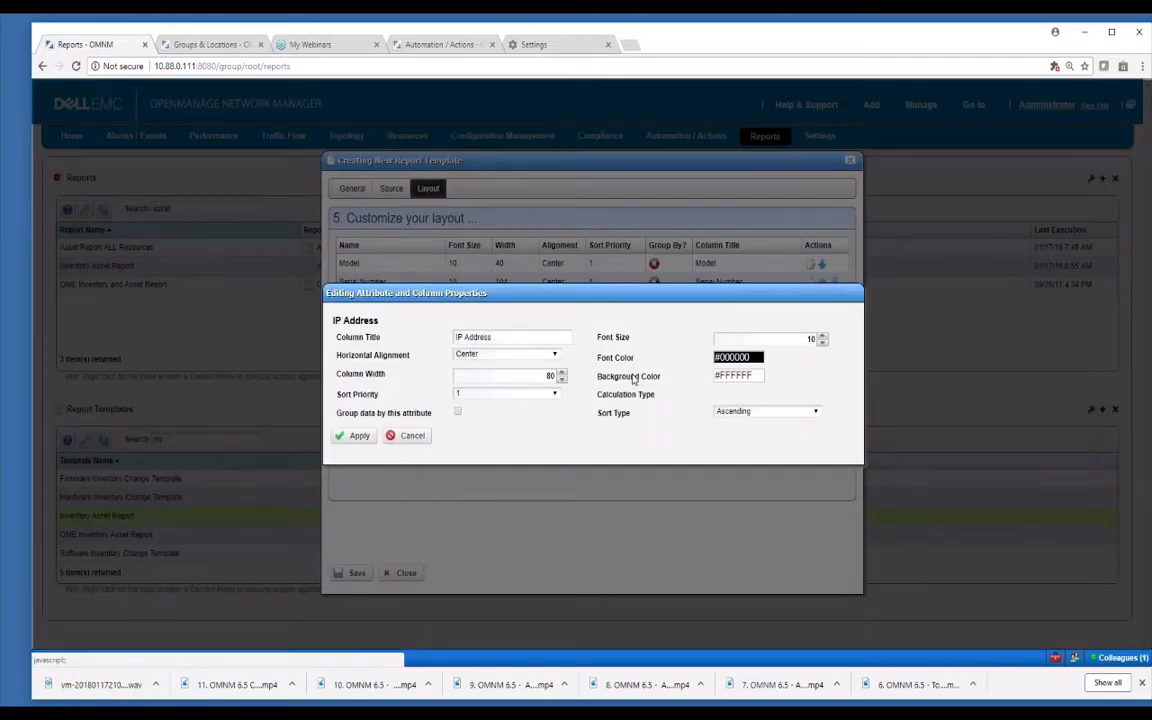
pyautogui.moveTo(530, 337); pyautogui.dragTo(454, 337)
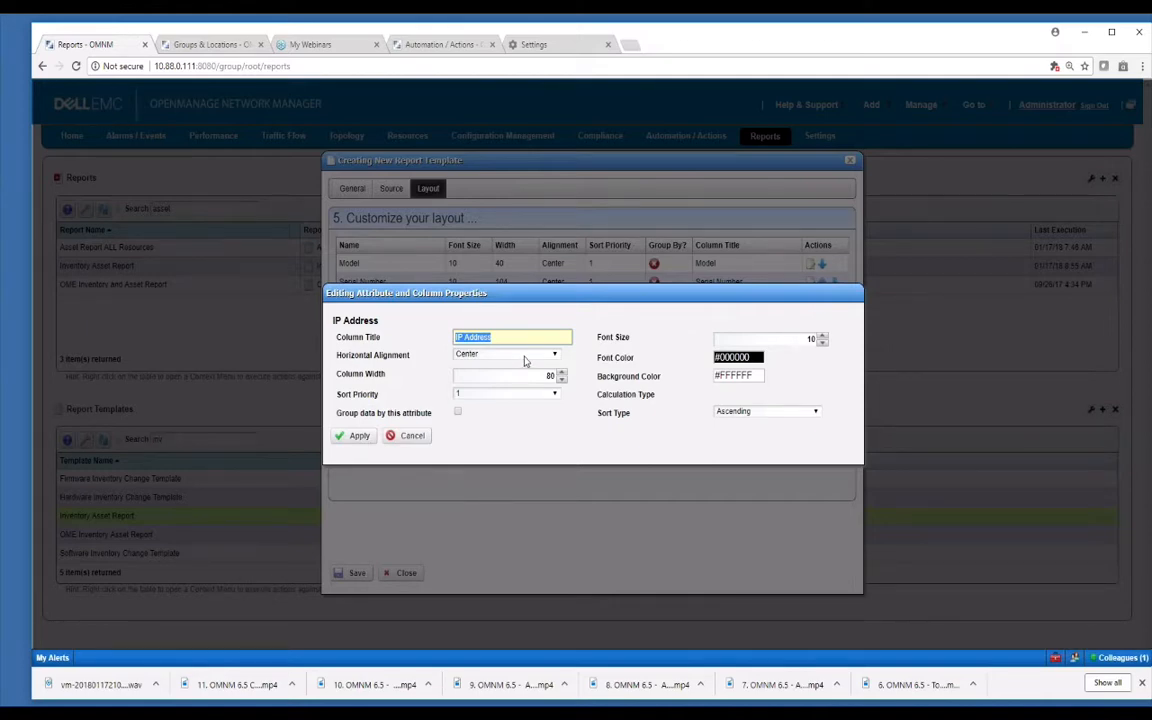
pyautogui.click(458, 412)
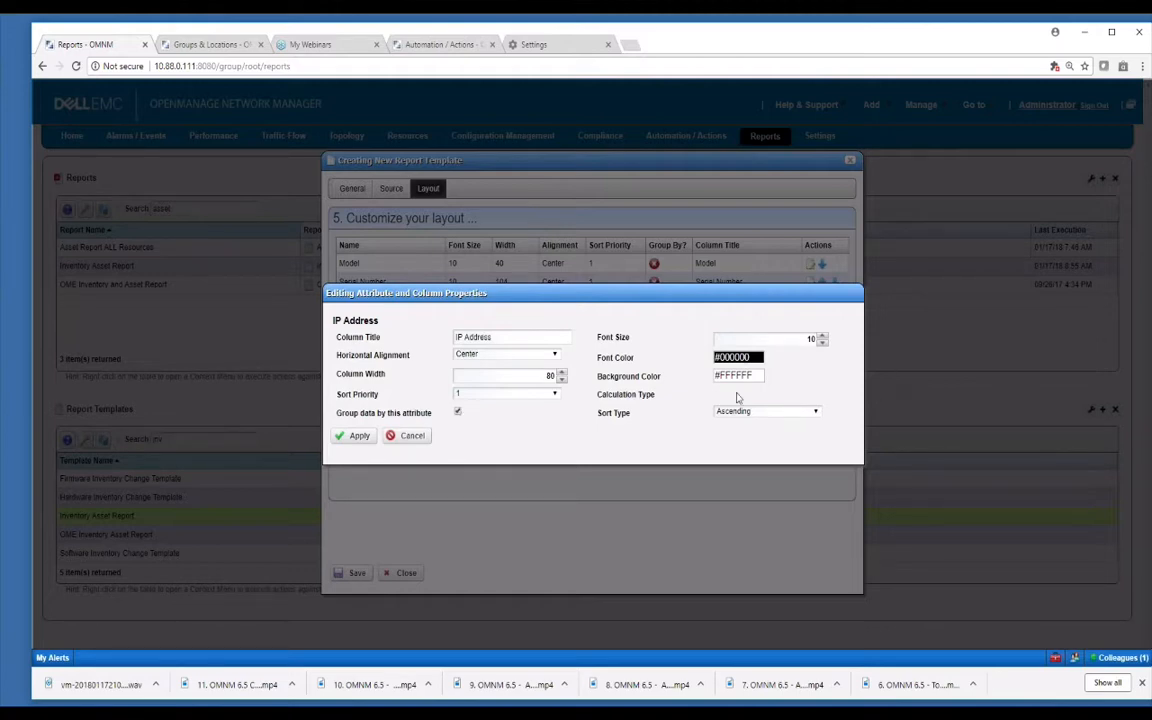
pyautogui.click(420, 438)
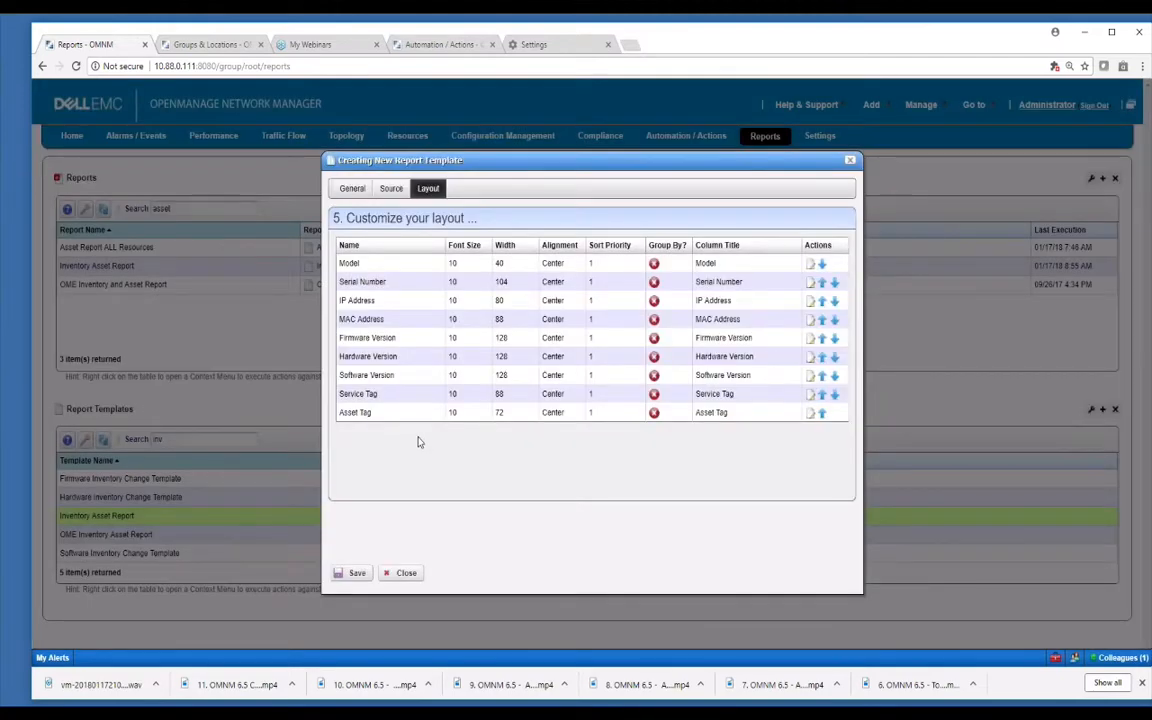
pyautogui.click(406, 573)
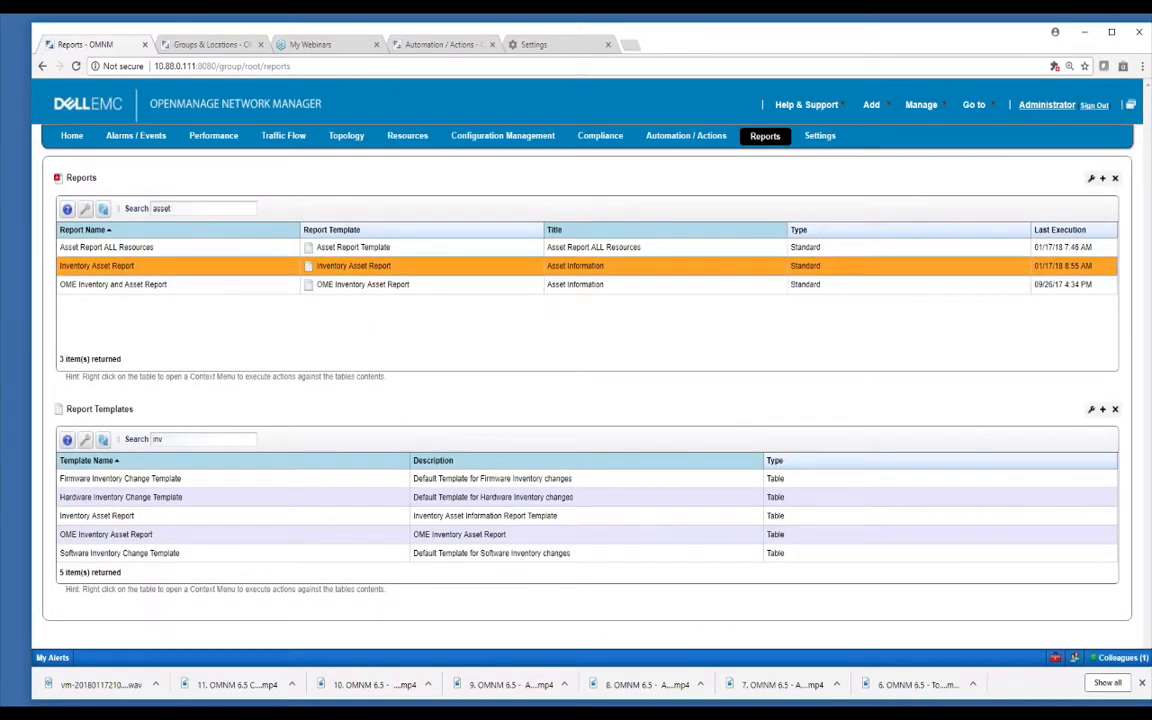
pyautogui.rightClick(278, 269)
pyautogui.click(350, 280)
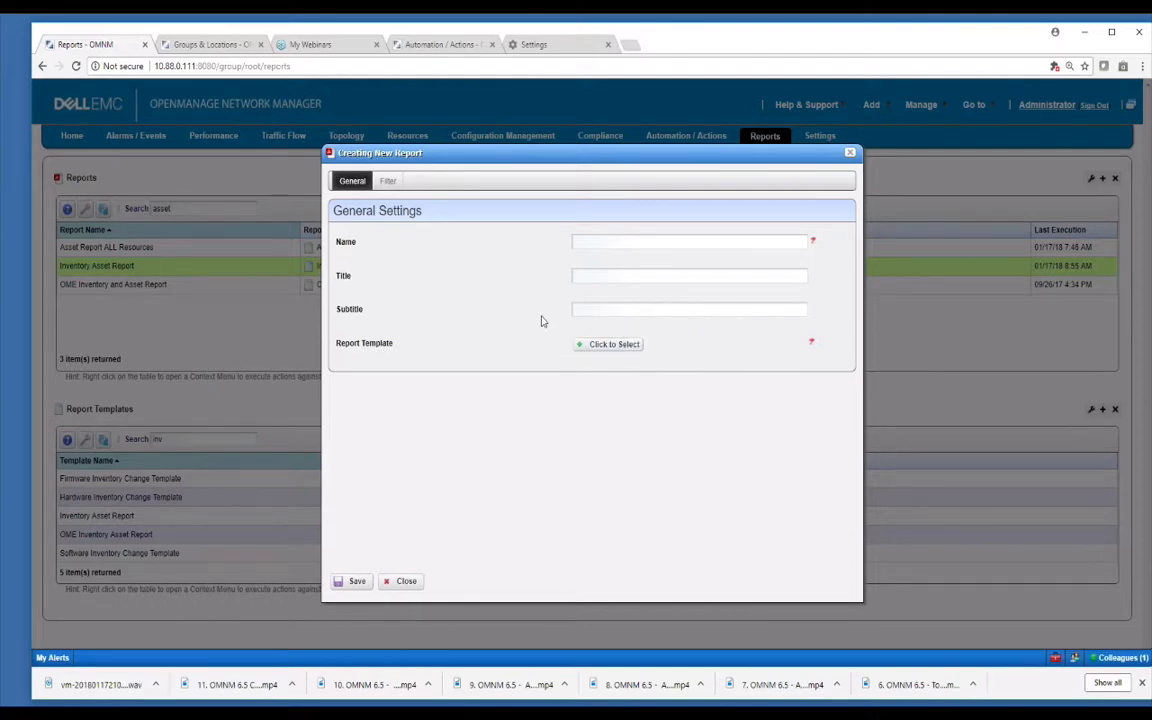
pyautogui.click(607, 344)
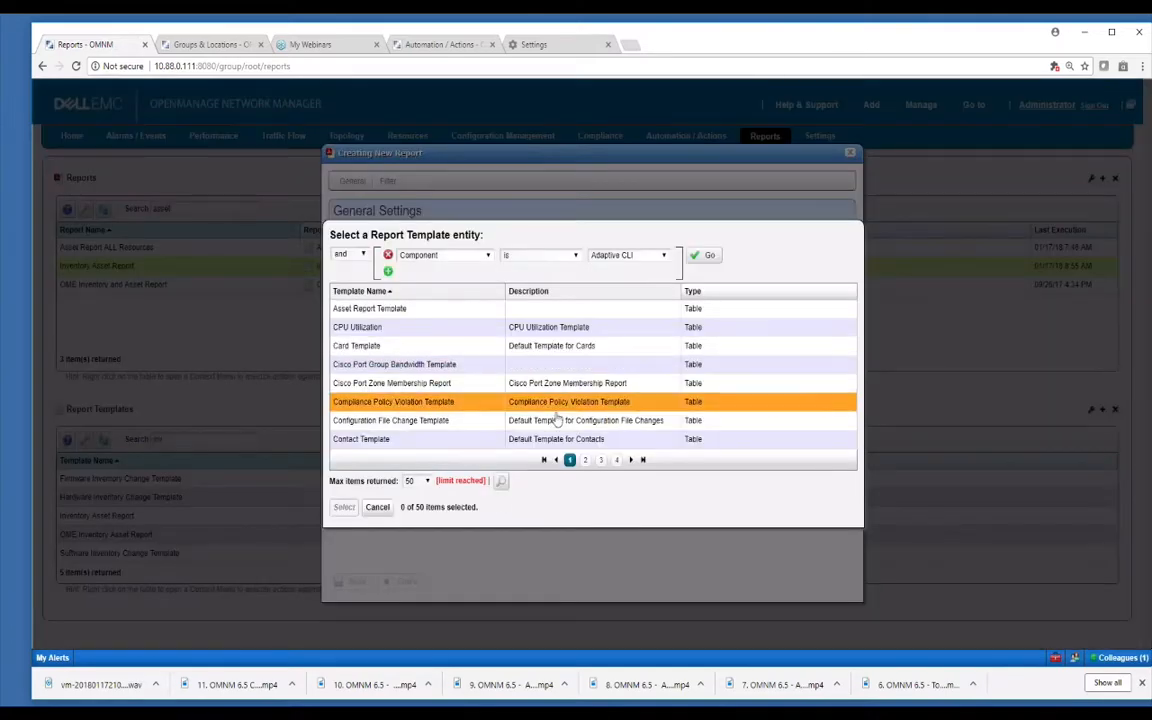
pyautogui.click(532, 421)
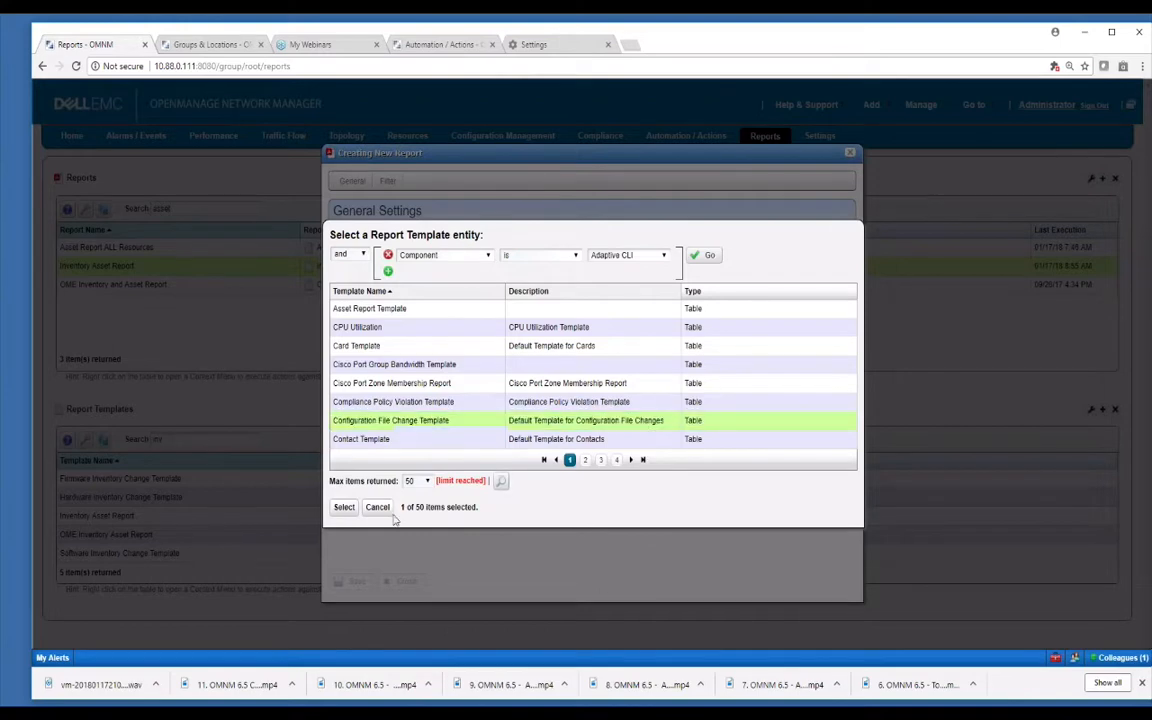
pyautogui.click(344, 507)
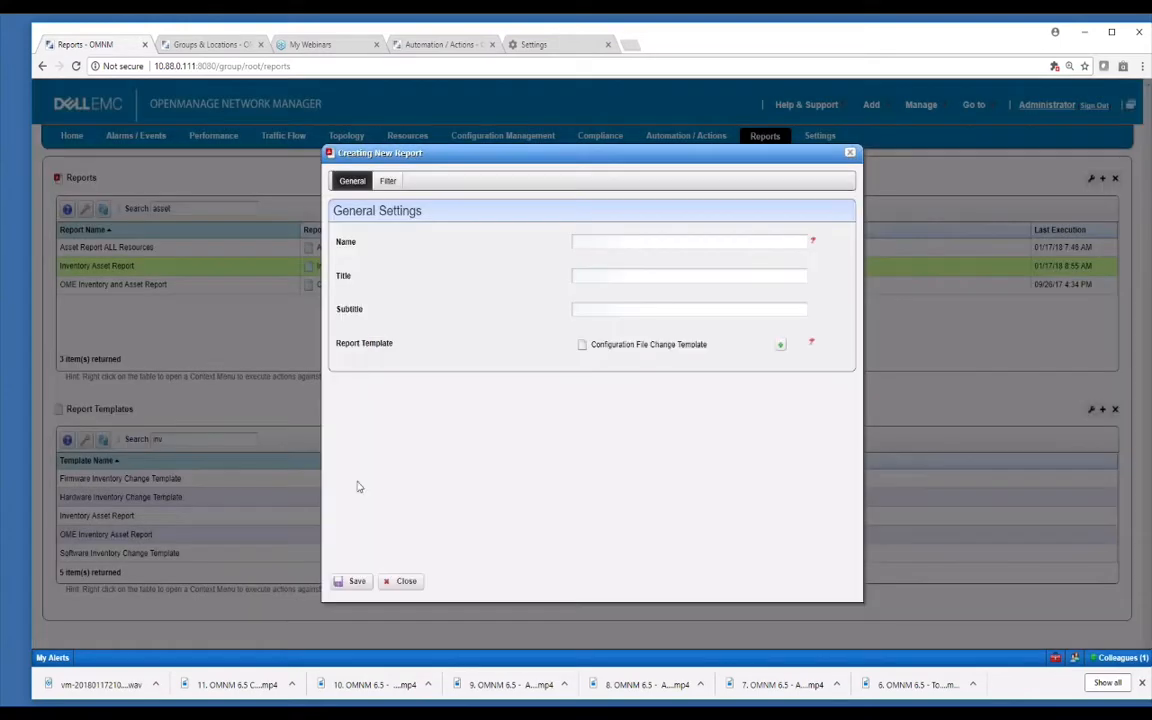
pyautogui.click(615, 235)
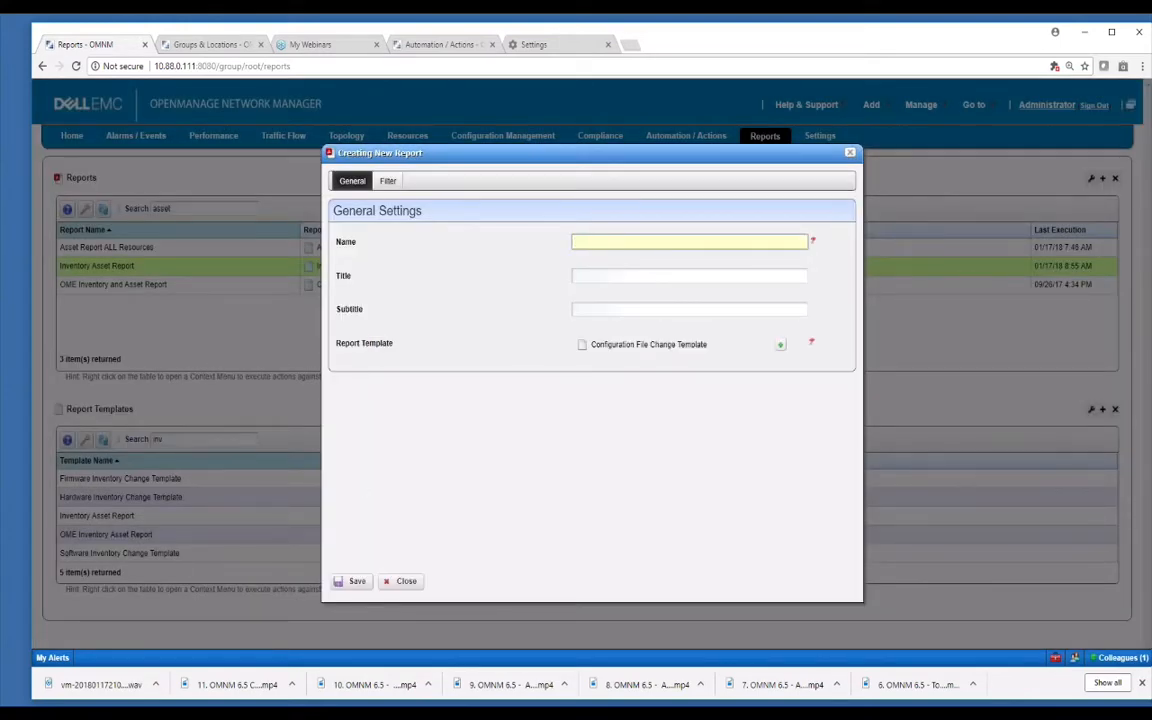
pyautogui.write('test')
pyautogui.click(406, 583)
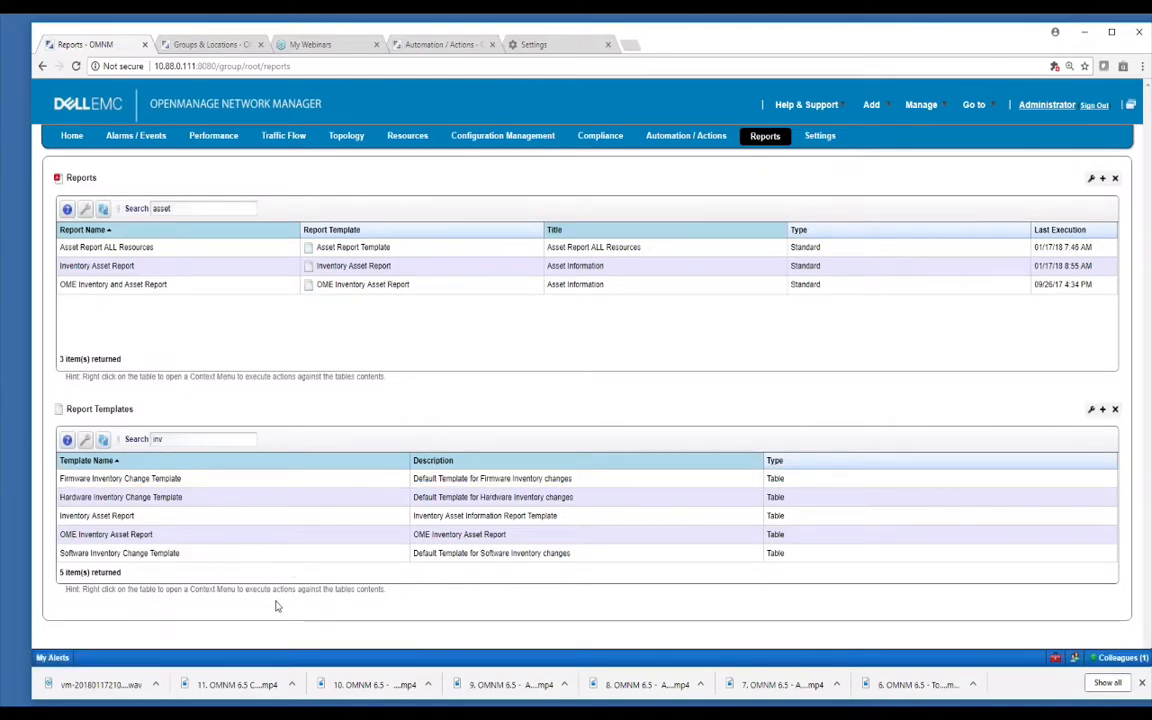
# Browse the template actions' New submenu, then replace the 'inv' template search with 'demo'.
pyautogui.click(172, 503)
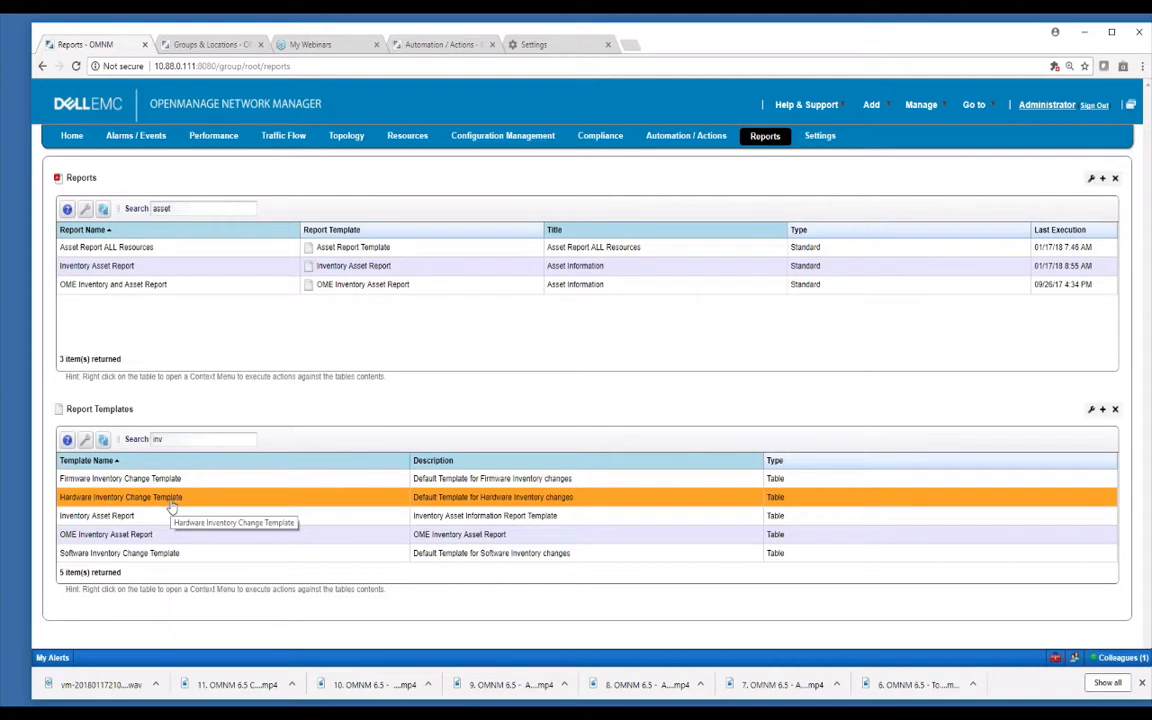
pyautogui.click(206, 478)
pyautogui.rightClick(208, 477)
pyautogui.moveTo(222, 479)
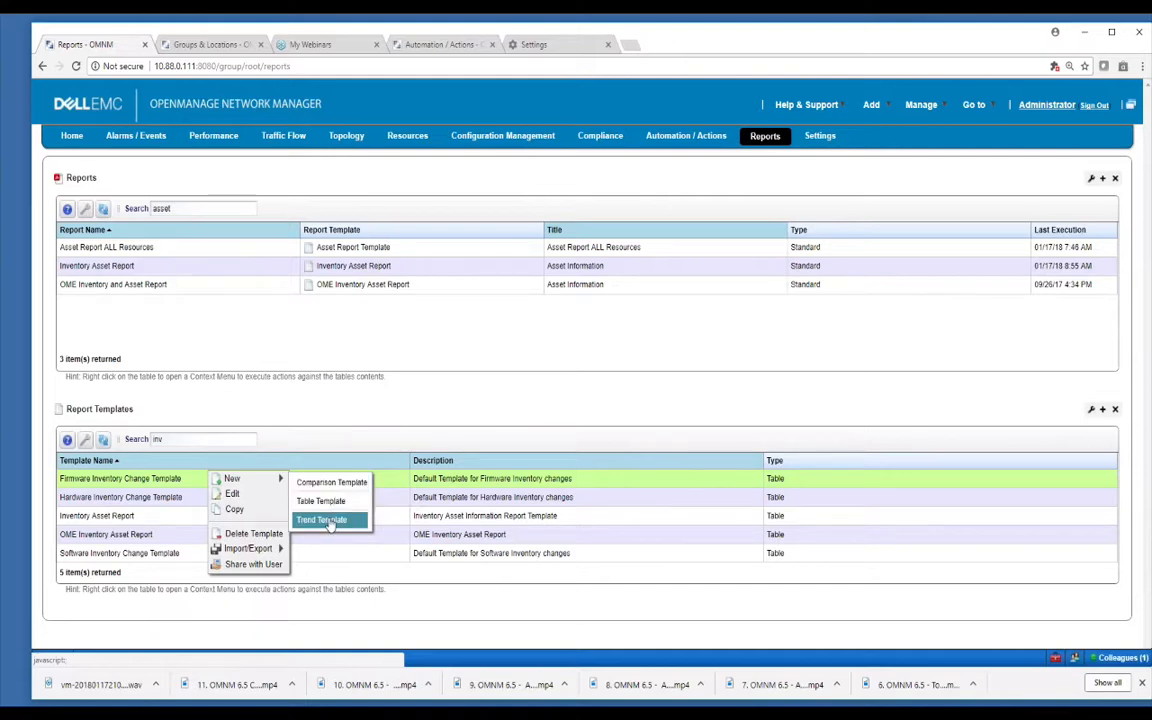
pyautogui.click(214, 460)
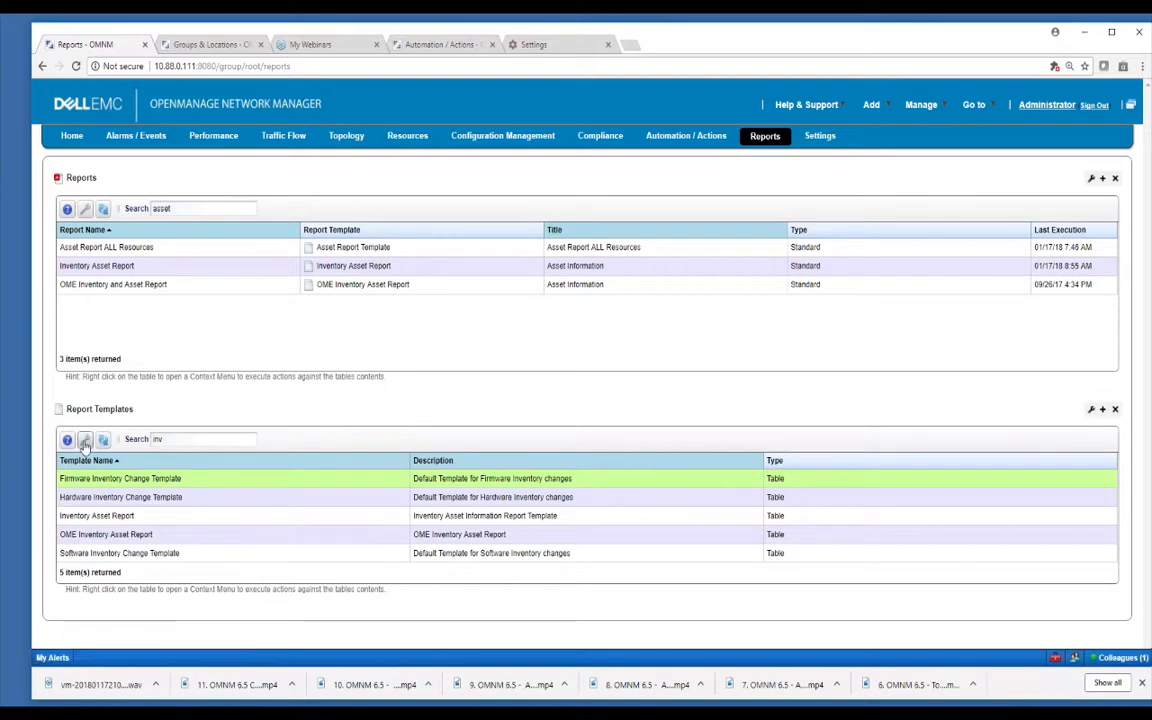
pyautogui.moveTo(160, 439); pyautogui.dragTo(113, 439)
pyautogui.write('de')
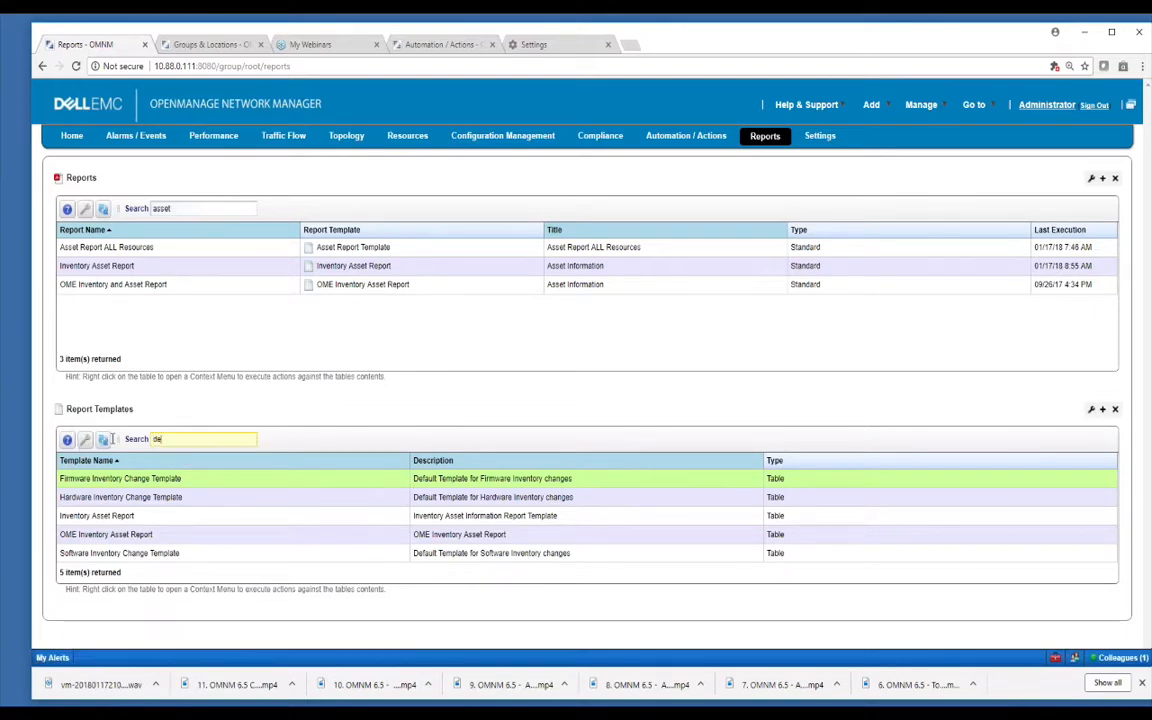
pyautogui.write('mo')
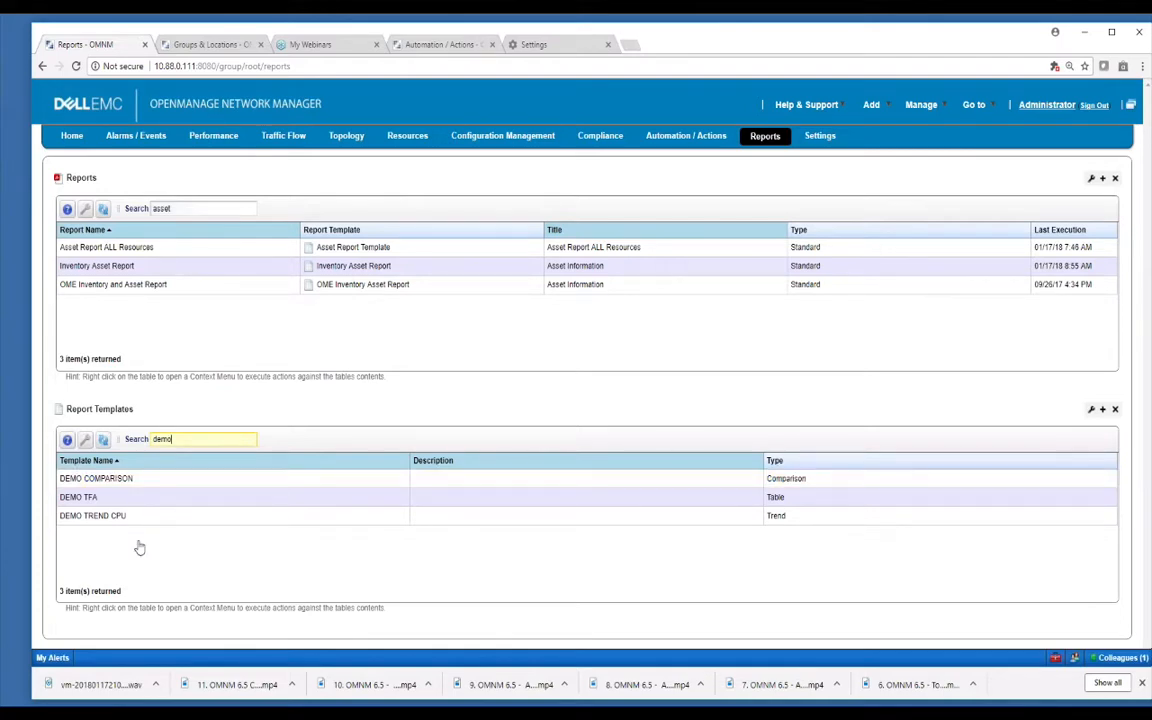
pyautogui.rightClick(176, 480)
pyautogui.click(203, 500)
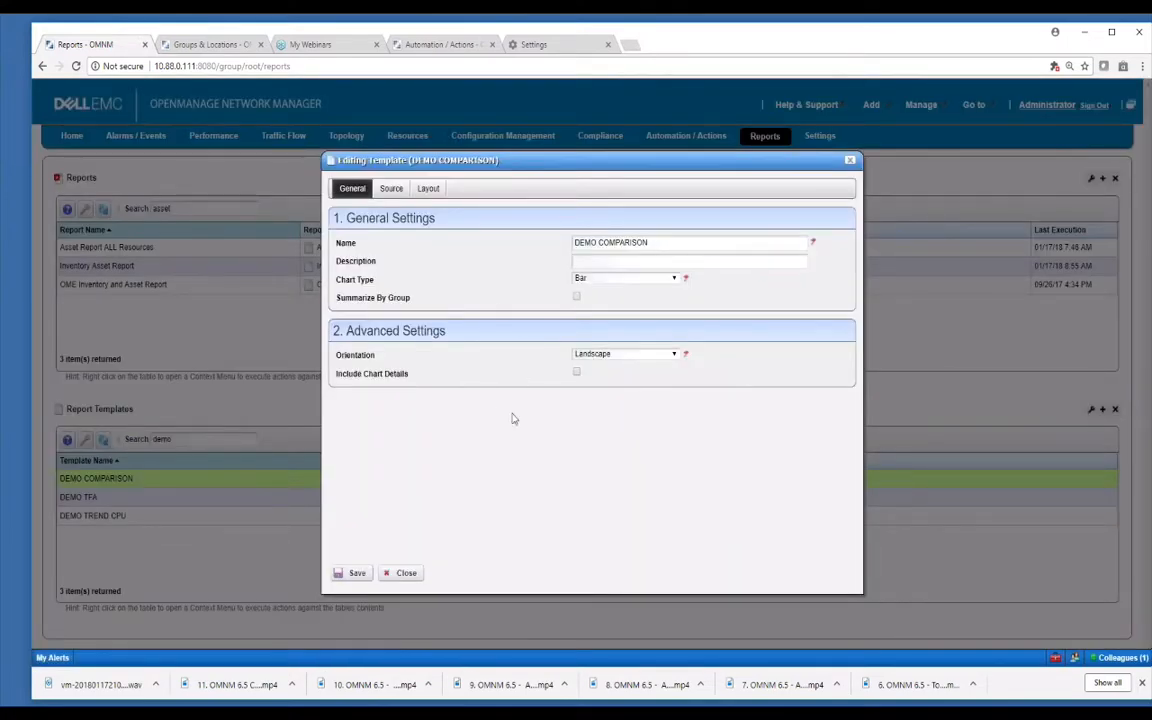
pyautogui.click(391, 189)
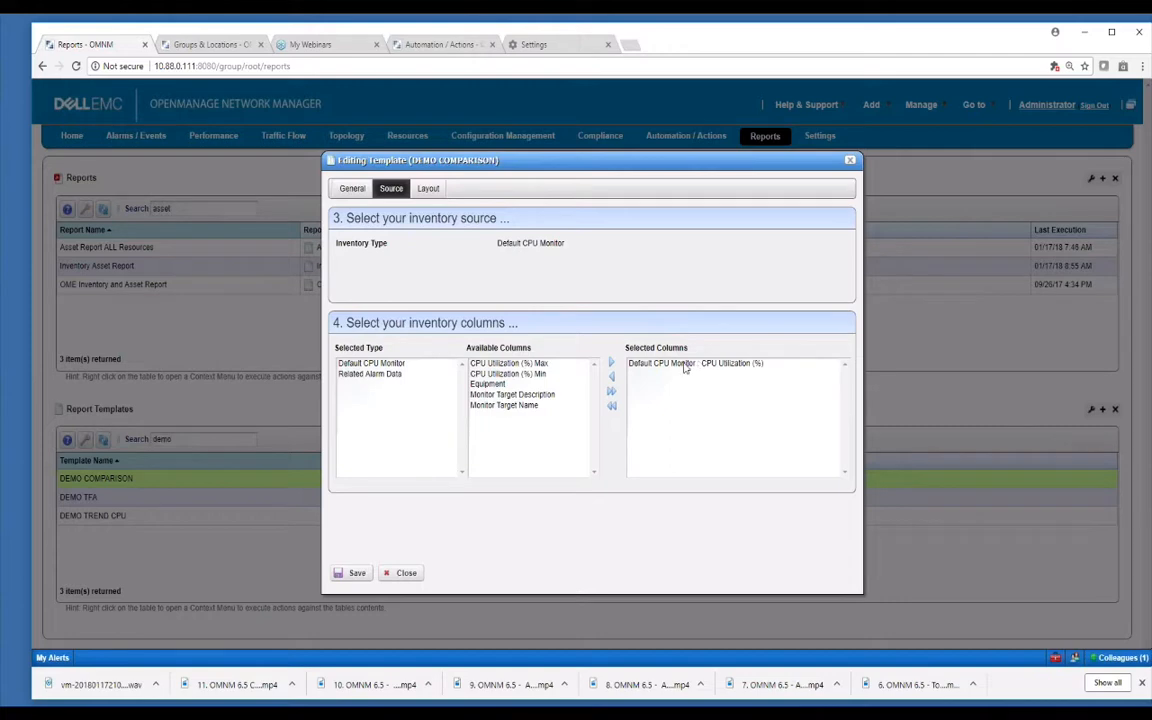
pyautogui.click(428, 190)
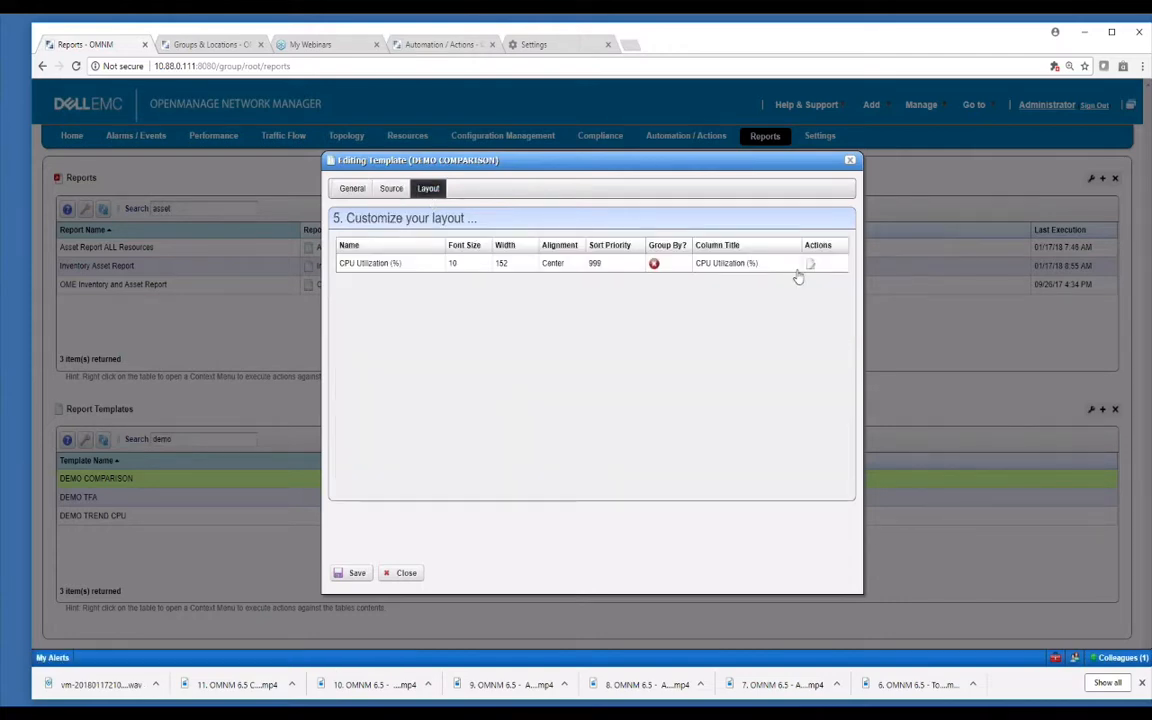
pyautogui.click(406, 573)
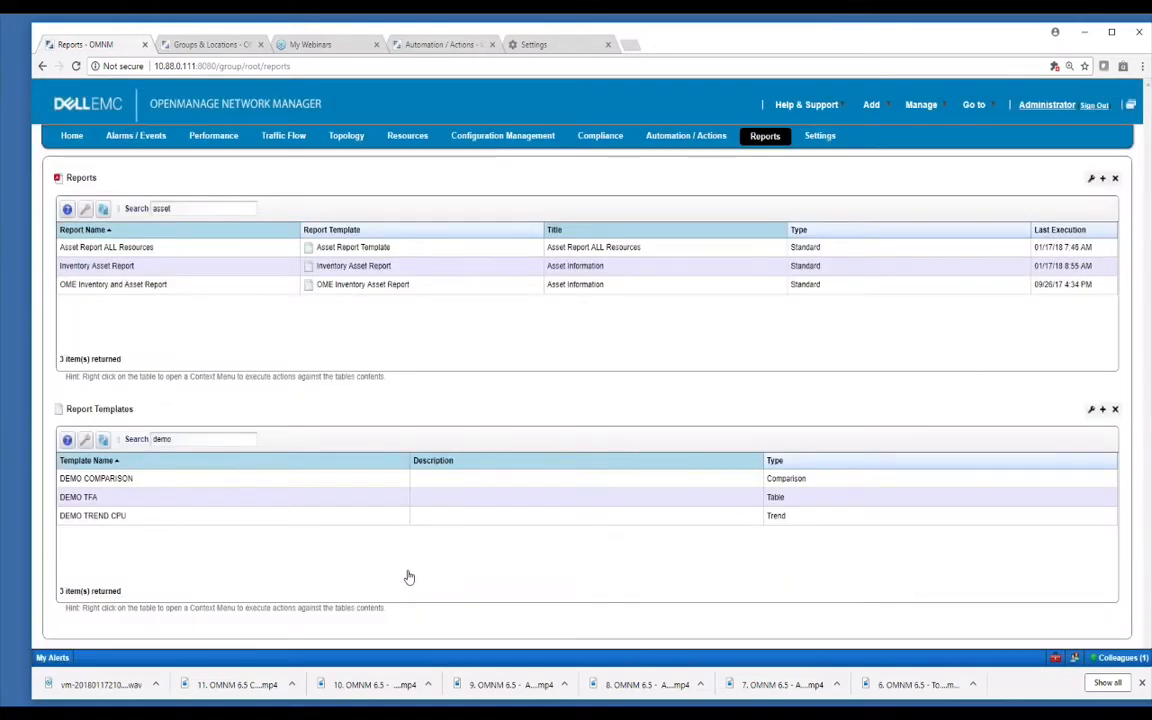
# Search reports for 'de' and open DEMO COMPARISON CPU for editing.
pyautogui.doubleClick(160, 208)
pyautogui.write('demo')
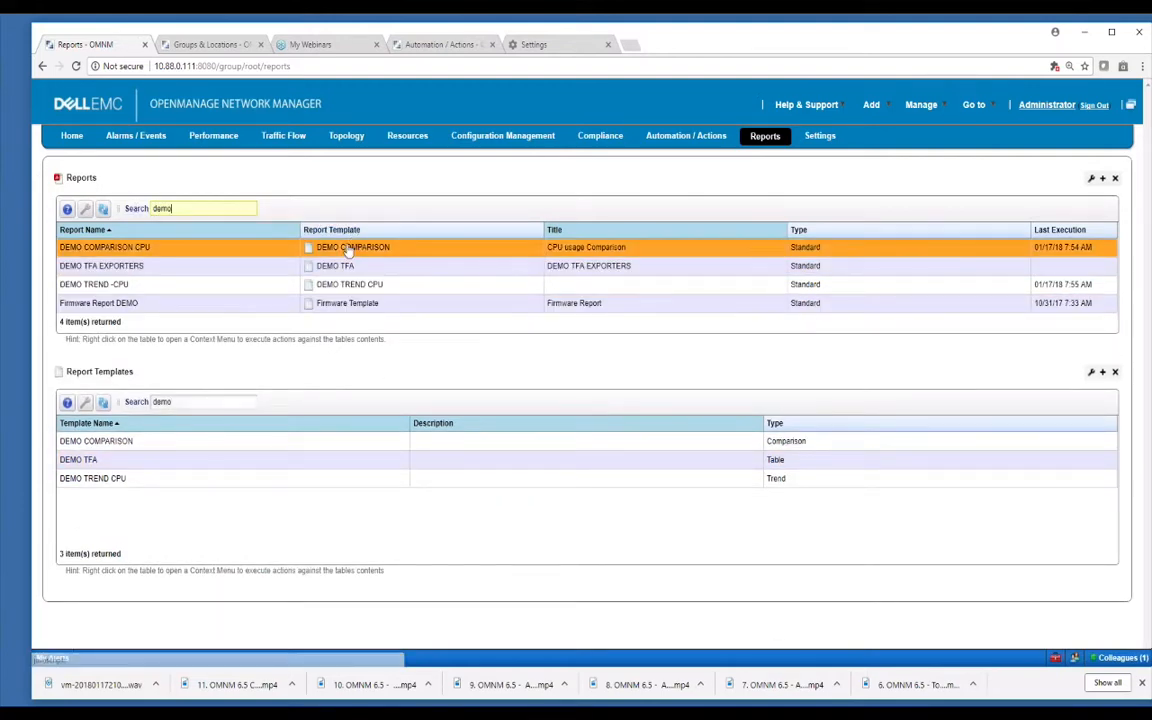
pyautogui.rightClick(289, 255)
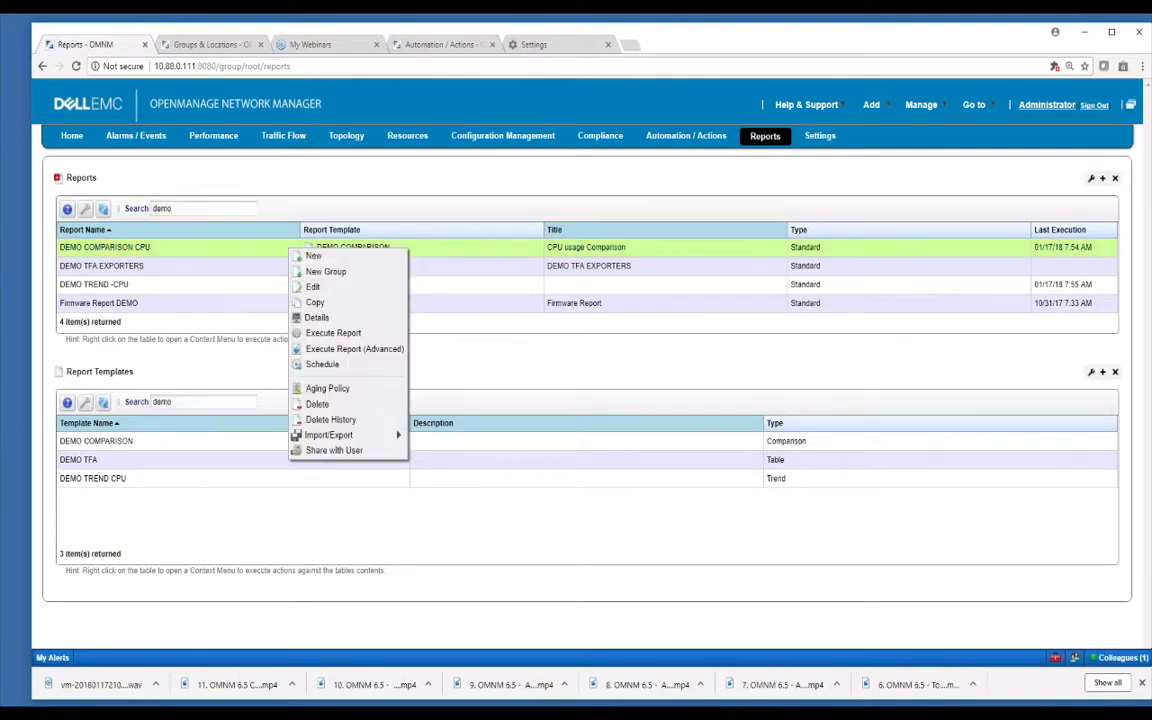
pyautogui.click(314, 286)
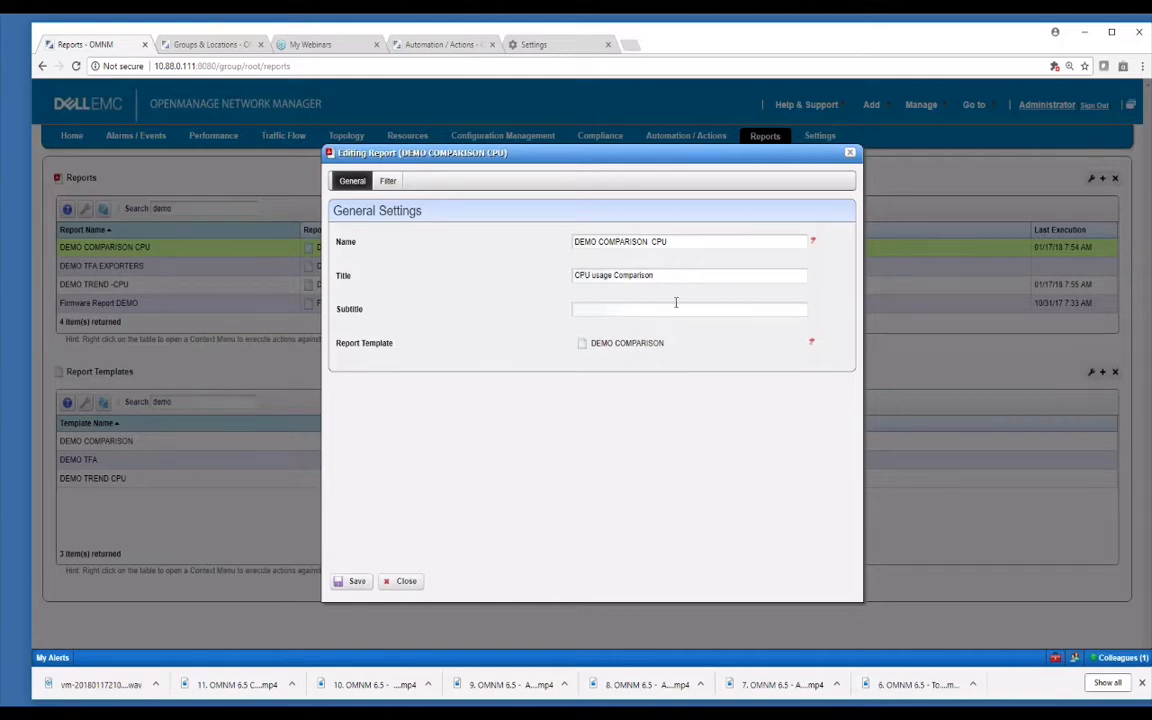
# Review the DEMO COMPARISON CPU report's filter conditions, then close the editor.
pyautogui.click(389, 182)
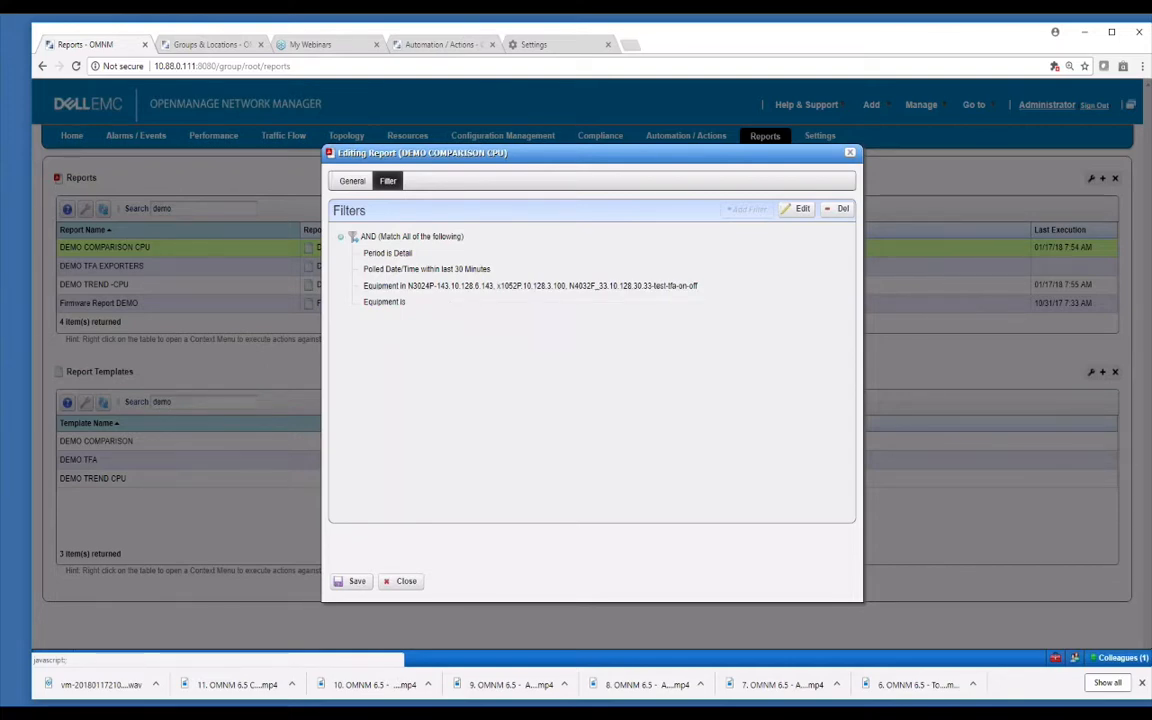
pyautogui.click(404, 581)
pyautogui.rightClick(289, 247)
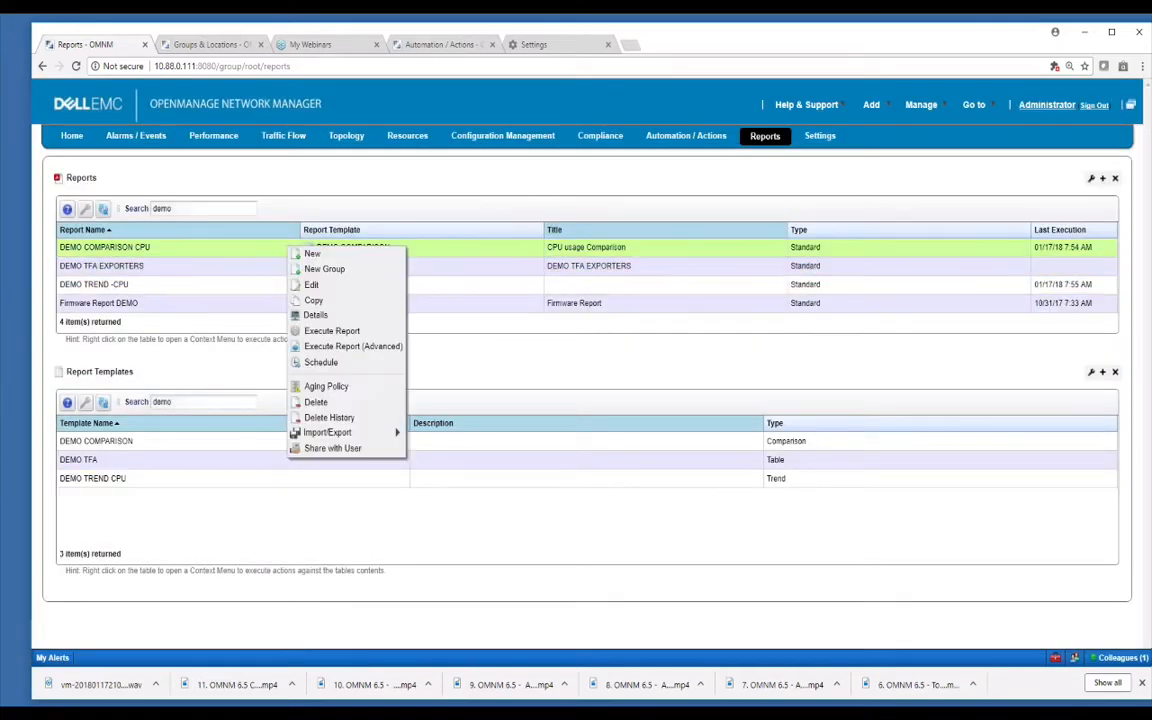
# Run DEMO COMPARISON CPU and view its CPU usage comparison PDF from My Alerts, then close it.
pyautogui.click(343, 331)
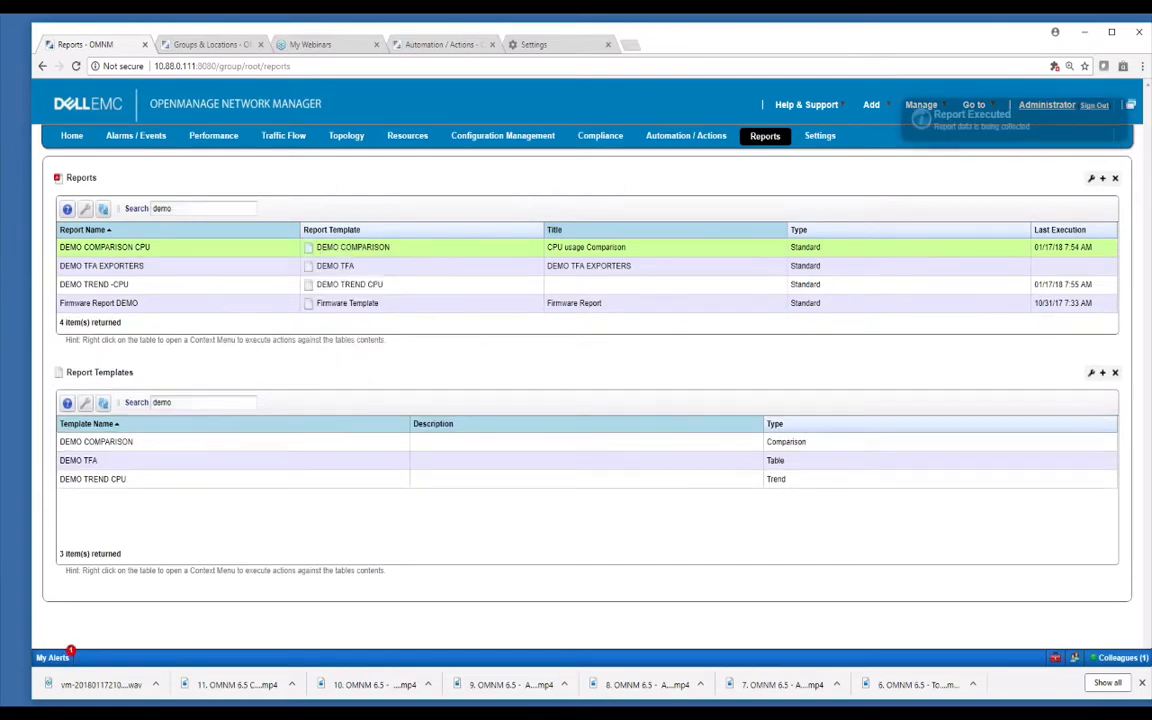
pyautogui.click(70, 653)
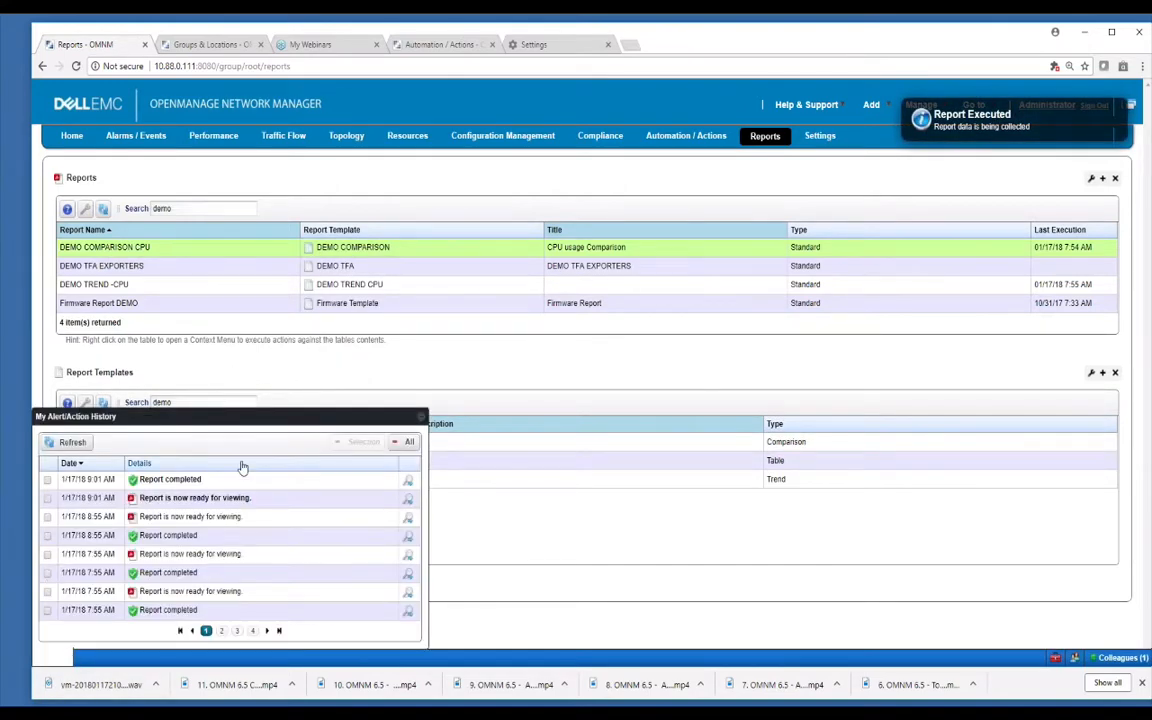
pyautogui.click(407, 503)
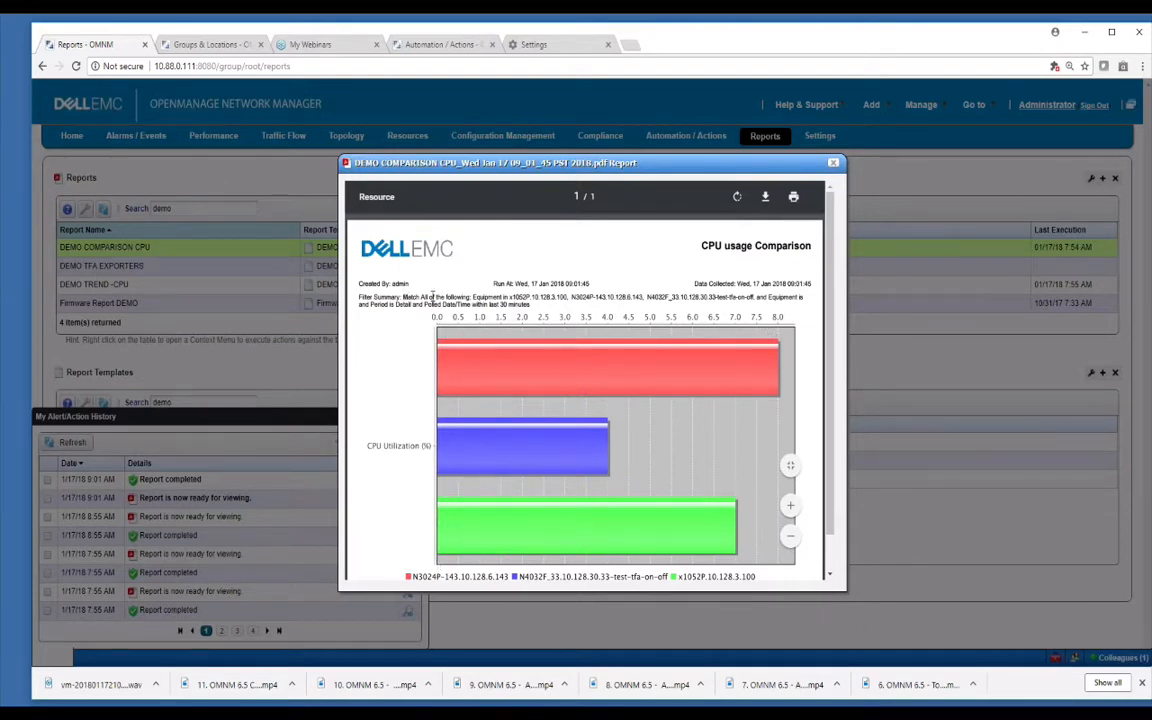
pyautogui.moveTo(404, 297); pyautogui.dragTo(592, 306)
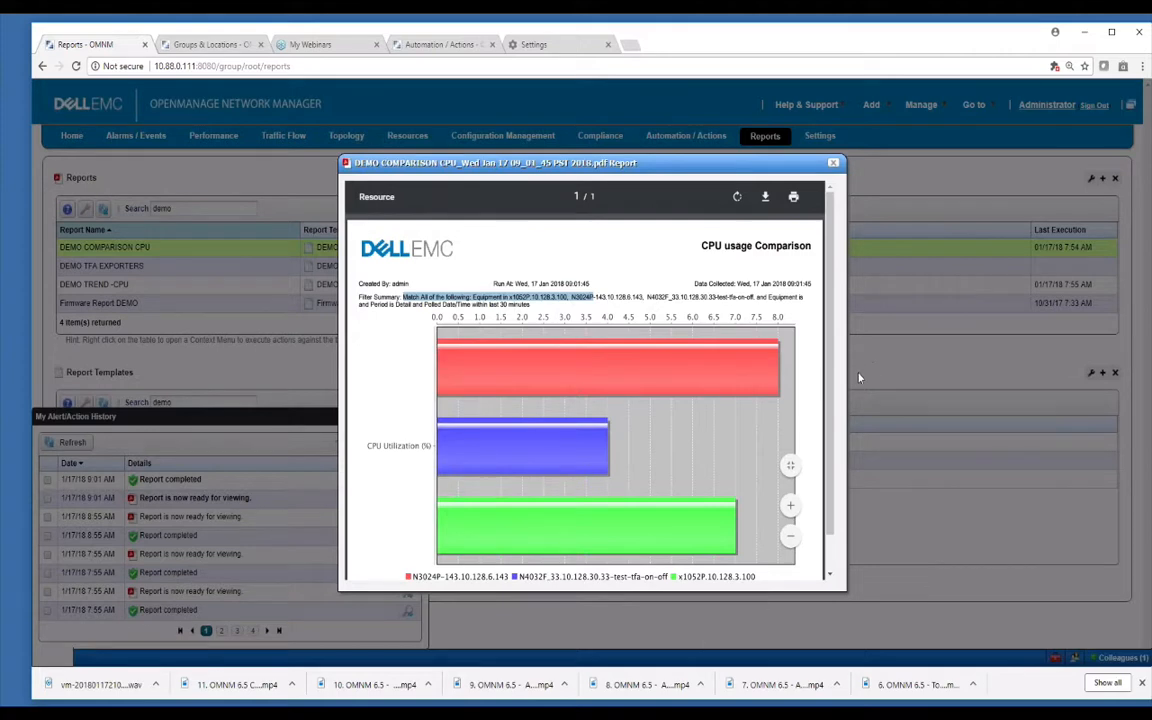
pyautogui.click(833, 162)
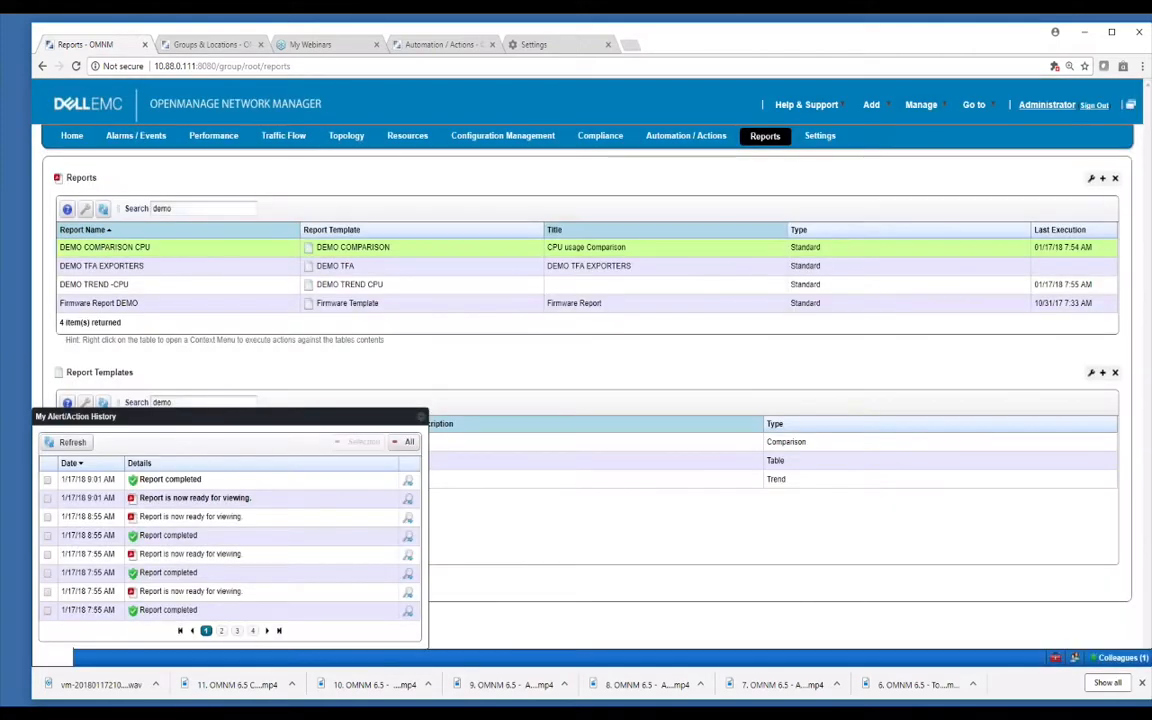
pyautogui.rightClick(287, 289)
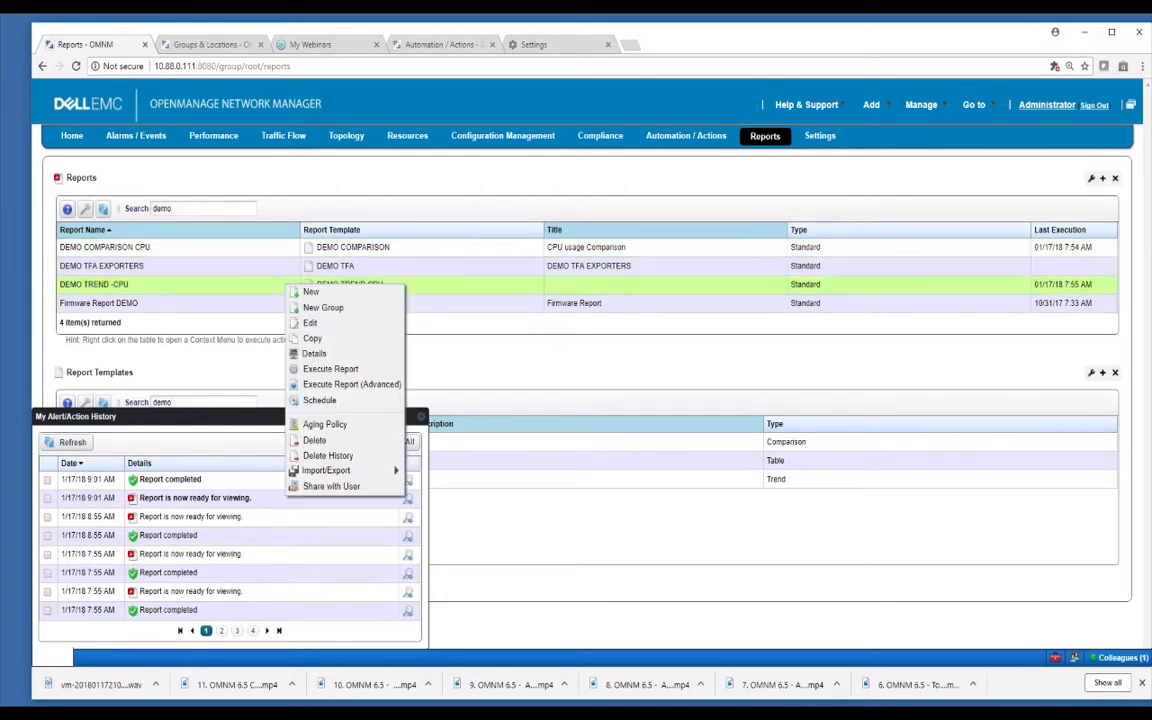
pyautogui.click(326, 370)
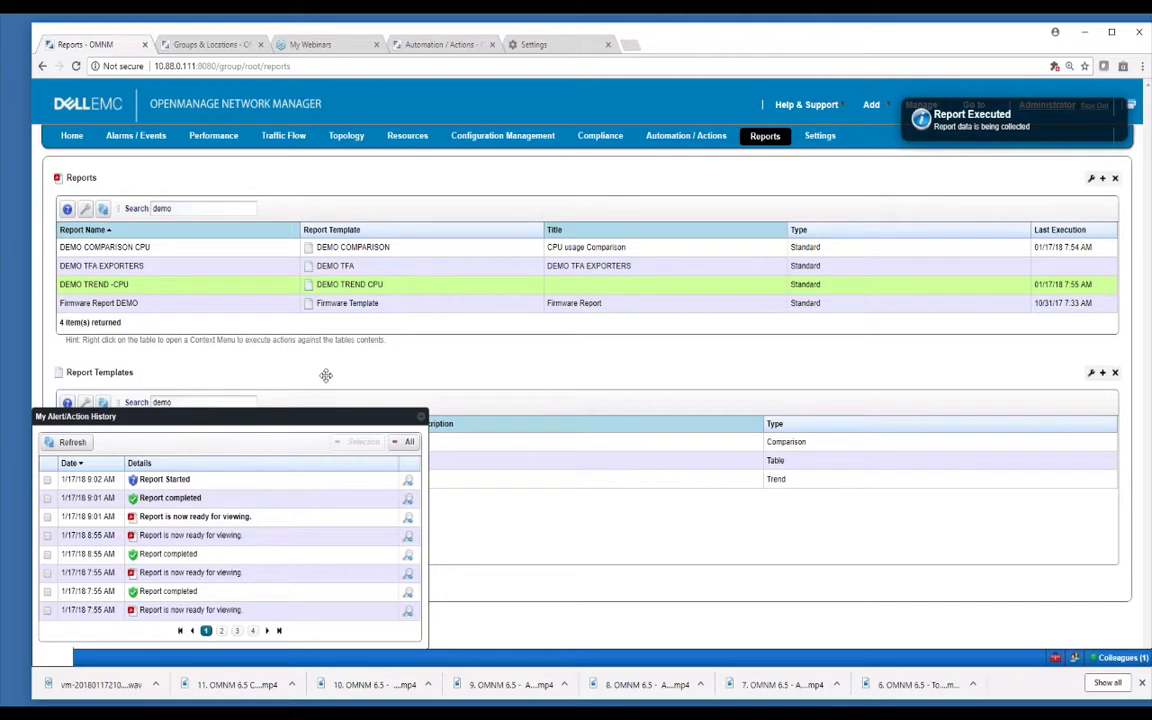
pyautogui.click(409, 482)
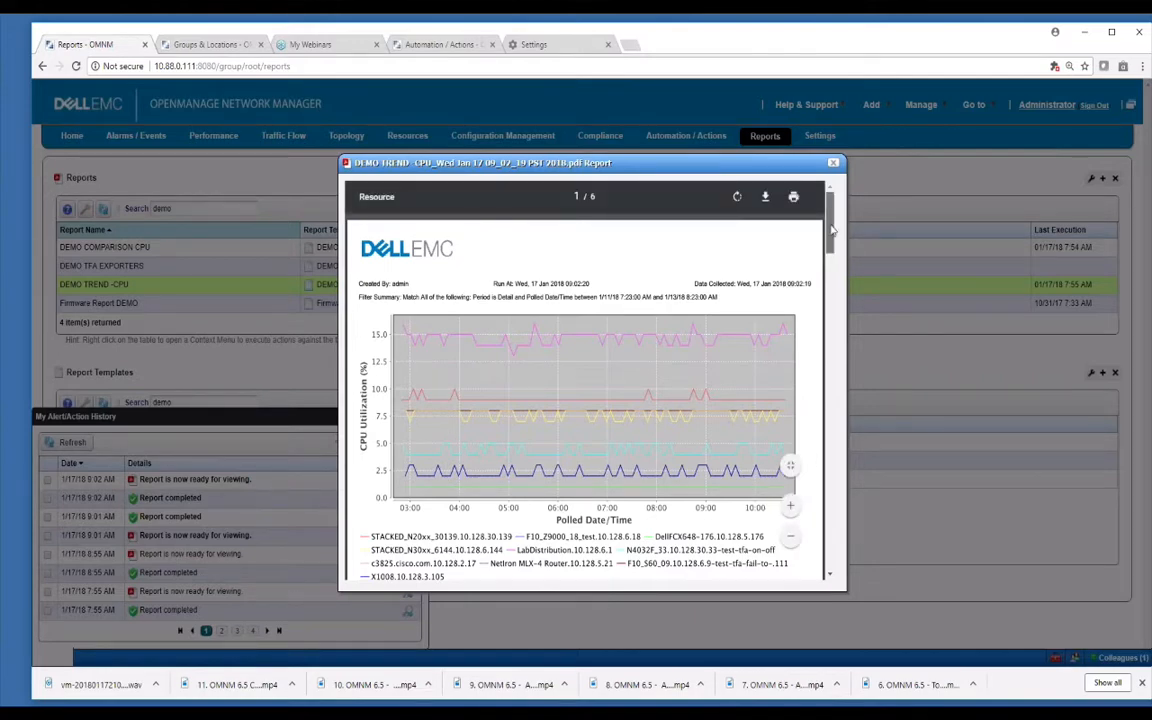
pyautogui.moveTo(830, 230); pyautogui.dragTo(828, 488)
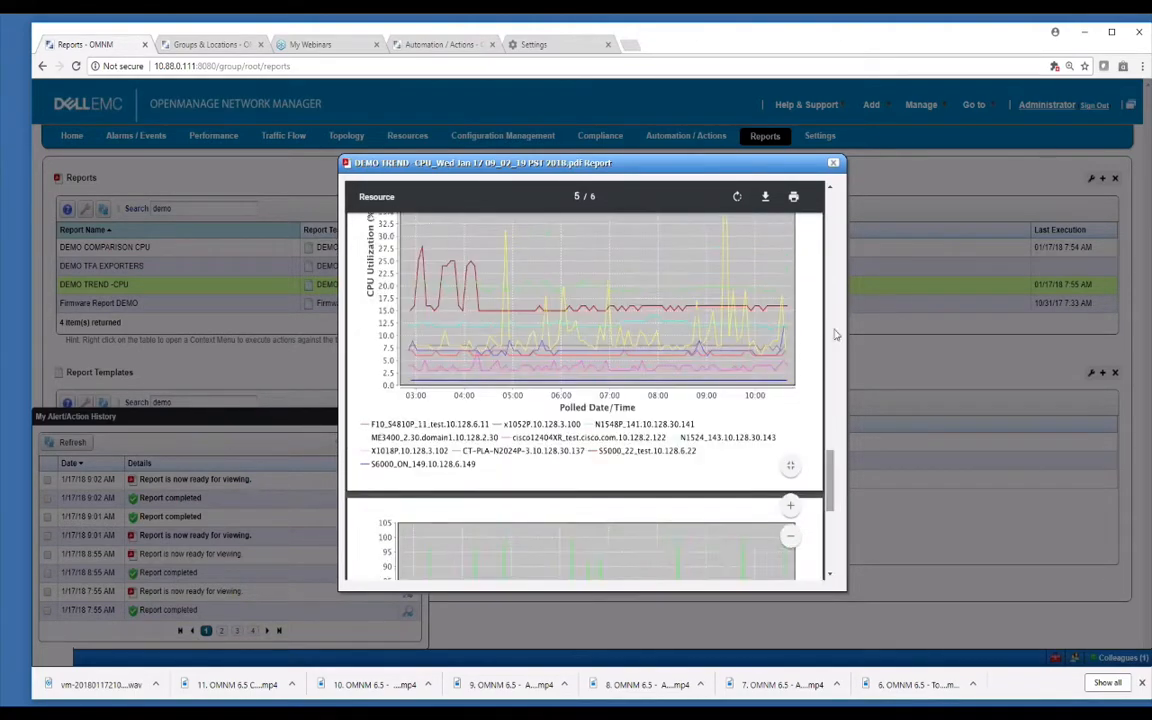
pyautogui.click(833, 163)
pyautogui.click(380, 285)
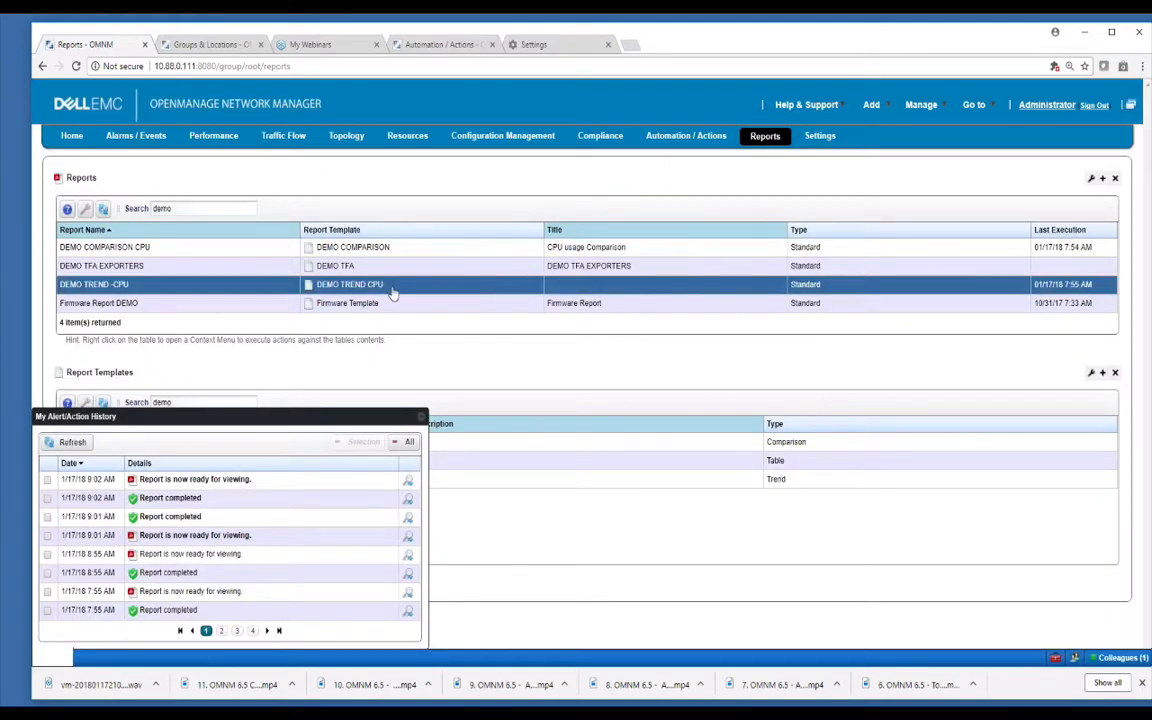
# Open the DEMO TREND -CPU report for editing and start editing its filter.
pyautogui.rightClick(381, 288)
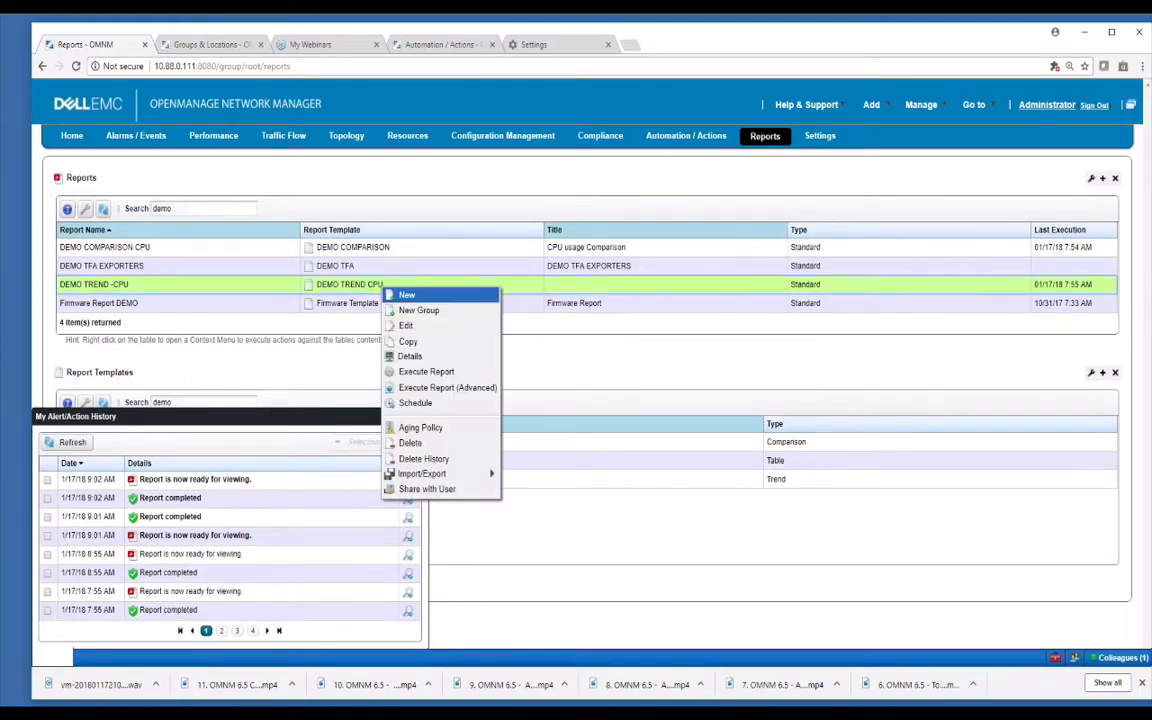
pyautogui.click(416, 312)
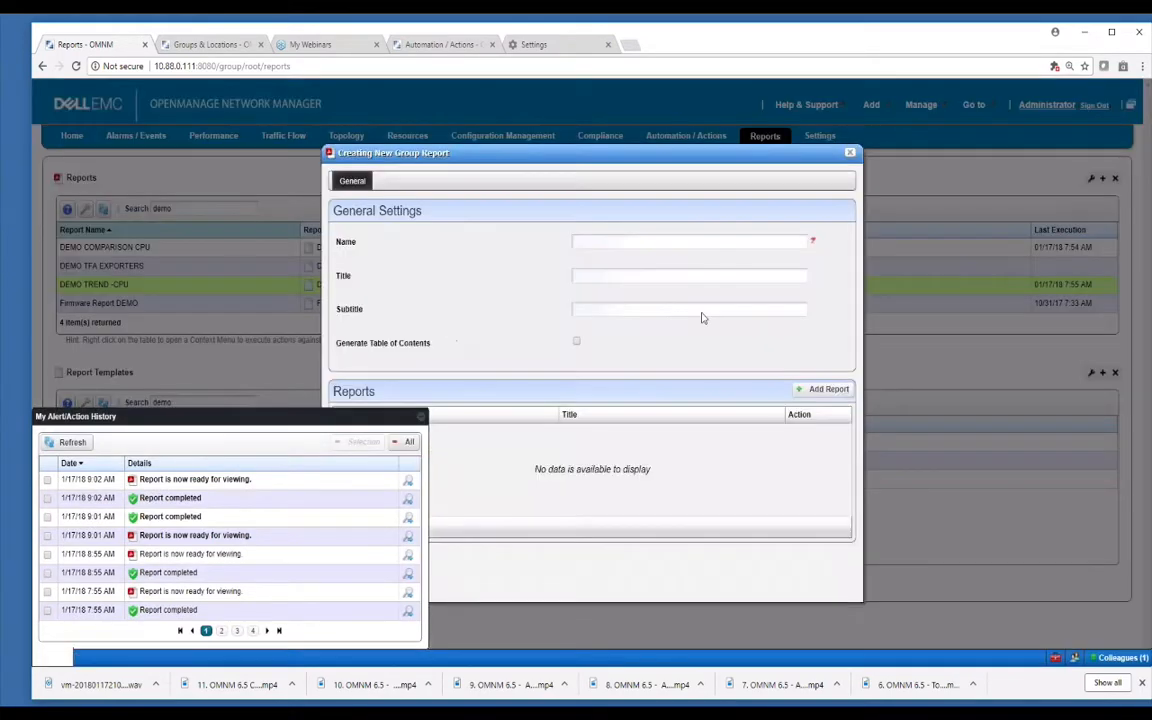
pyautogui.press('Escape')
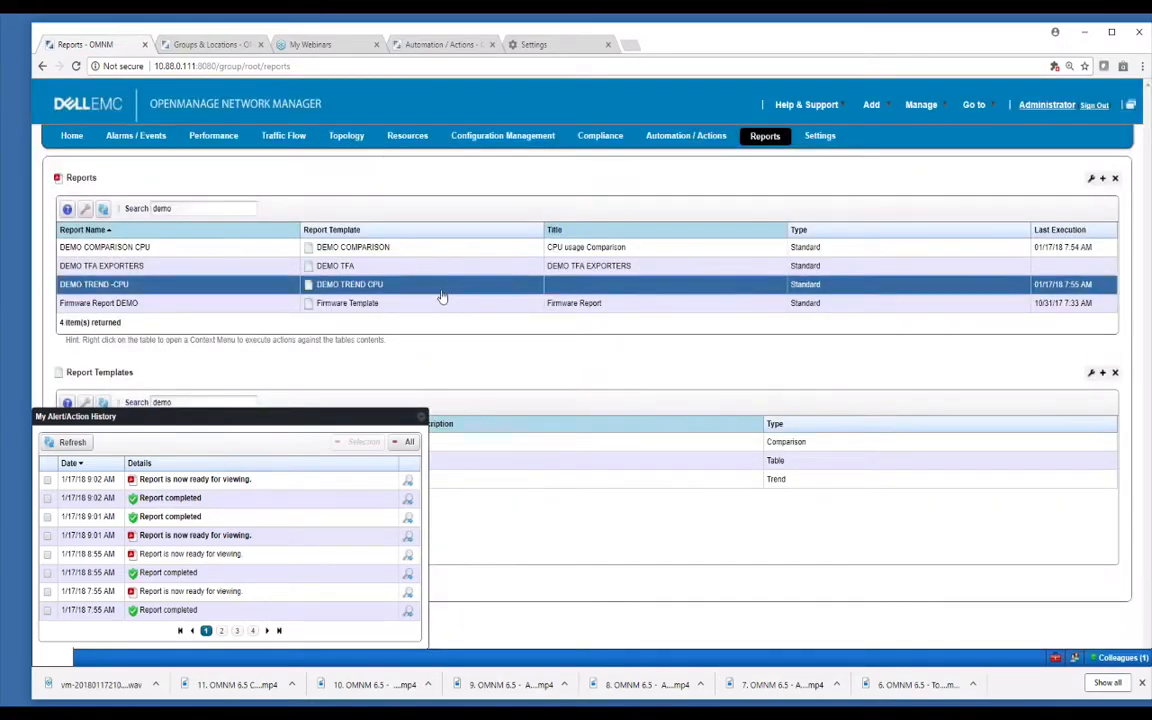
pyautogui.rightClick(442, 296)
pyautogui.click(479, 351)
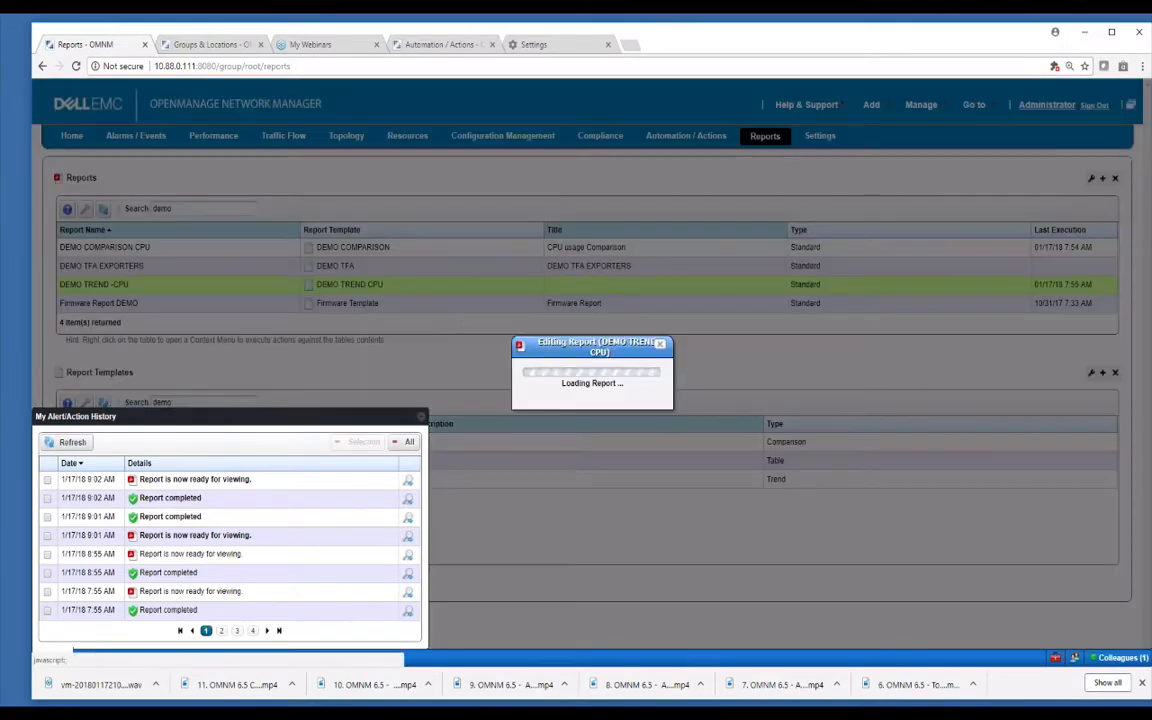
pyautogui.click(388, 181)
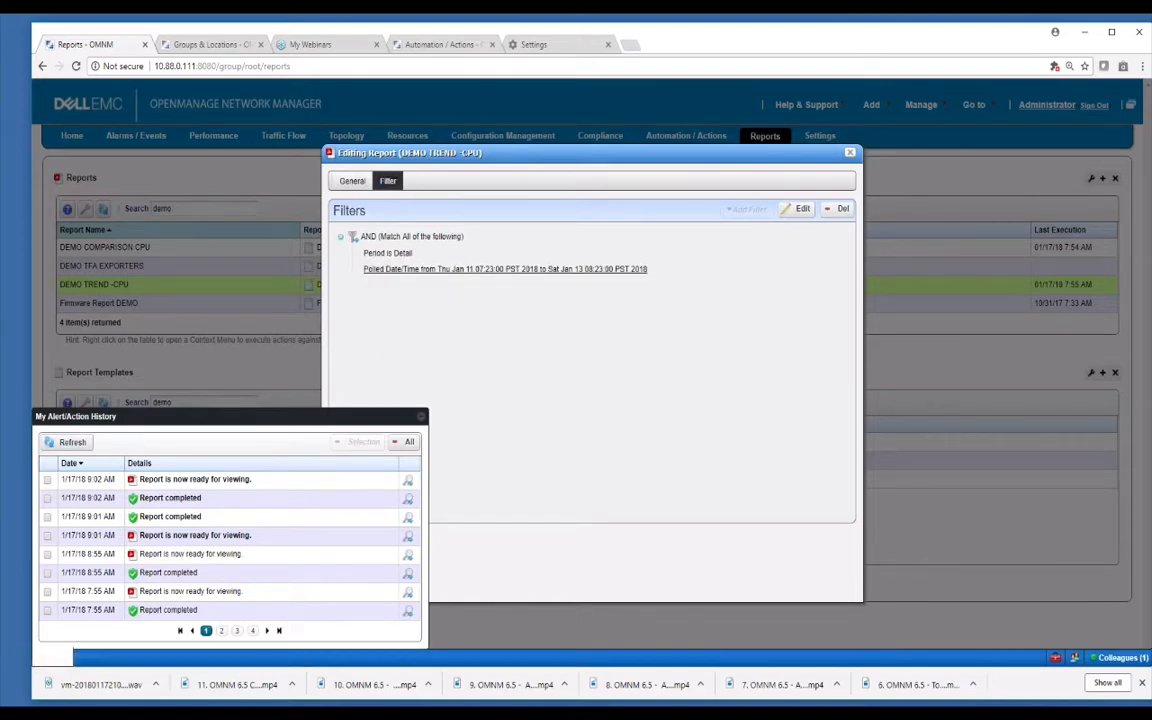
pyautogui.click(802, 209)
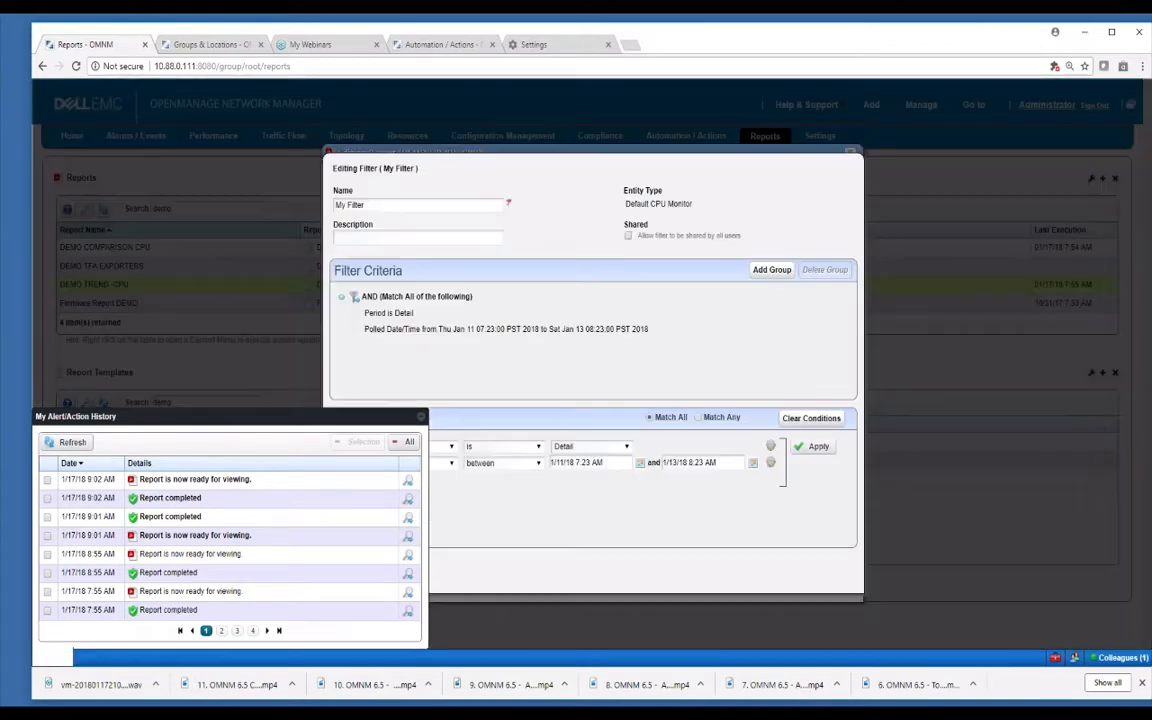
pyautogui.click(421, 417)
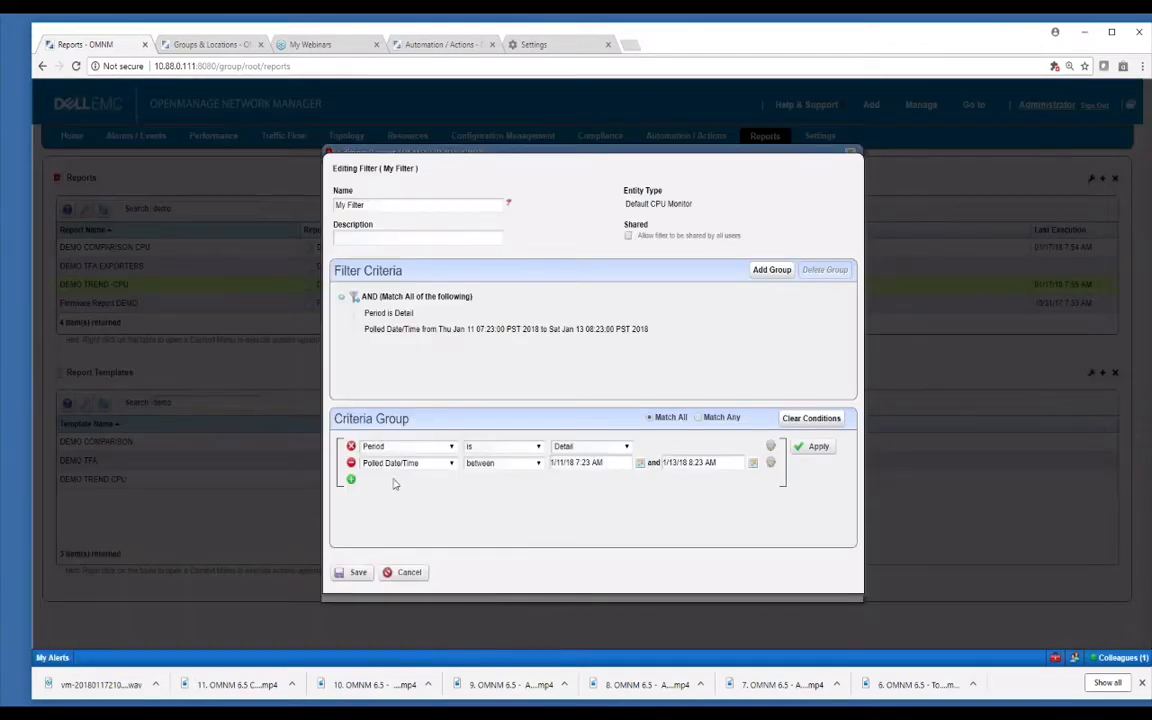
# Add an Equipment 'in' condition to the filter's criteria group.
pyautogui.click(351, 479)
pyautogui.click(418, 481)
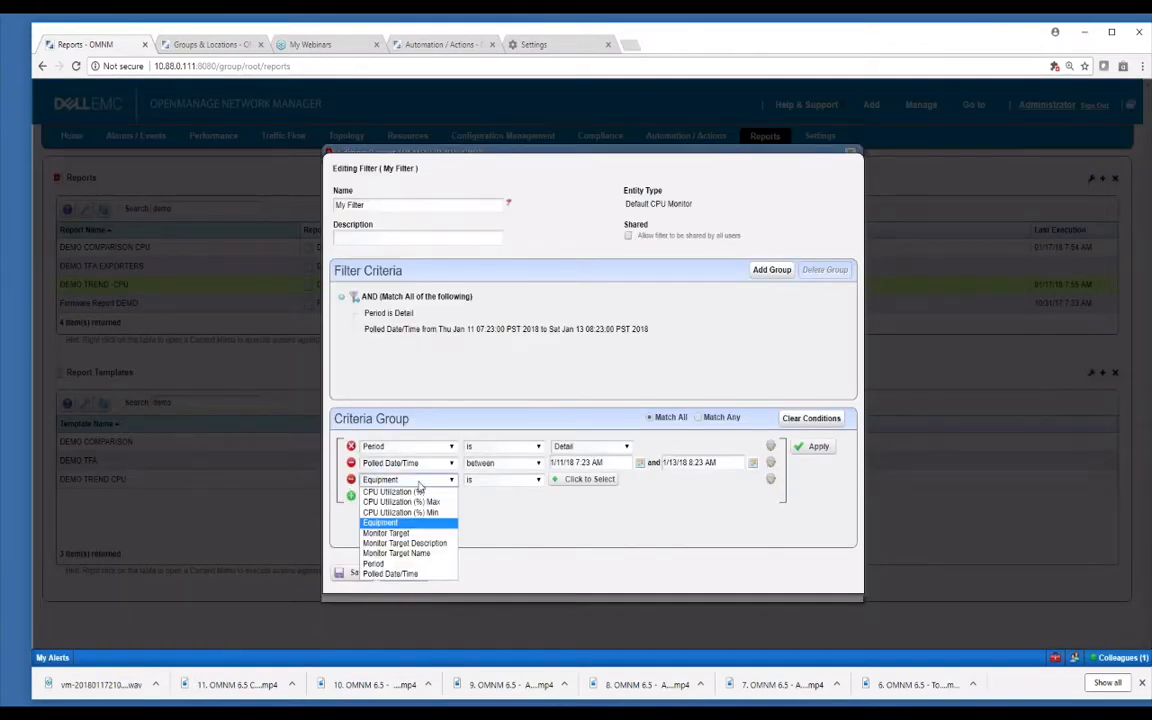
pyautogui.click(430, 523)
pyautogui.click(525, 482)
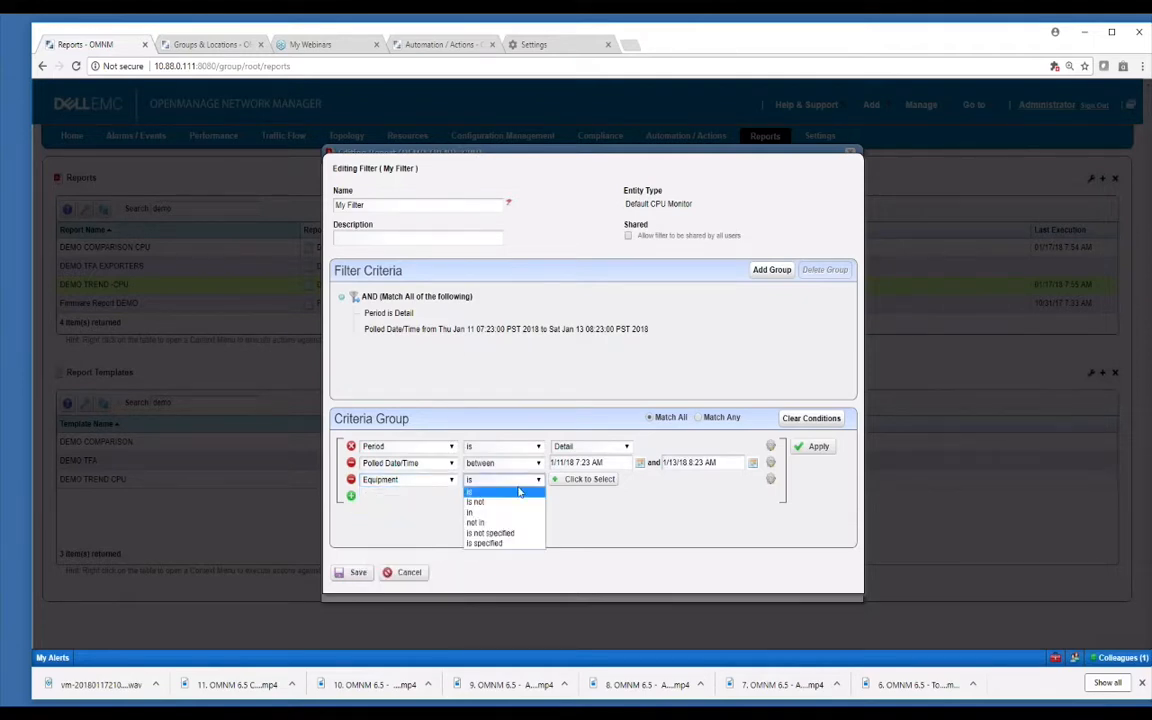
pyautogui.click(504, 513)
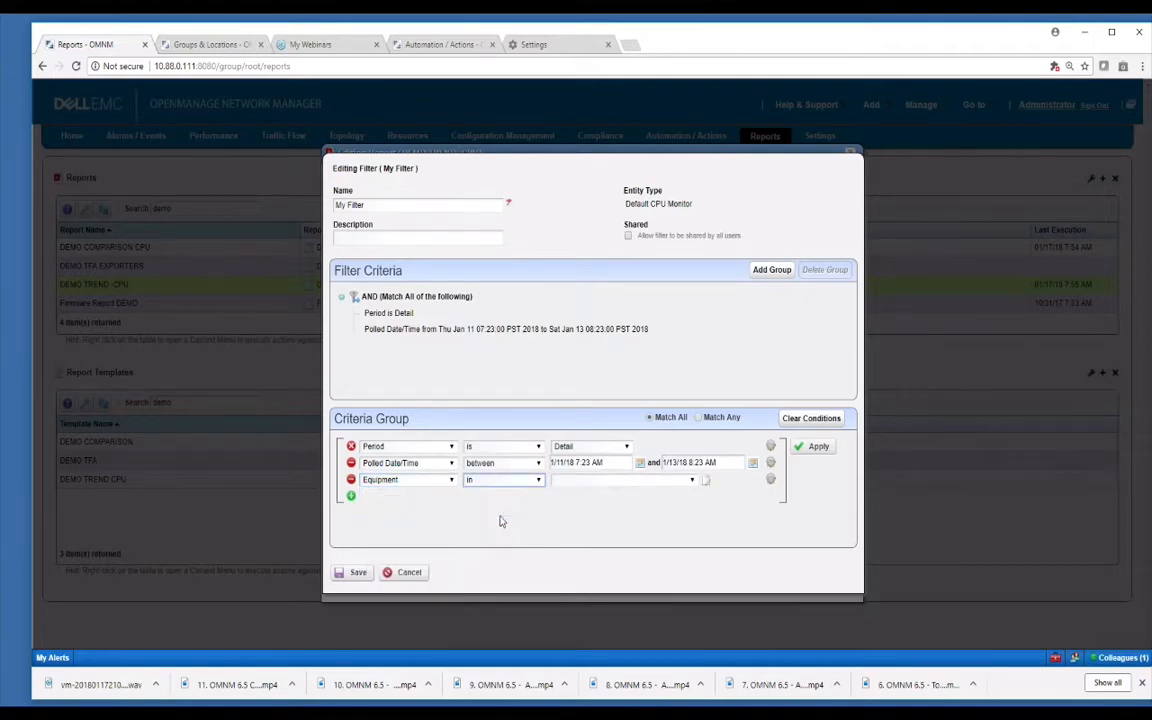
pyautogui.click(706, 482)
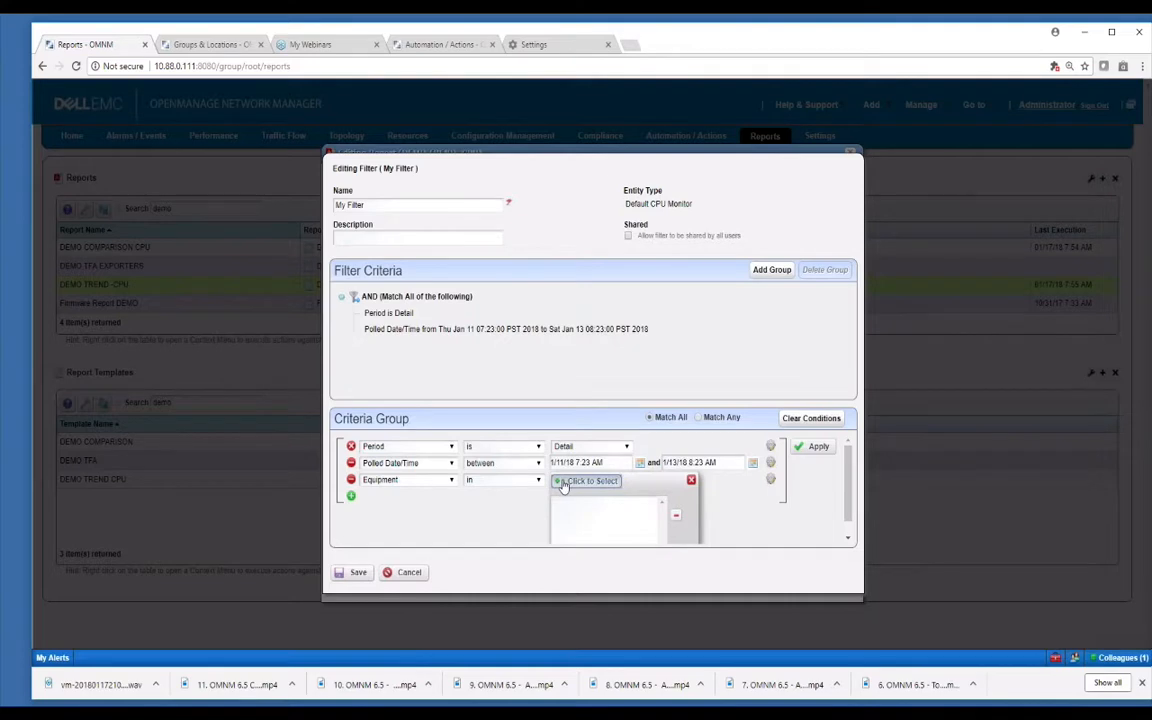
pyautogui.click(563, 483)
# Choose the Dell N4032F, two Cisco routers and Brocade M8428k, then save the filter and report.
pyautogui.click(465, 364)
pyautogui.click(465, 345)
pyautogui.click(465, 383)
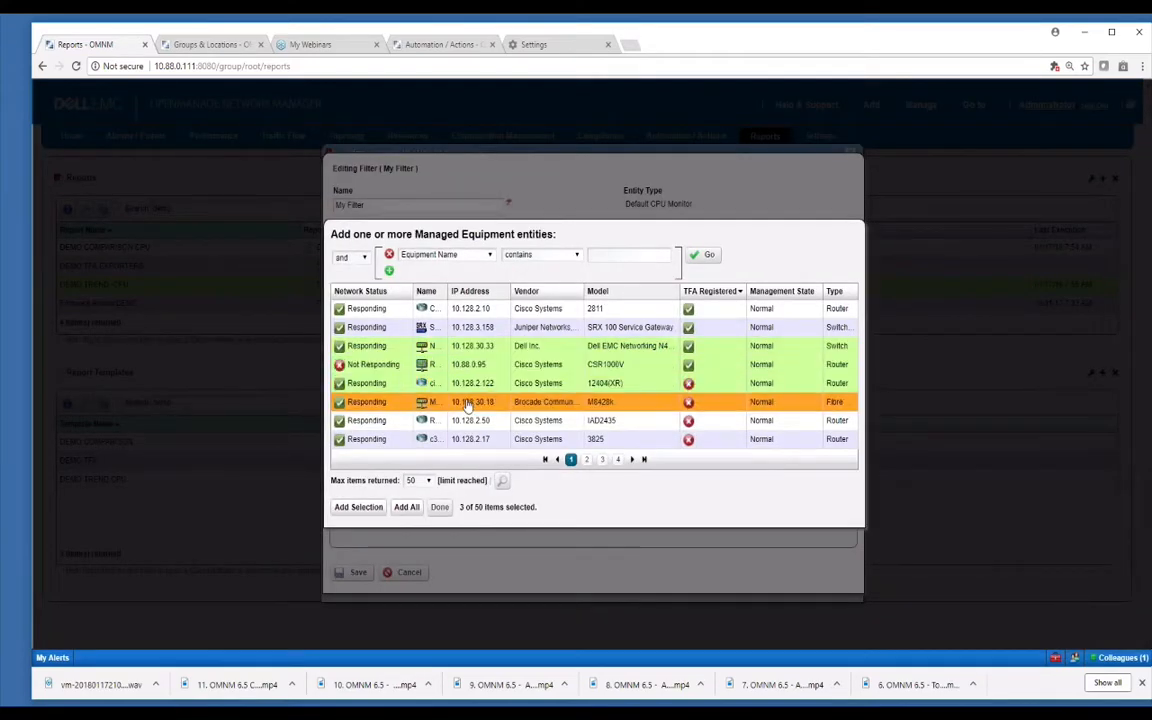
pyautogui.click(467, 402)
pyautogui.click(358, 507)
pyautogui.click(439, 507)
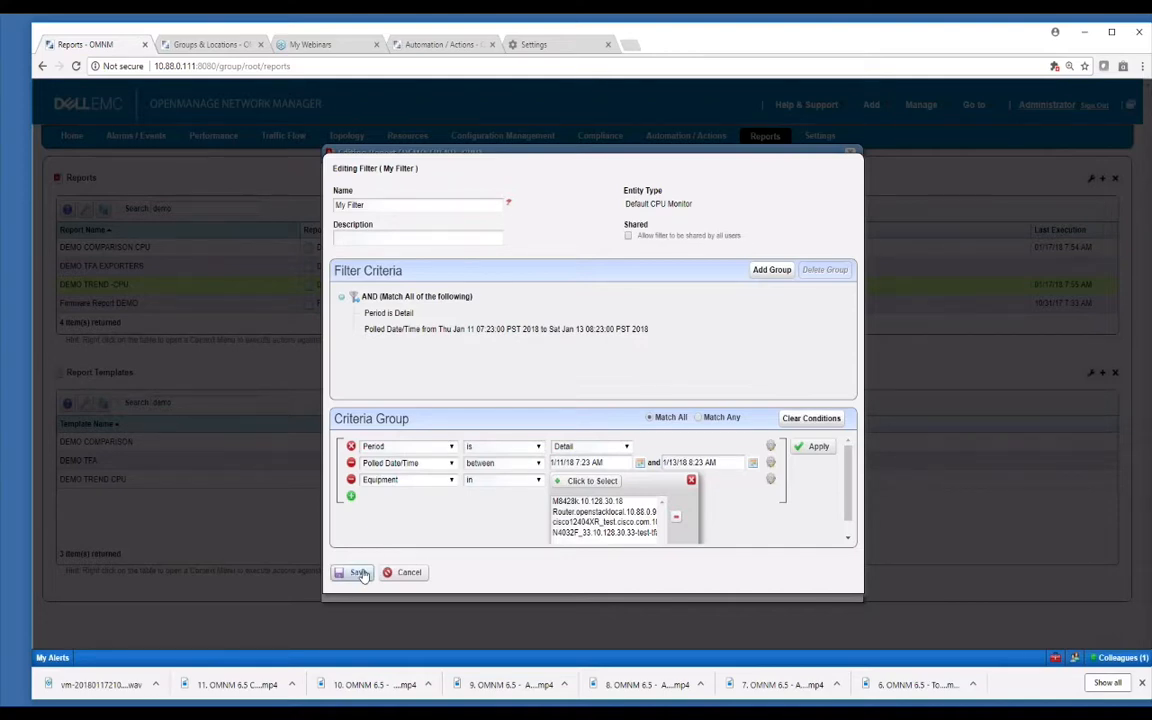
pyautogui.click(357, 572)
pyautogui.click(354, 580)
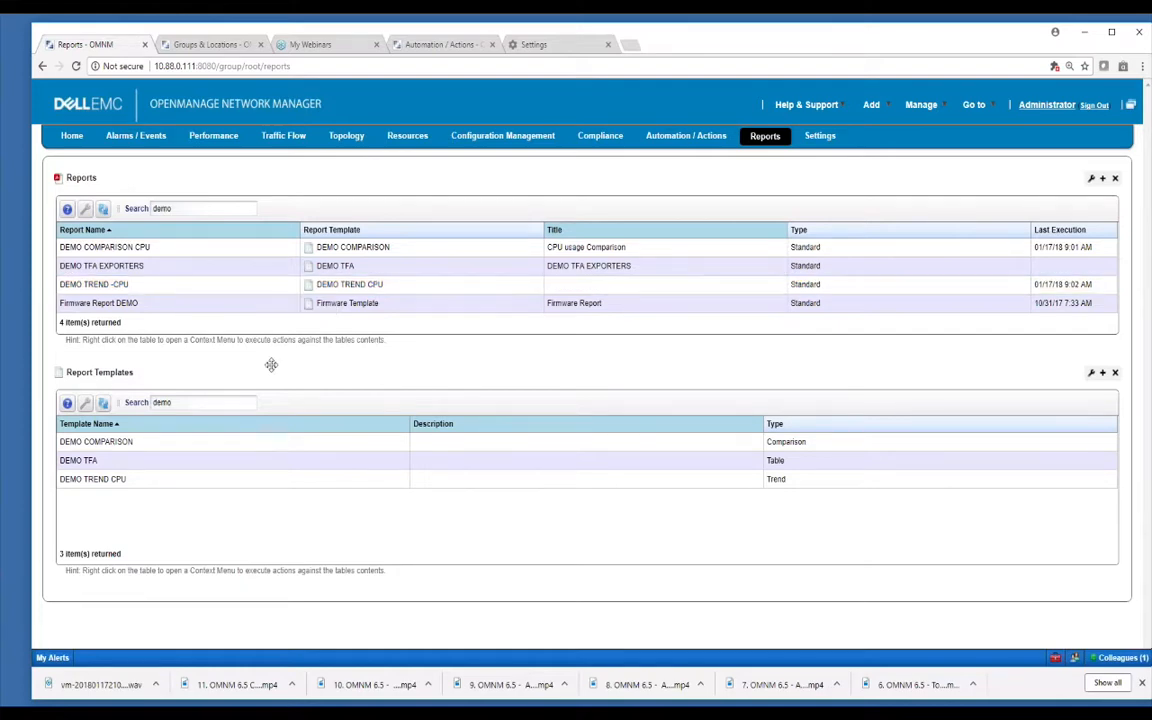
# Open DEMO TFA EXPORTERS details and expand DEMO TFA, Report Group and Report History Group.
pyautogui.rightClick(357, 268)
pyautogui.click(357, 268)
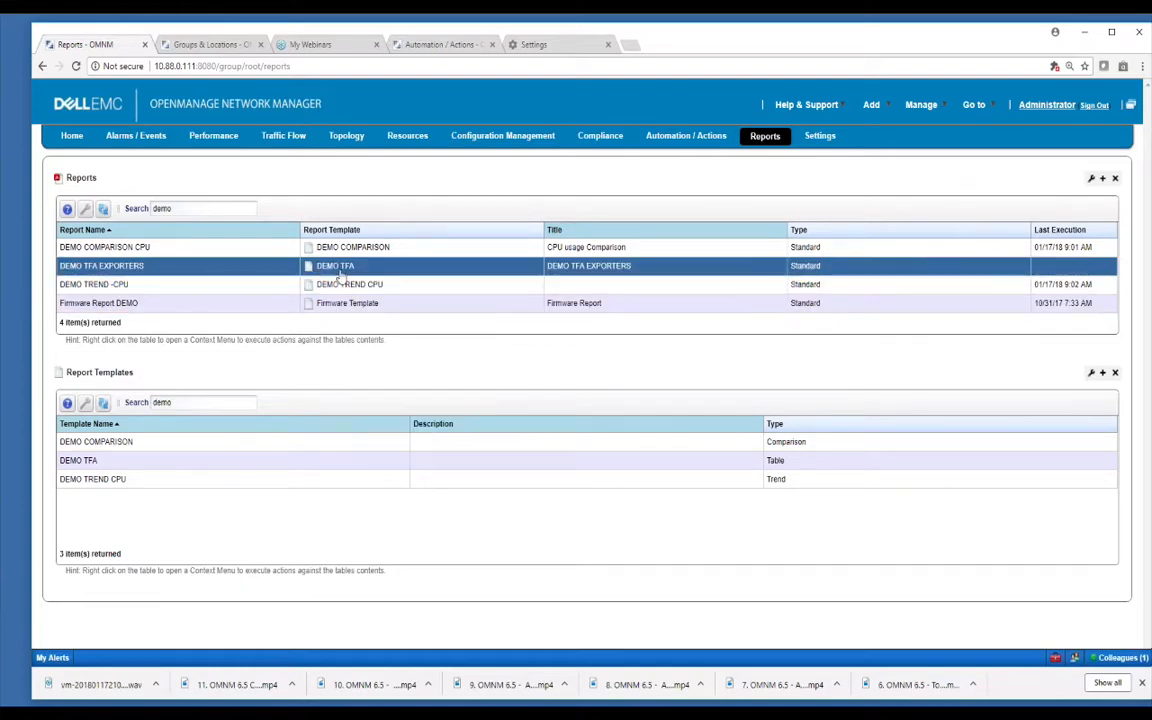
pyautogui.rightClick(359, 270)
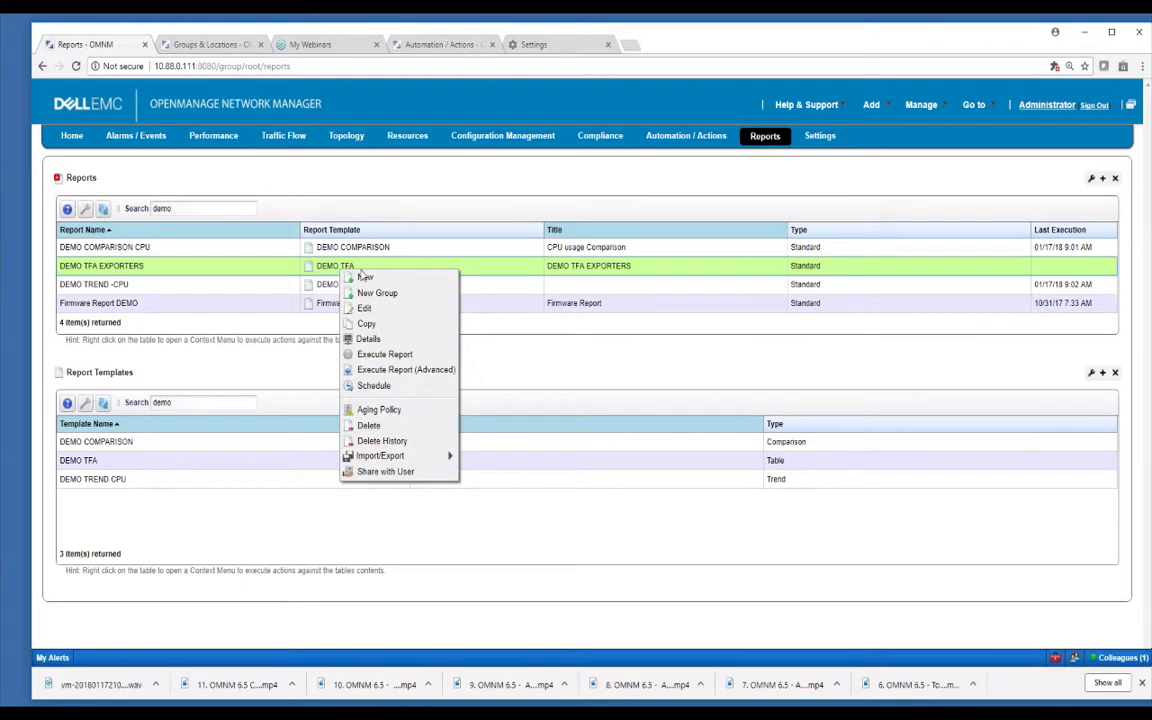
pyautogui.click(398, 344)
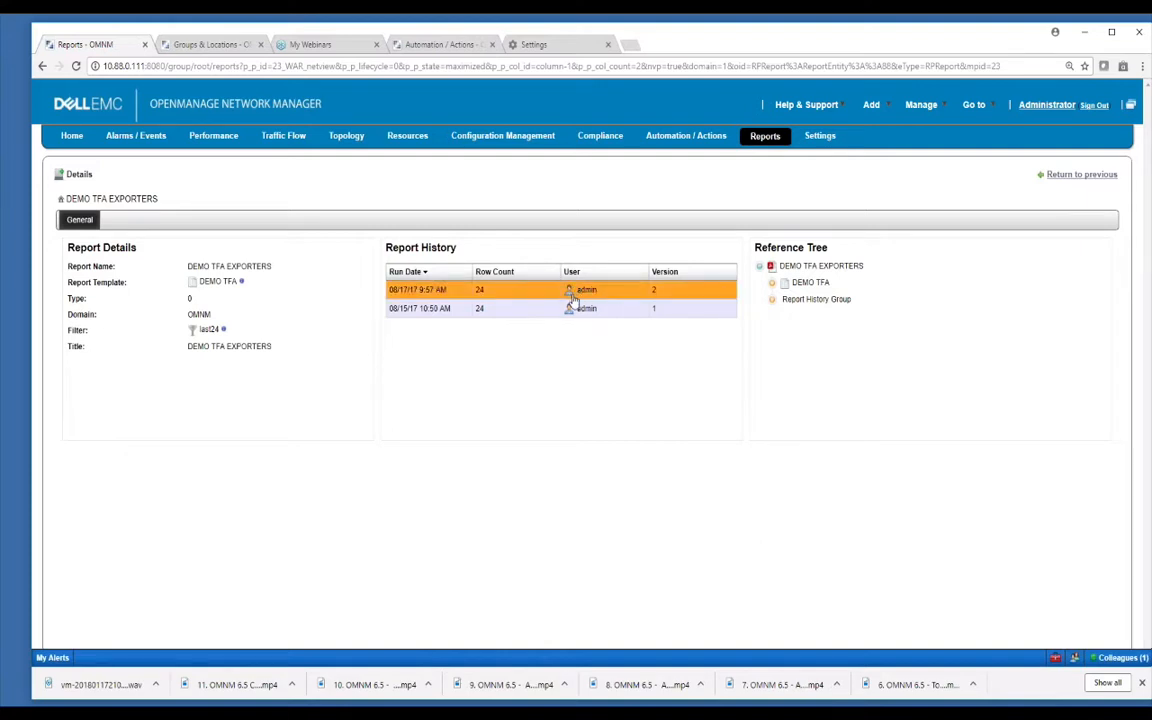
pyautogui.click(772, 283)
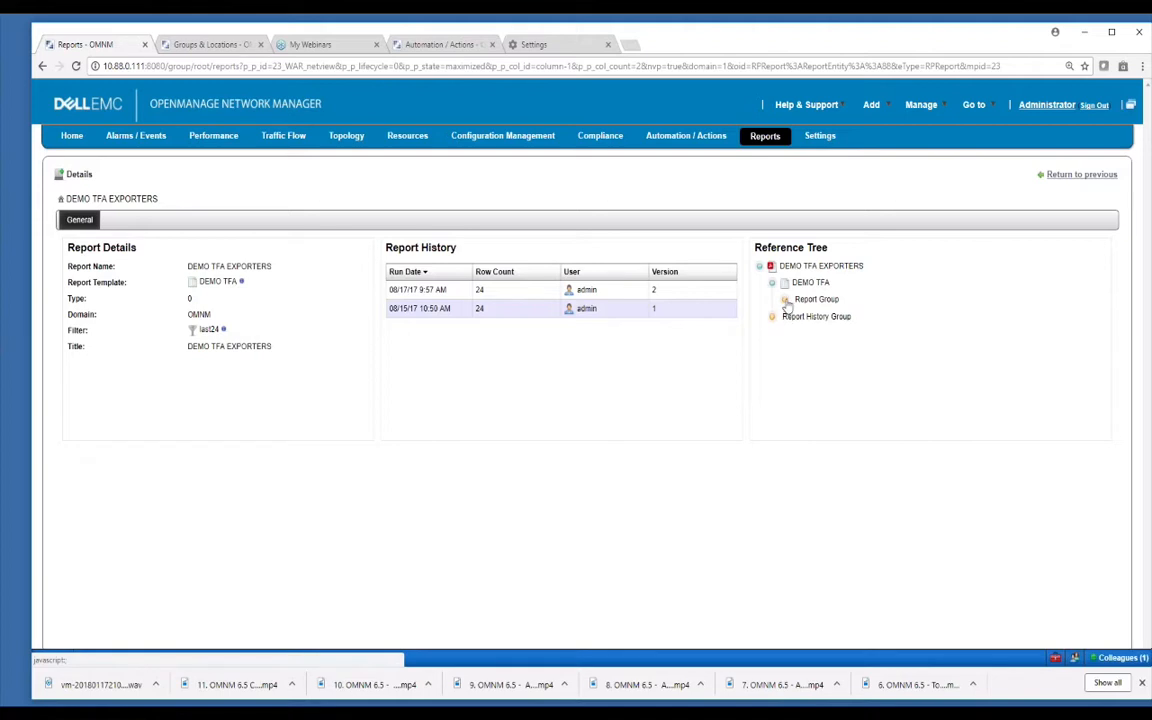
pyautogui.click(785, 299)
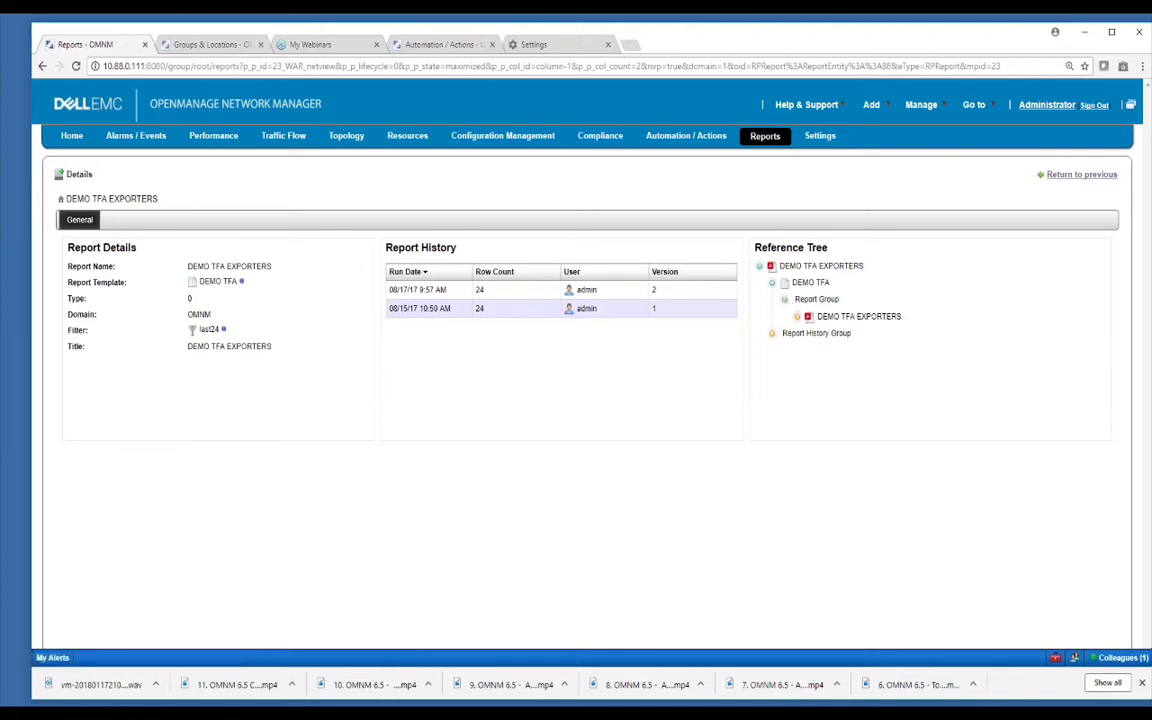
pyautogui.click(772, 333)
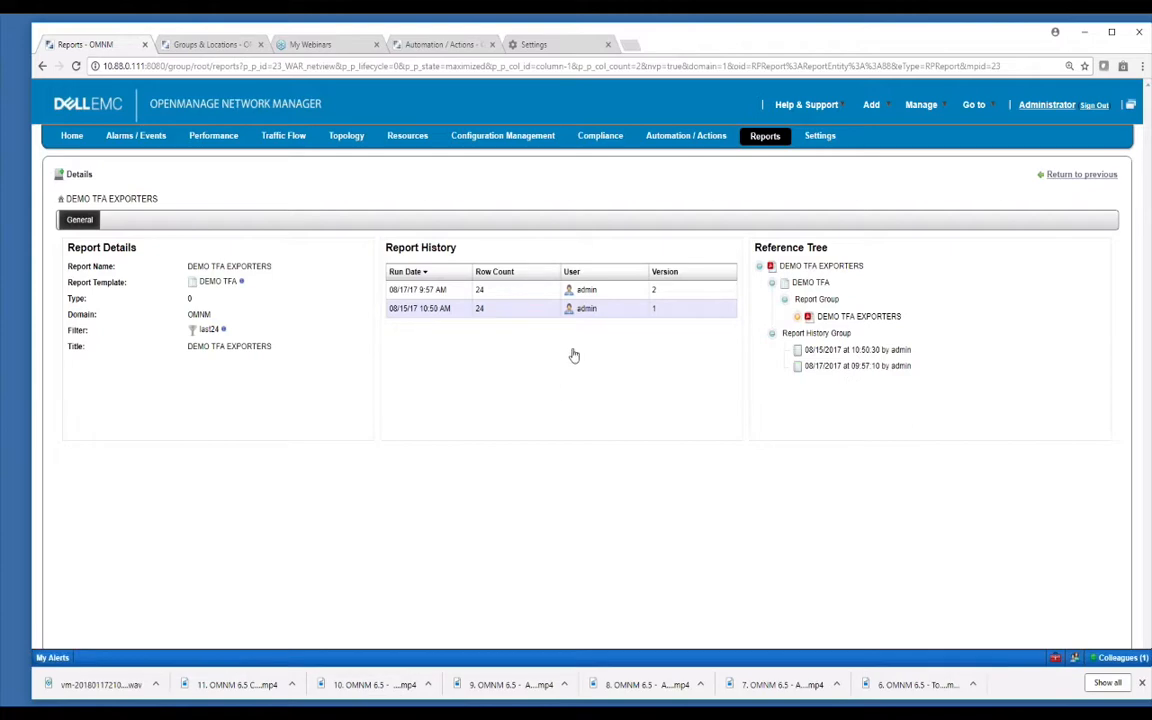
pyautogui.click(1078, 175)
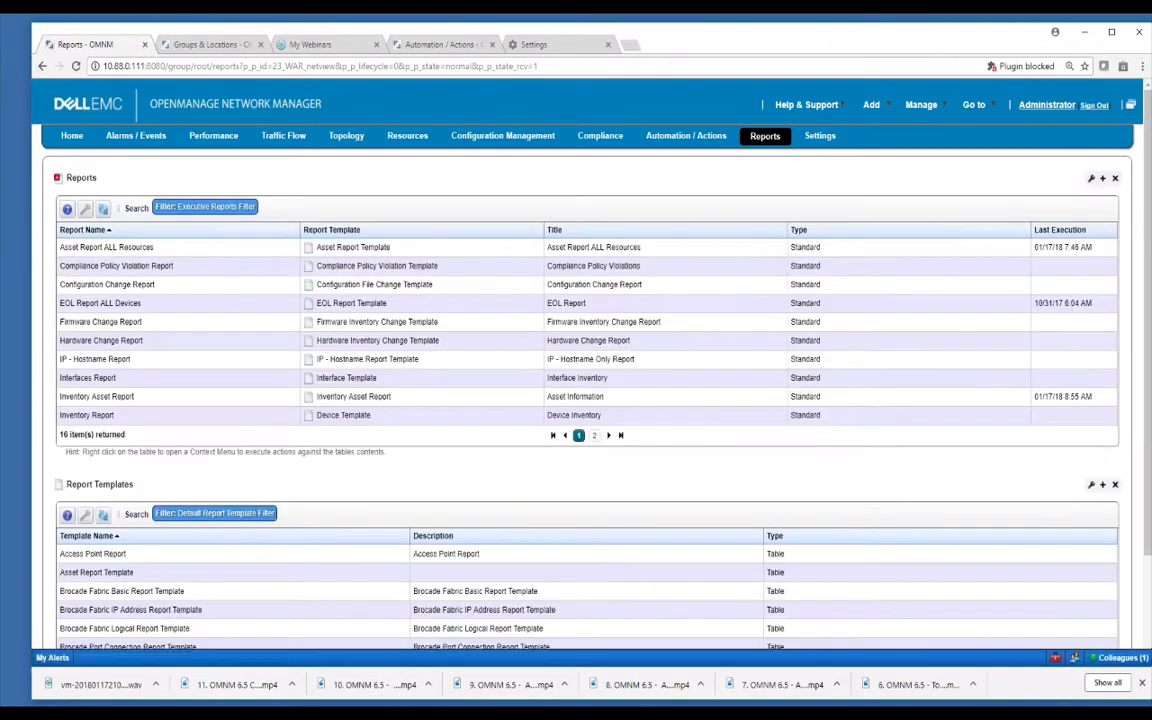
# Edit the InventoryReportDAP aging policy so it no longer applies to all reports.
pyautogui.rightClick(410, 267)
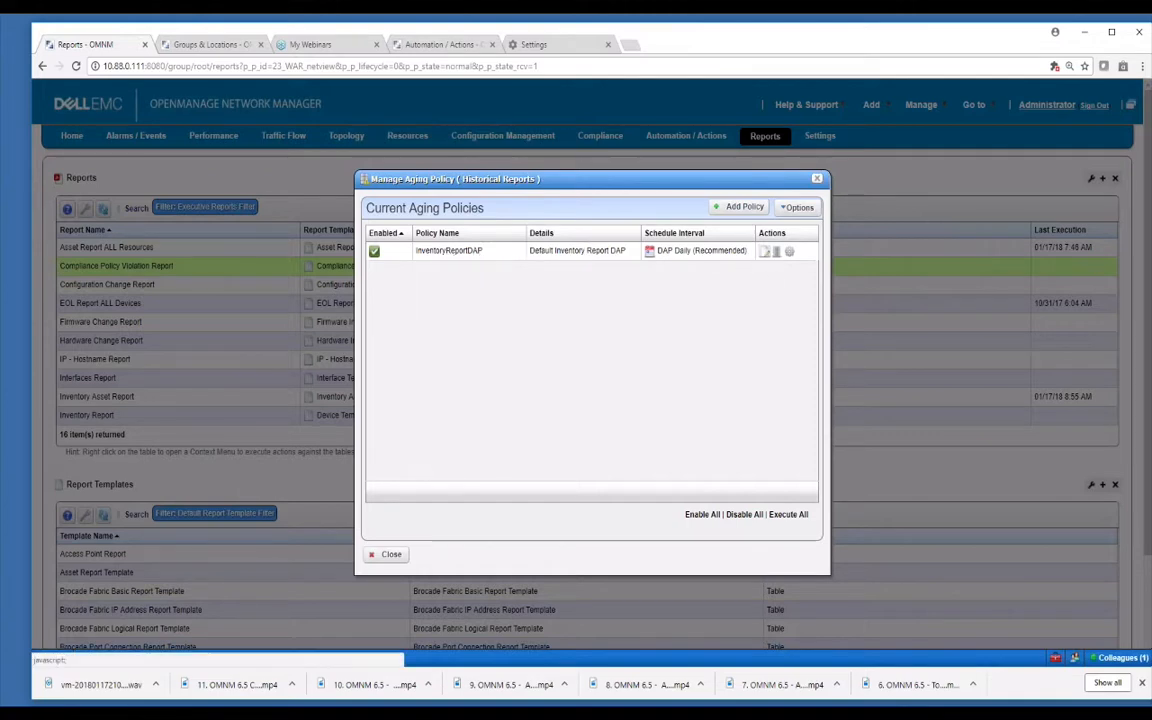
pyautogui.click(765, 251)
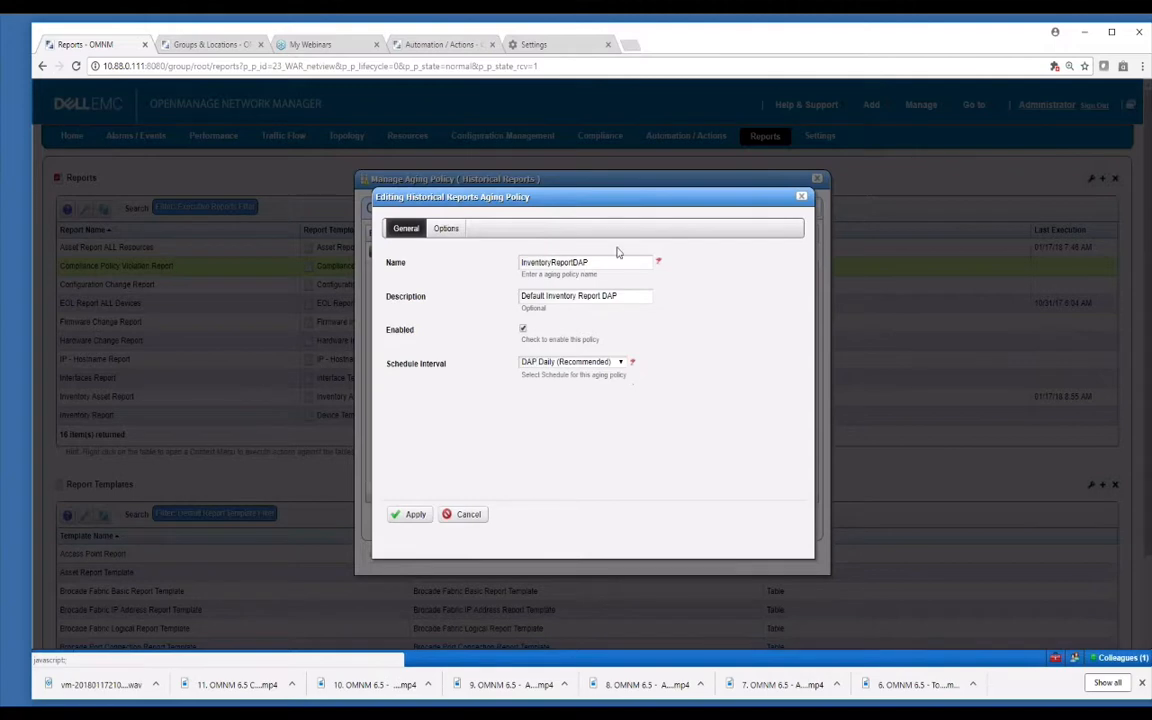
pyautogui.click(446, 228)
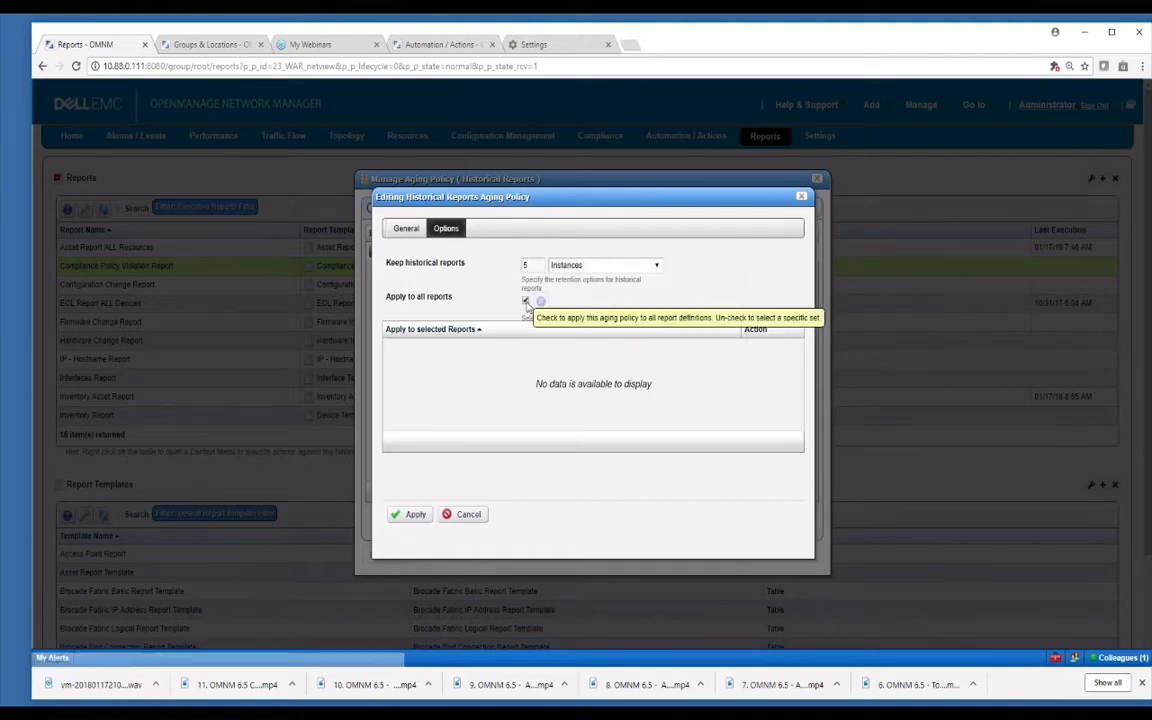
pyautogui.click(525, 300)
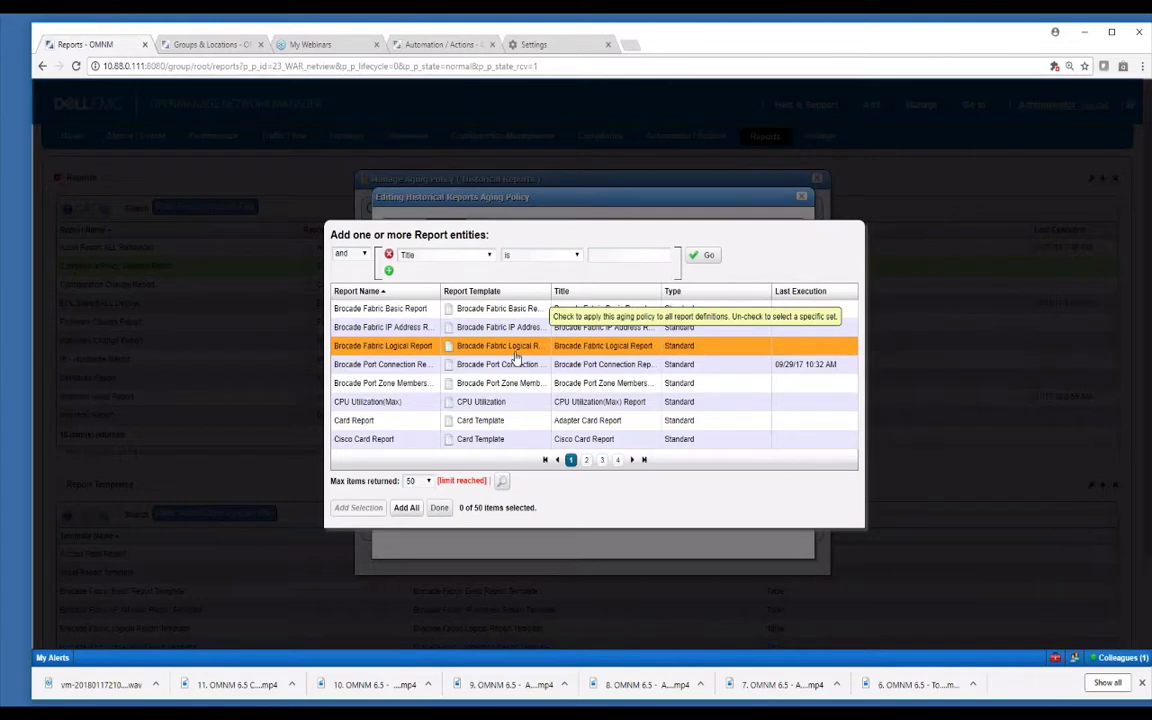
# Limit it to Brocade Fabric Logical, CPU Utilization(Max) and Card reports, keeping 20, and apply.
pyautogui.click(512, 346)
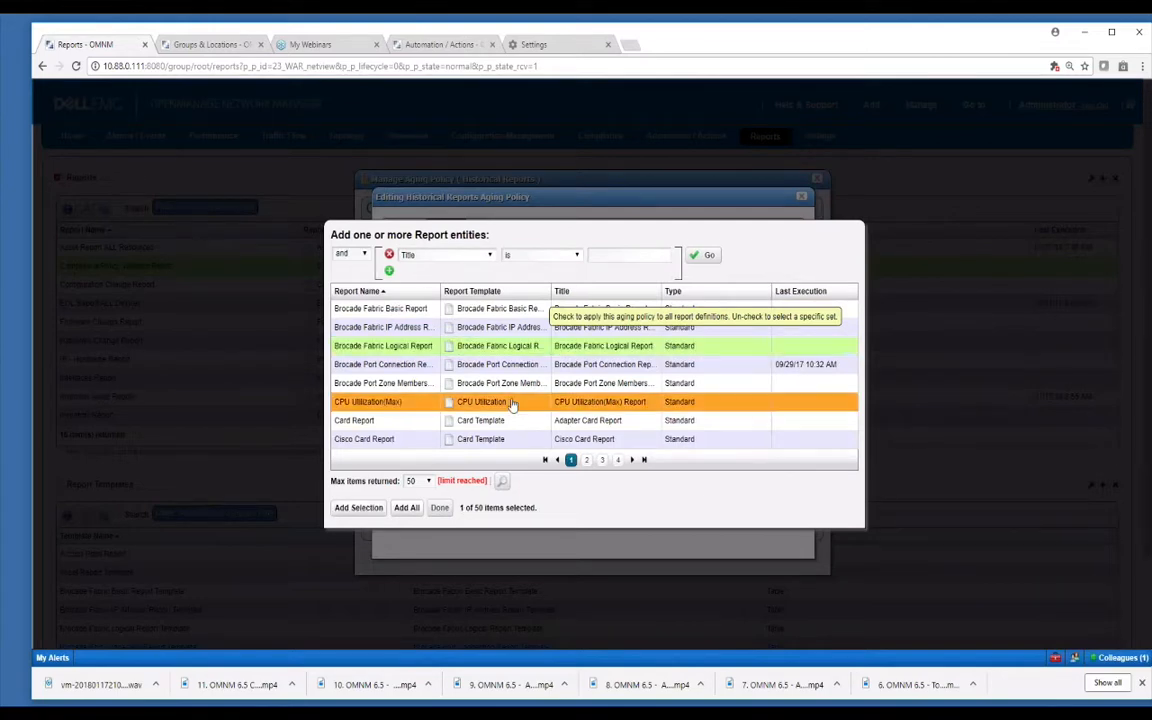
pyautogui.click(510, 402)
pyautogui.click(507, 421)
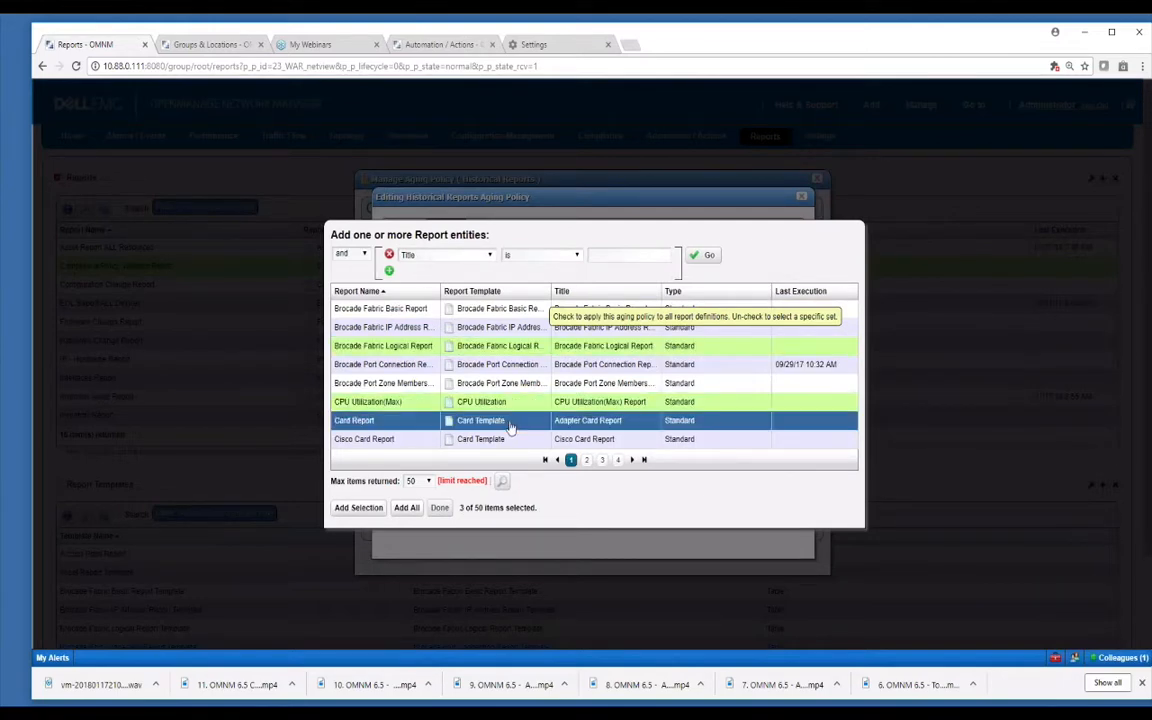
pyautogui.click(383, 508)
pyautogui.click(439, 507)
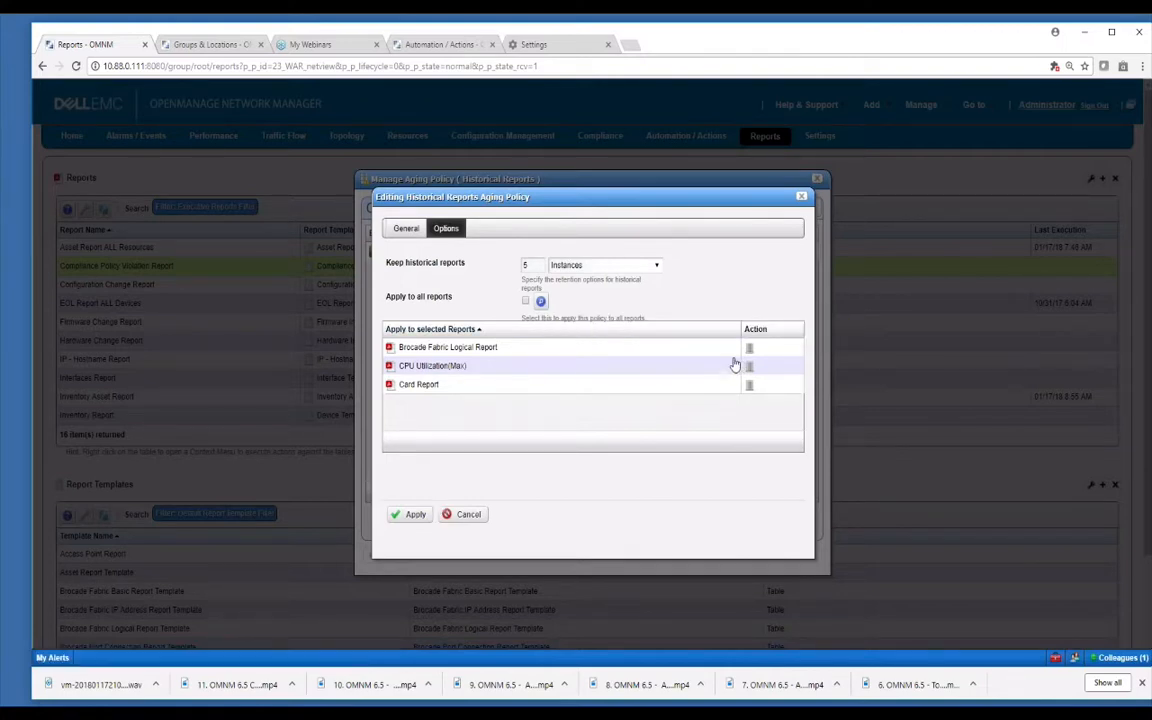
pyautogui.click(525, 265)
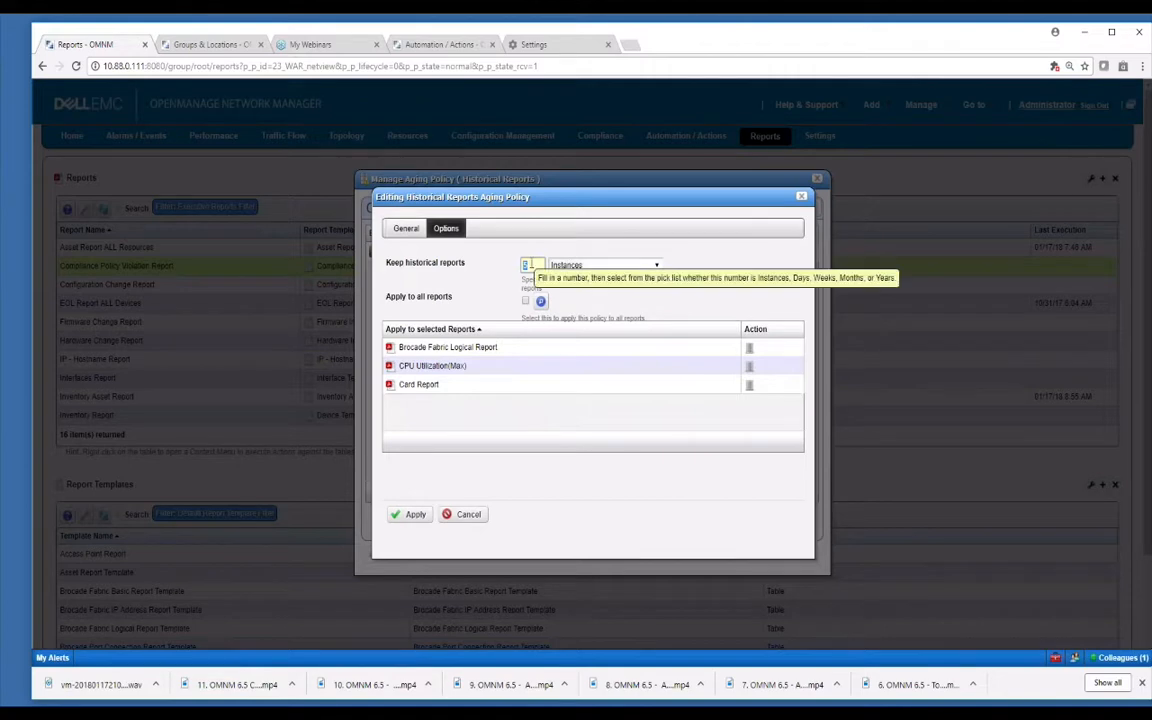
pyautogui.write('20')
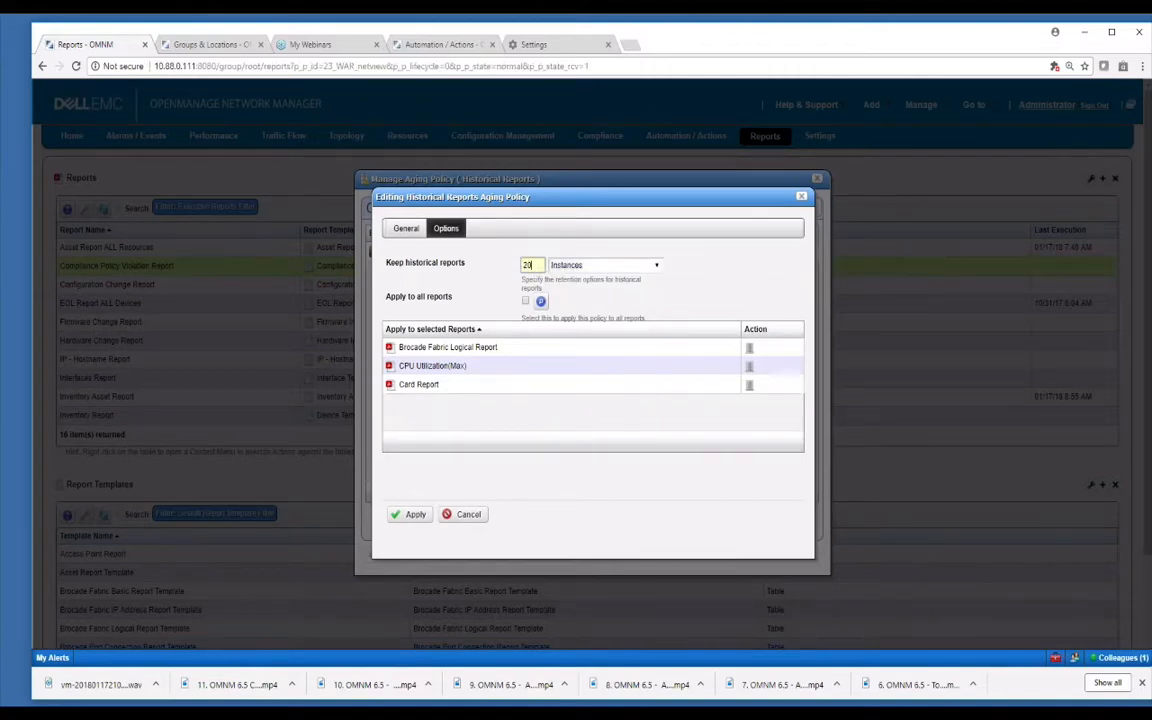
pyautogui.click(410, 514)
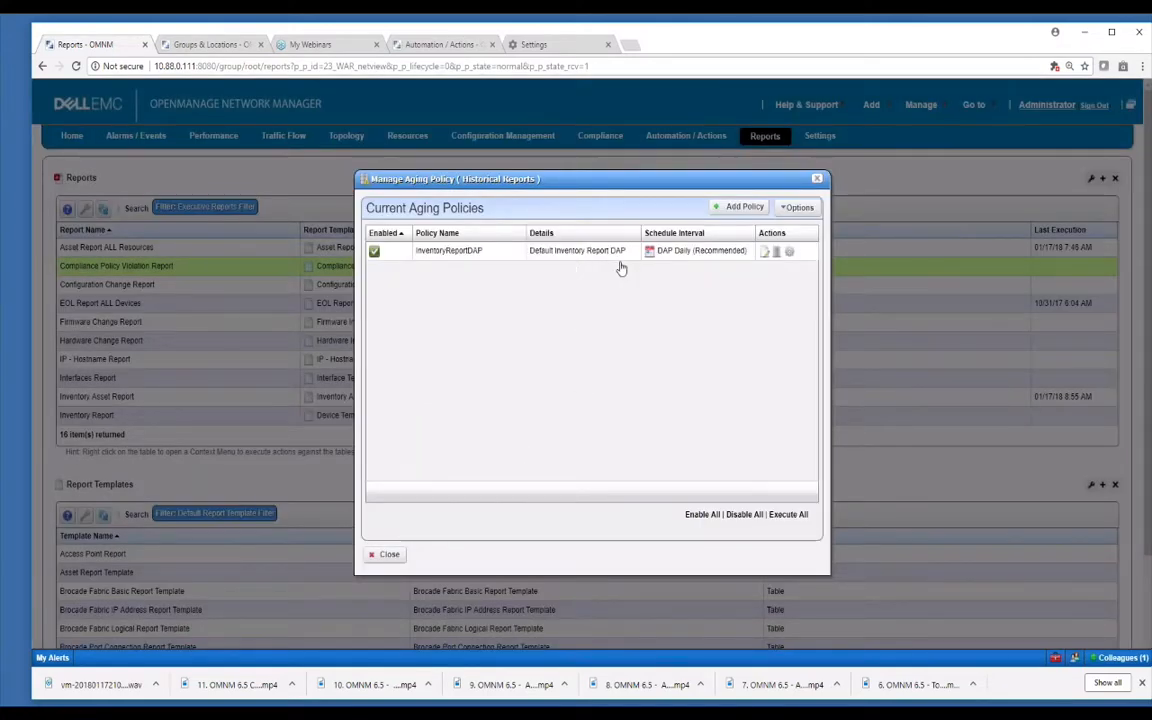
# Add a new DAP Weekly aging policy named test, not applied to all reports.
pyautogui.click(740, 206)
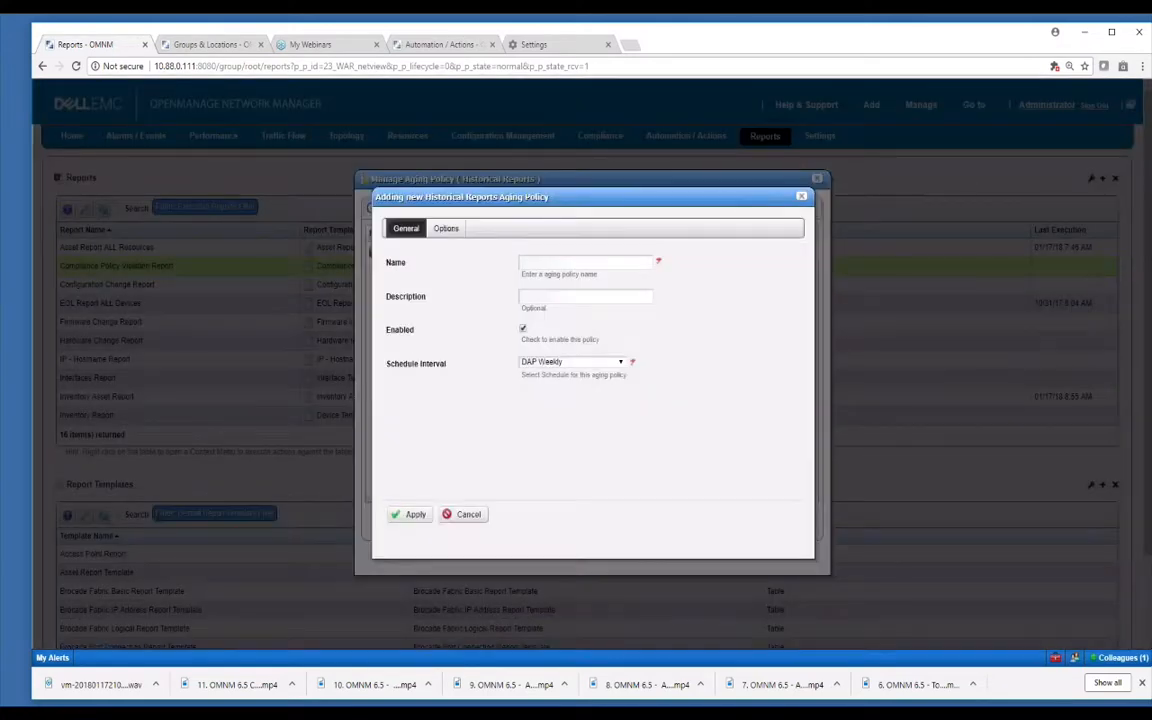
pyautogui.click(610, 262)
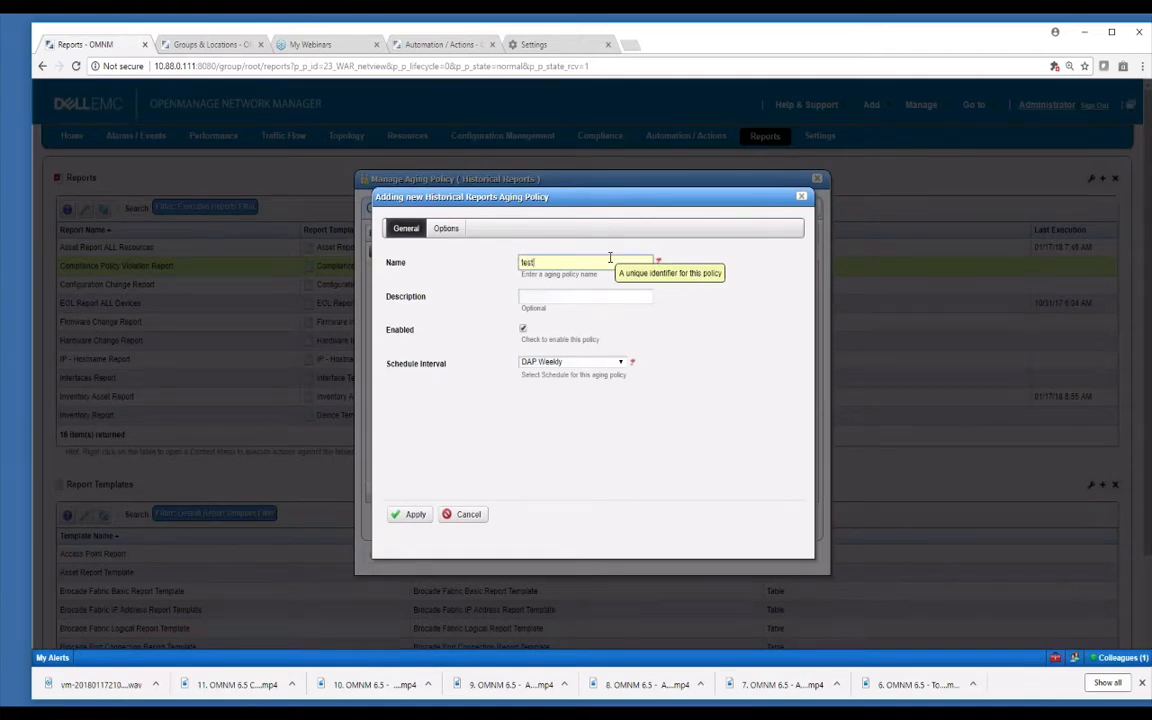
pyautogui.click(576, 362)
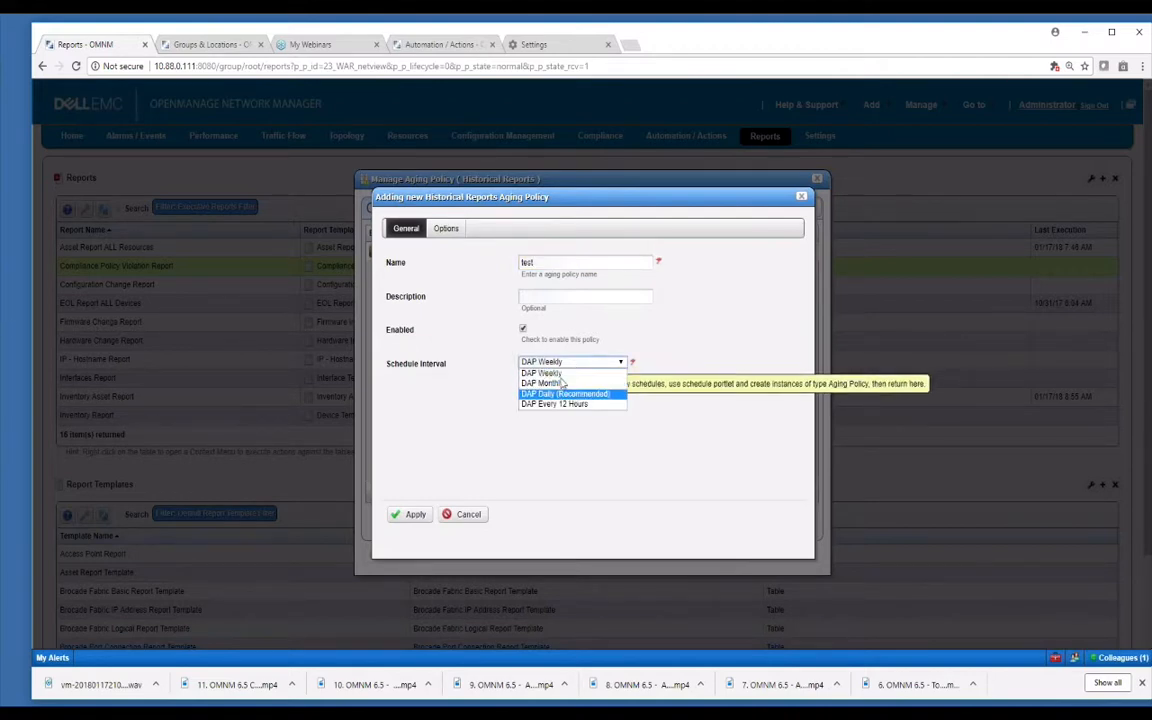
pyautogui.click(446, 228)
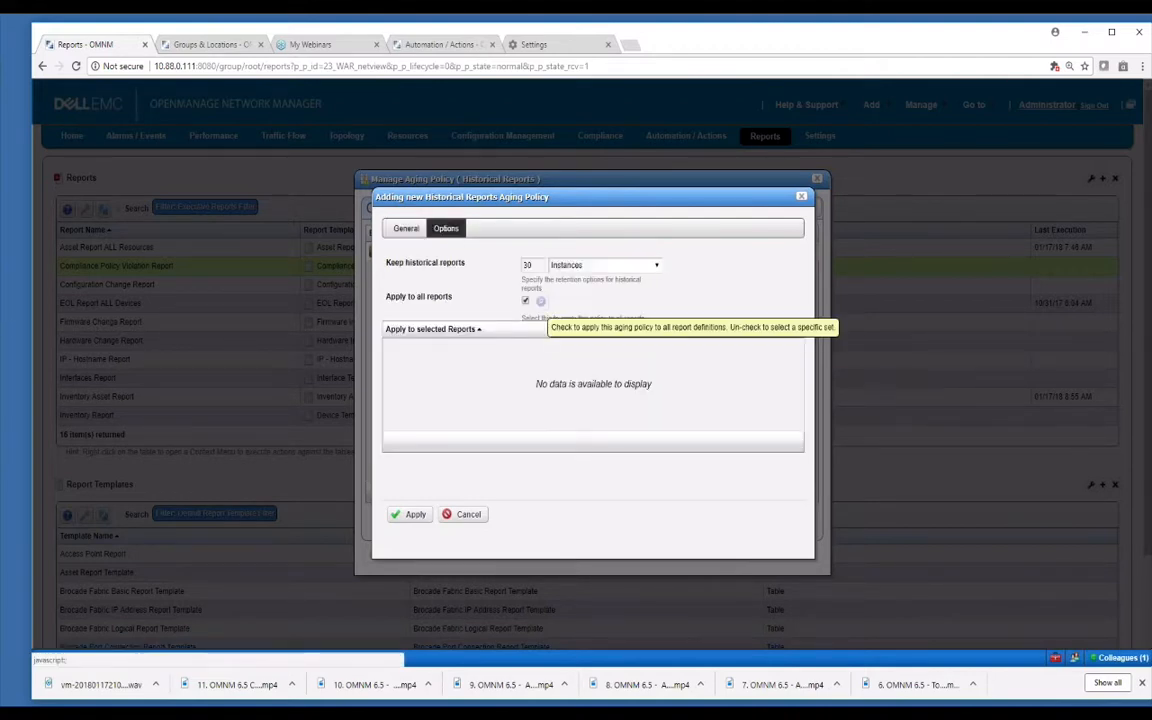
pyautogui.click(526, 301)
# Limit the test policy to CPU Utilization(Max) and Card Report, save it, and close the manager.
pyautogui.click(541, 302)
pyautogui.click(543, 367)
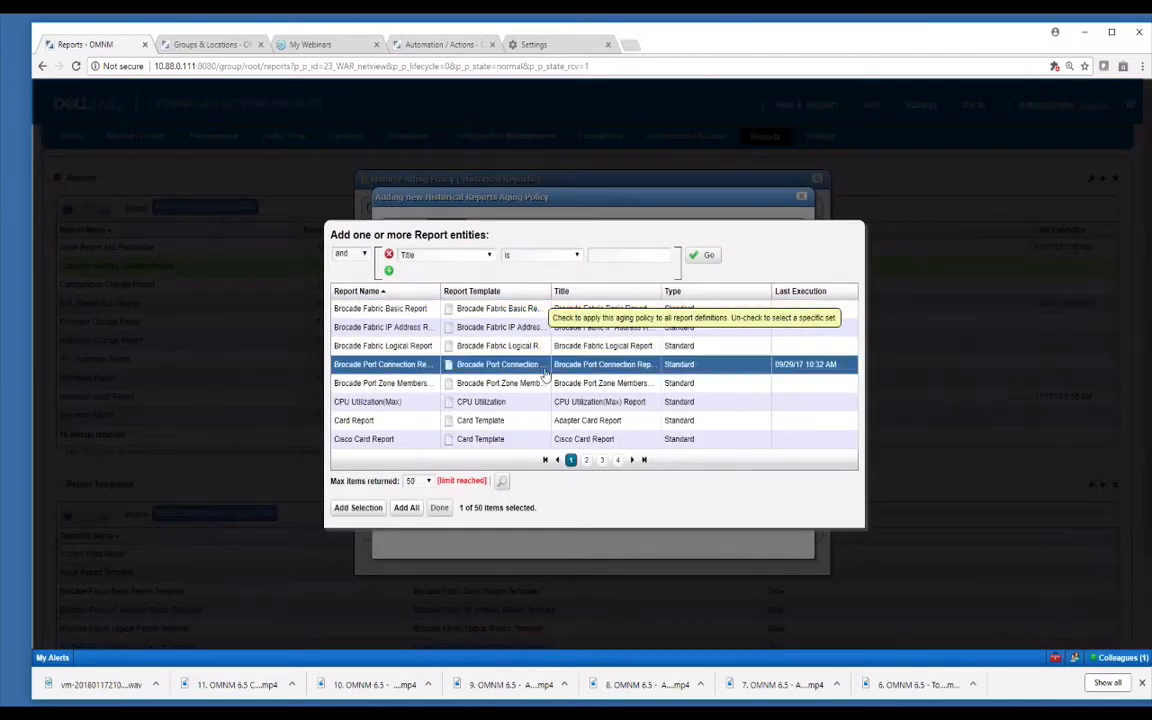
pyautogui.click(542, 384)
pyautogui.click(539, 403)
pyautogui.click(536, 420)
pyautogui.click(358, 507)
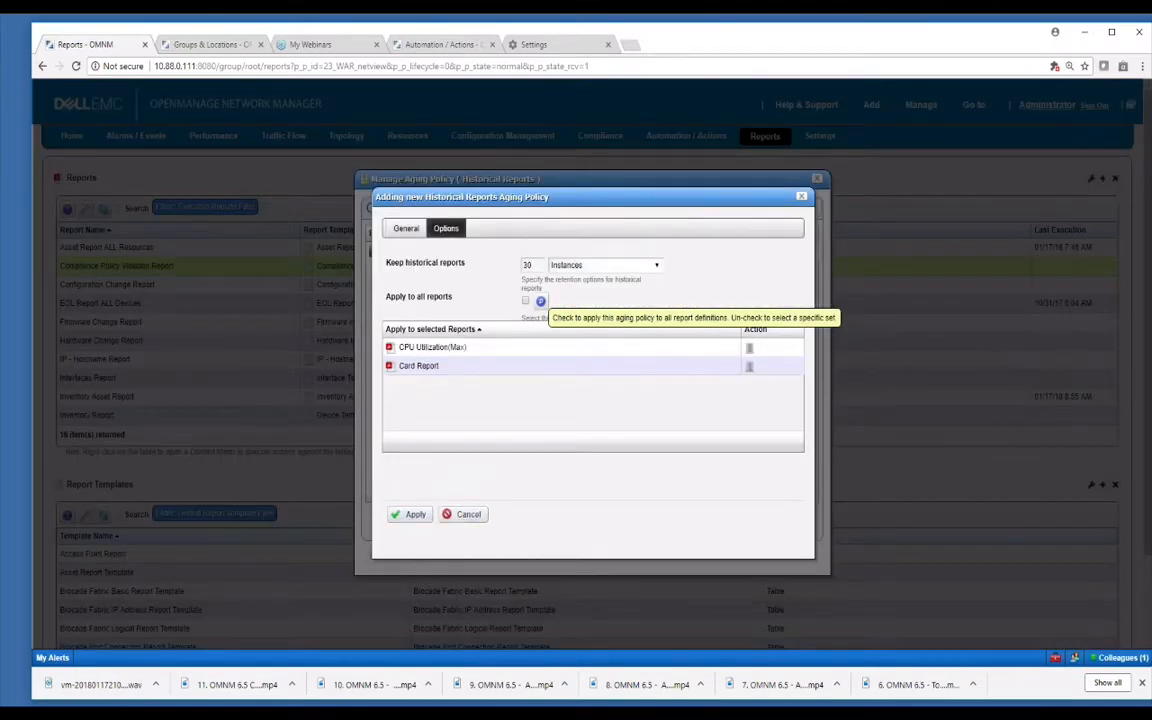
pyautogui.click(410, 515)
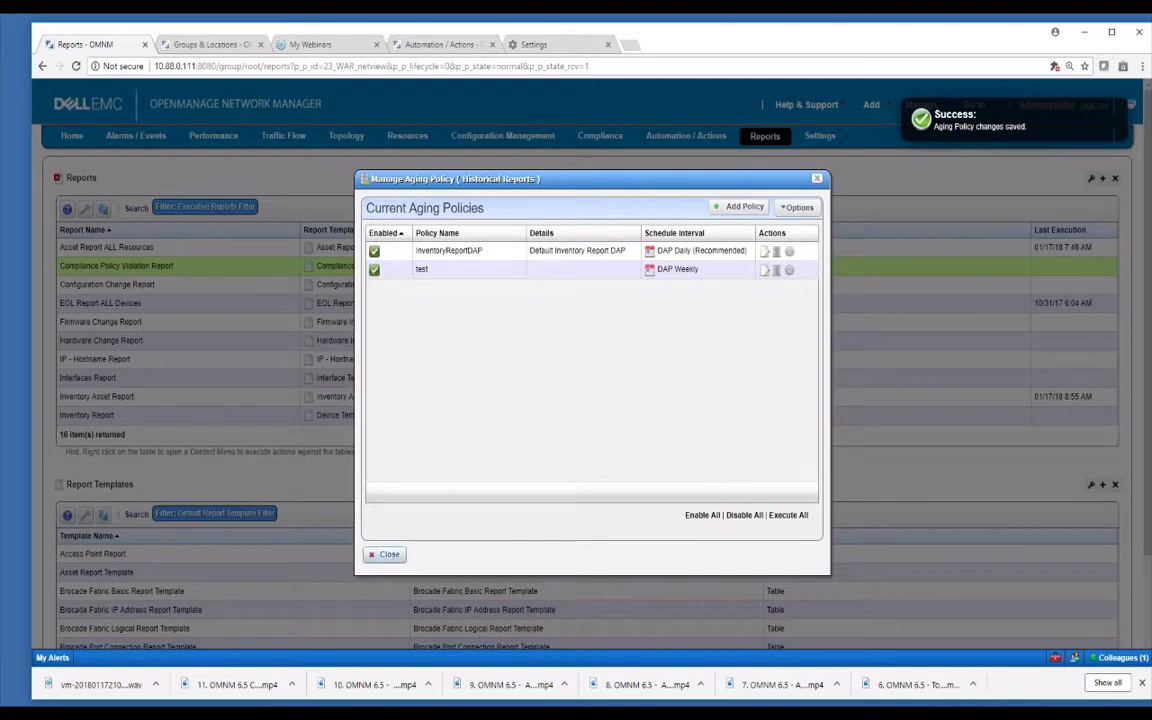
pyautogui.click(384, 554)
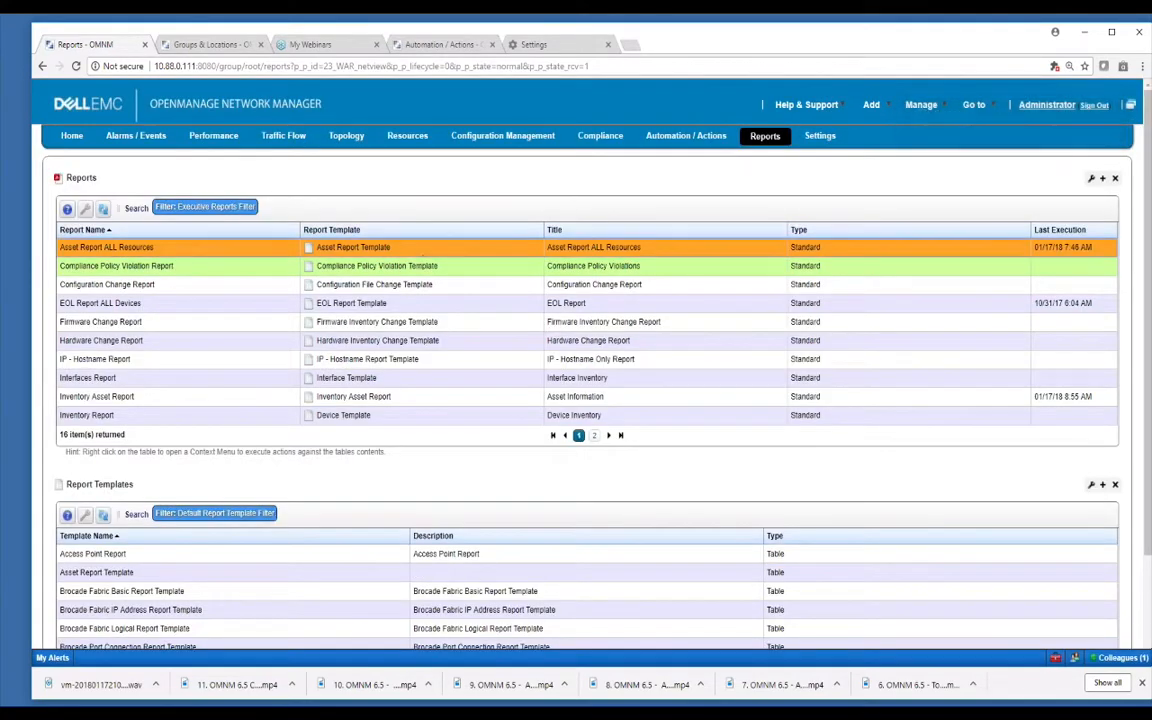
# Switch the Reports list to the Default Report Filter, showing all 97 reports.
pyautogui.rightClick(424, 256)
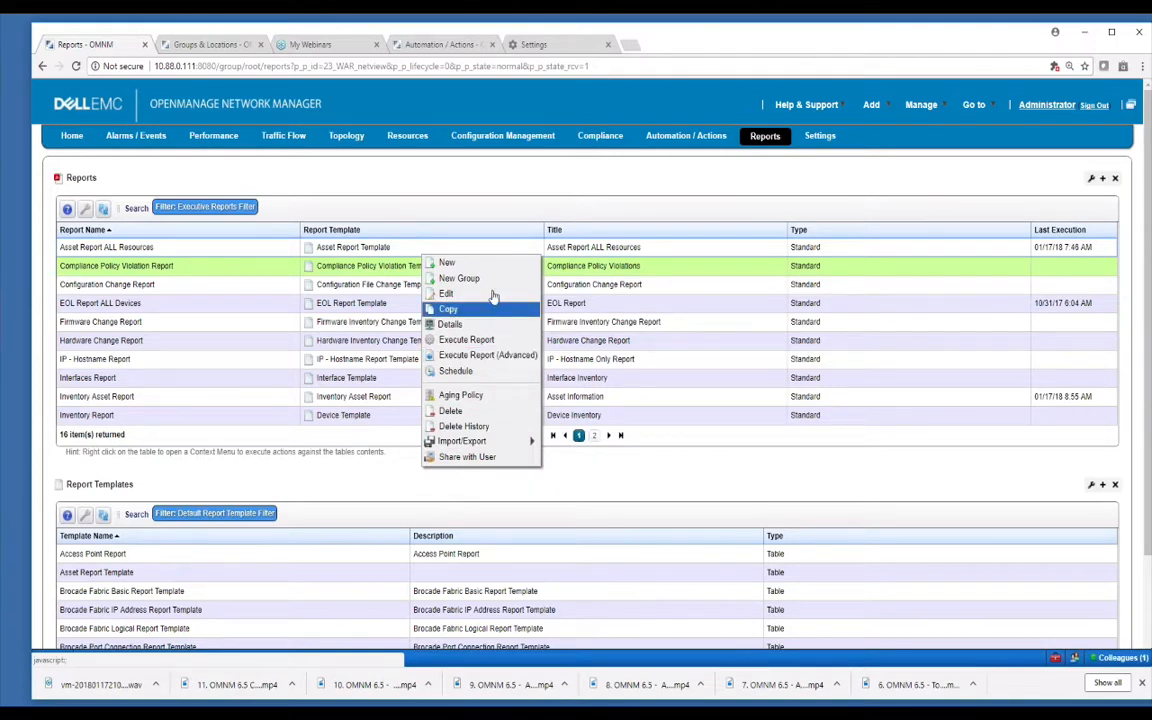
pyautogui.click(995, 229)
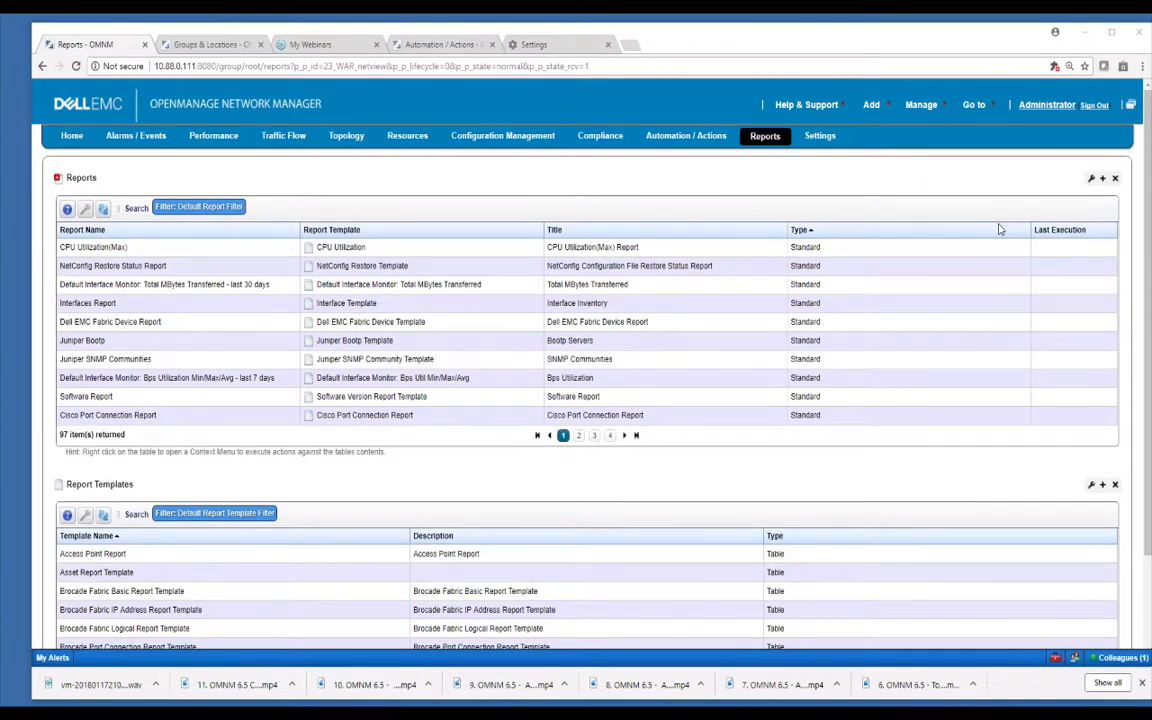
# Sort the reports by Type descending so mygroup and Admin appear first.
pyautogui.rightClick(346, 267)
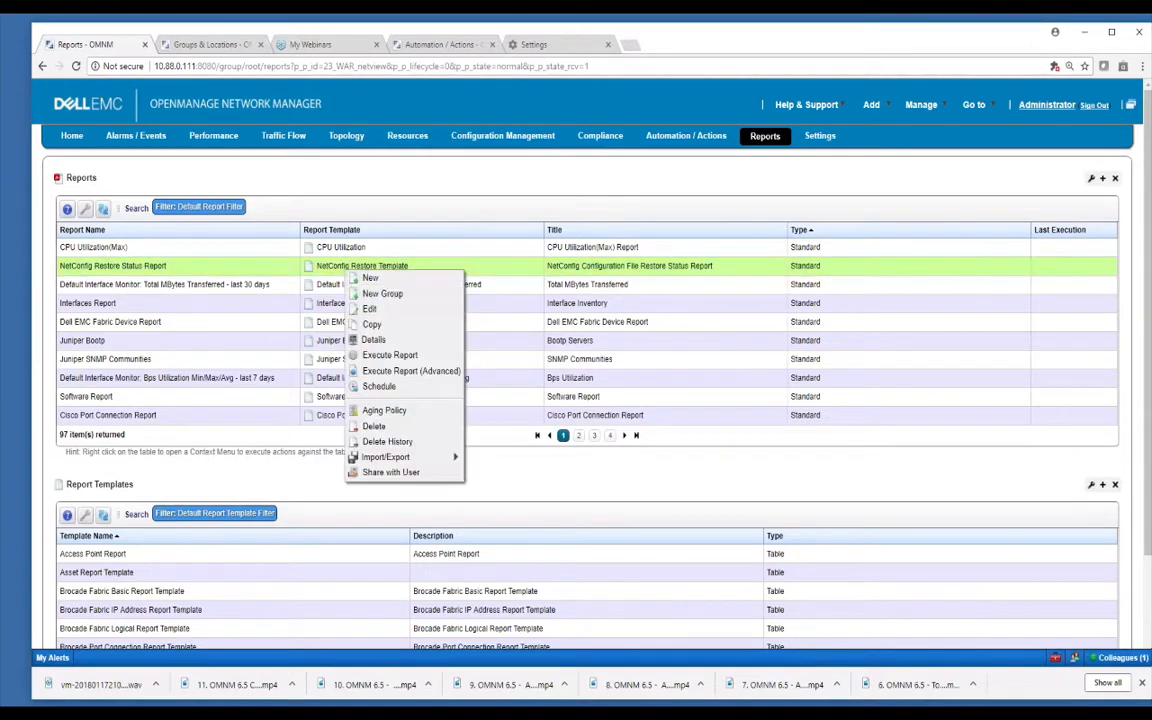
pyautogui.click(384, 276)
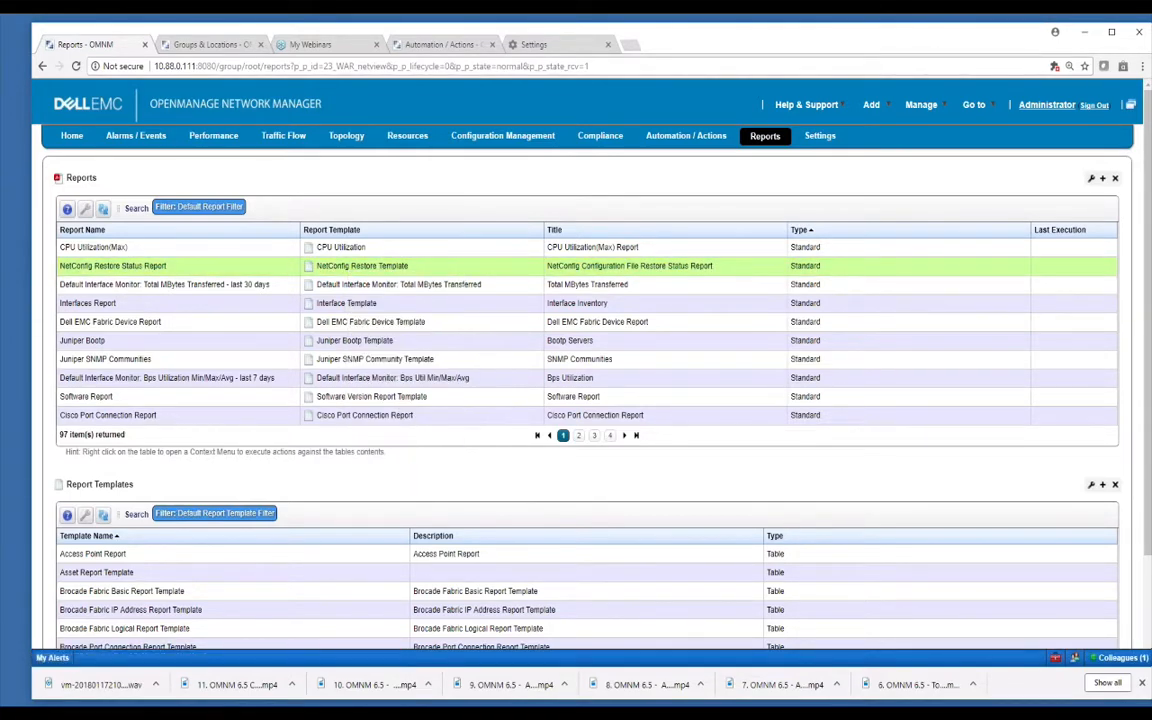
pyautogui.click(812, 231)
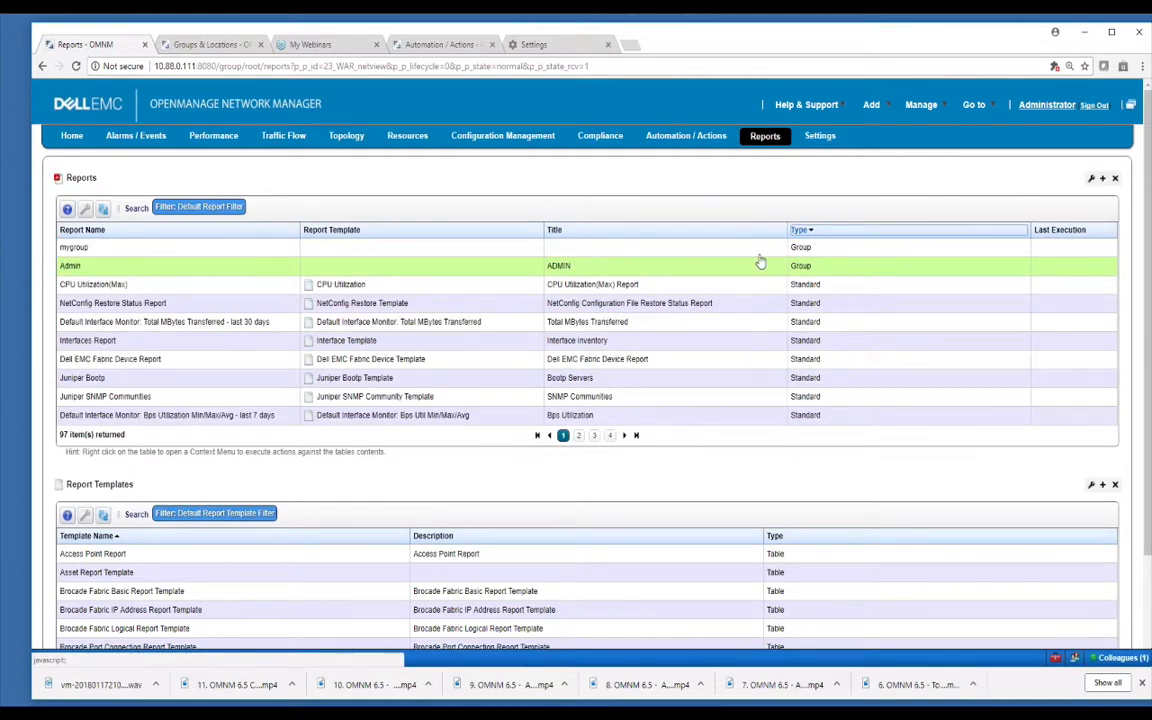
# Review the Admin report group's member reports and close it without saving.
pyautogui.click(277, 268)
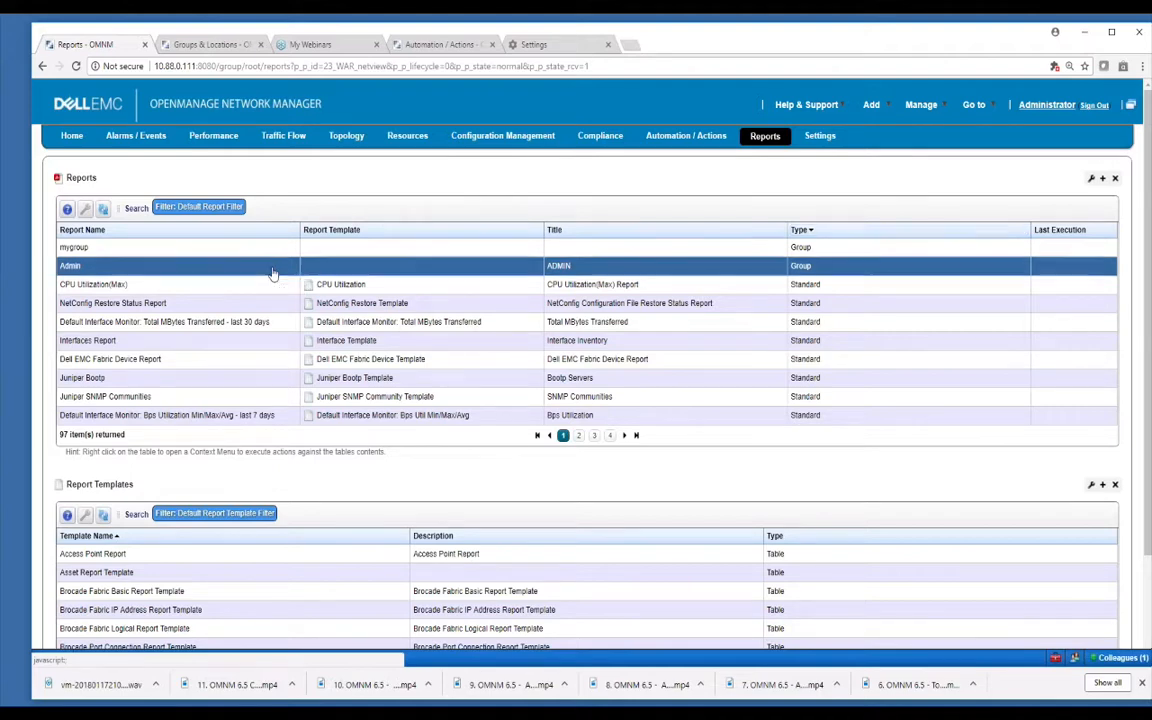
pyautogui.rightClick(273, 268)
pyautogui.click(300, 316)
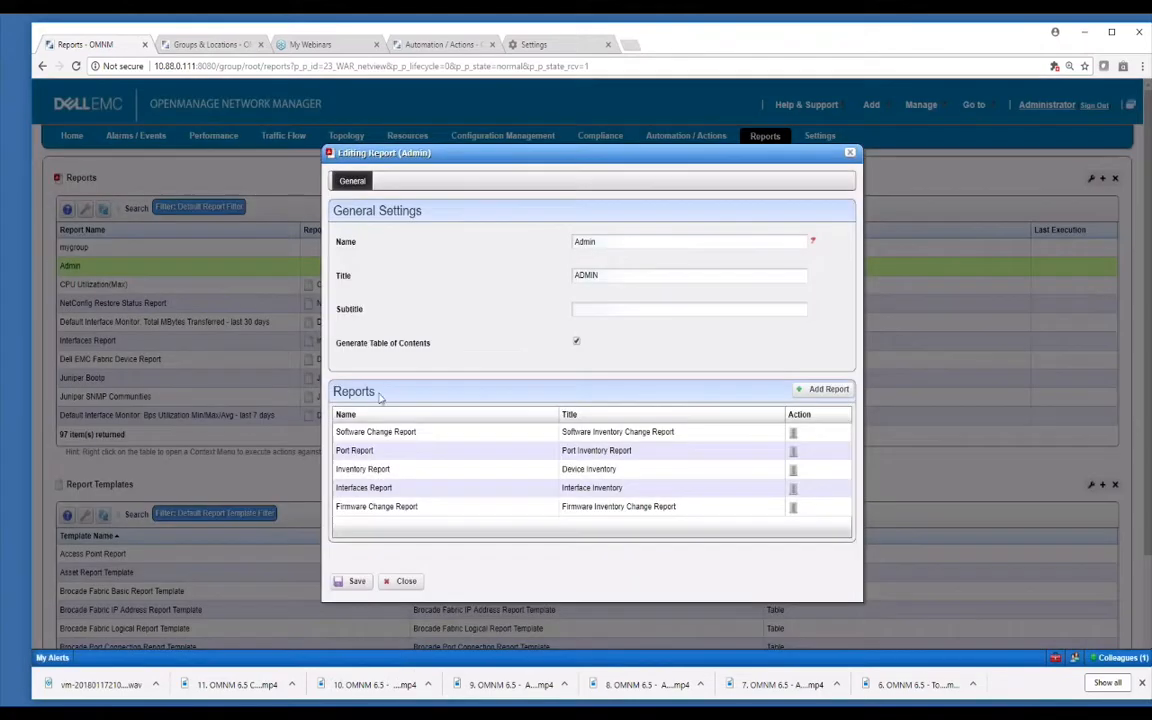
pyautogui.click(413, 582)
pyautogui.rightClick(267, 273)
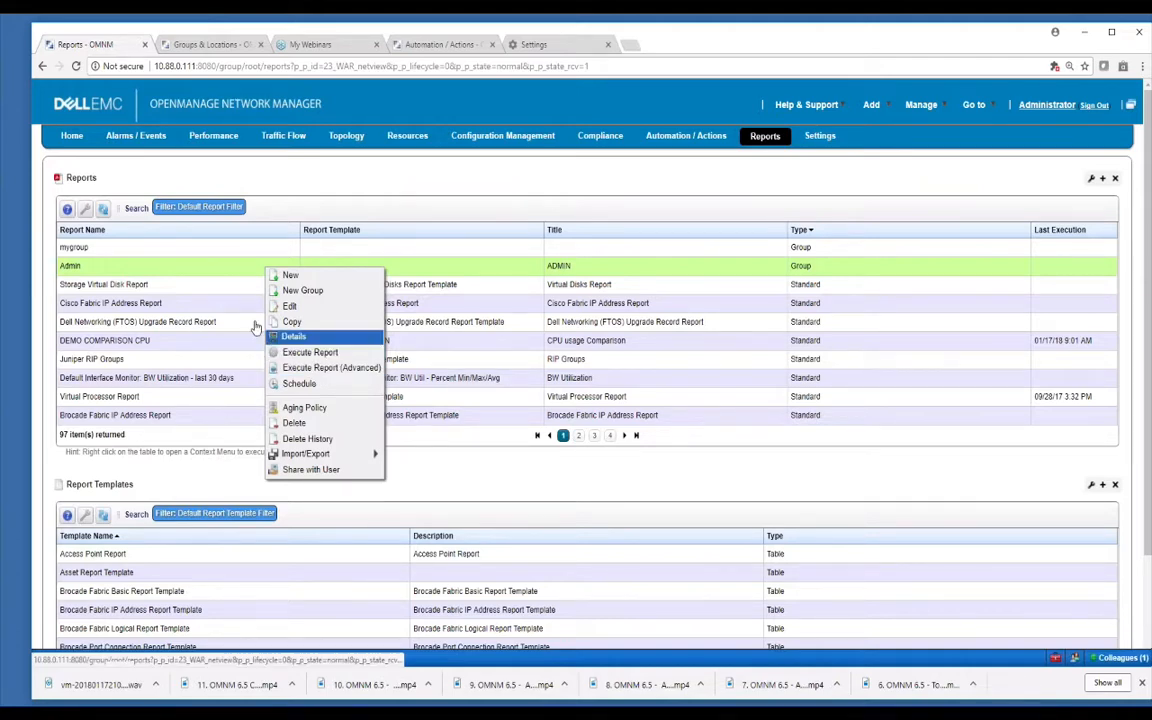
pyautogui.click(231, 285)
pyautogui.click(232, 272)
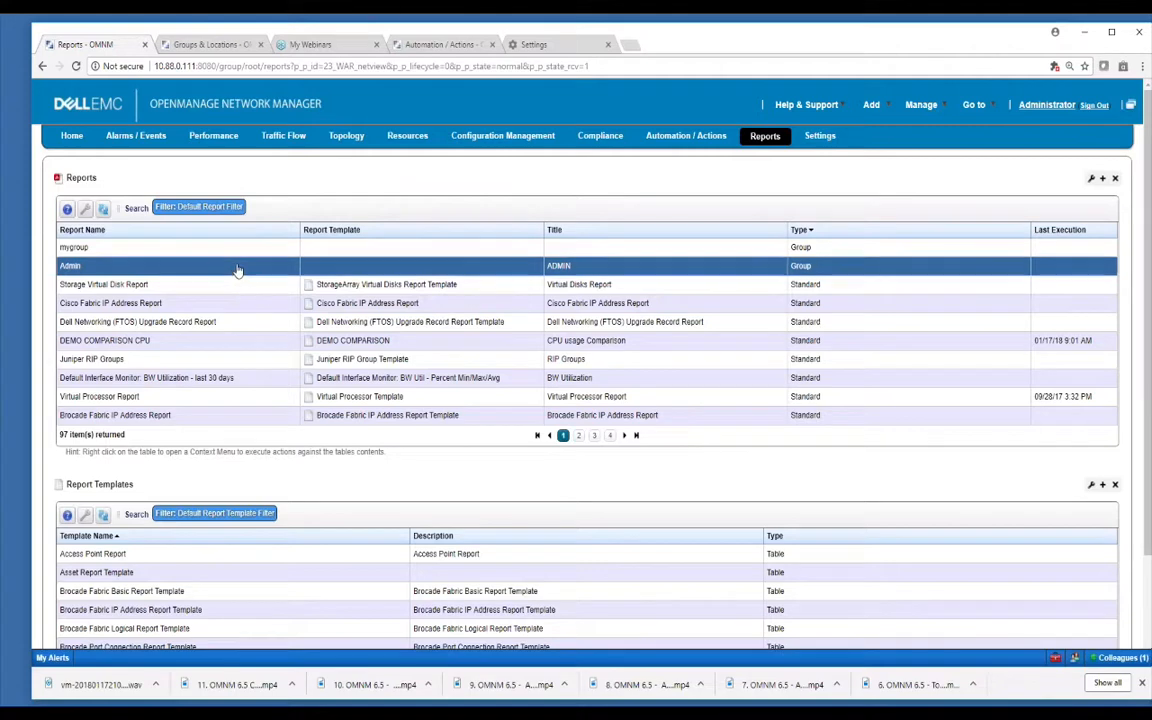
pyautogui.rightClick(238, 270)
pyautogui.click(212, 270)
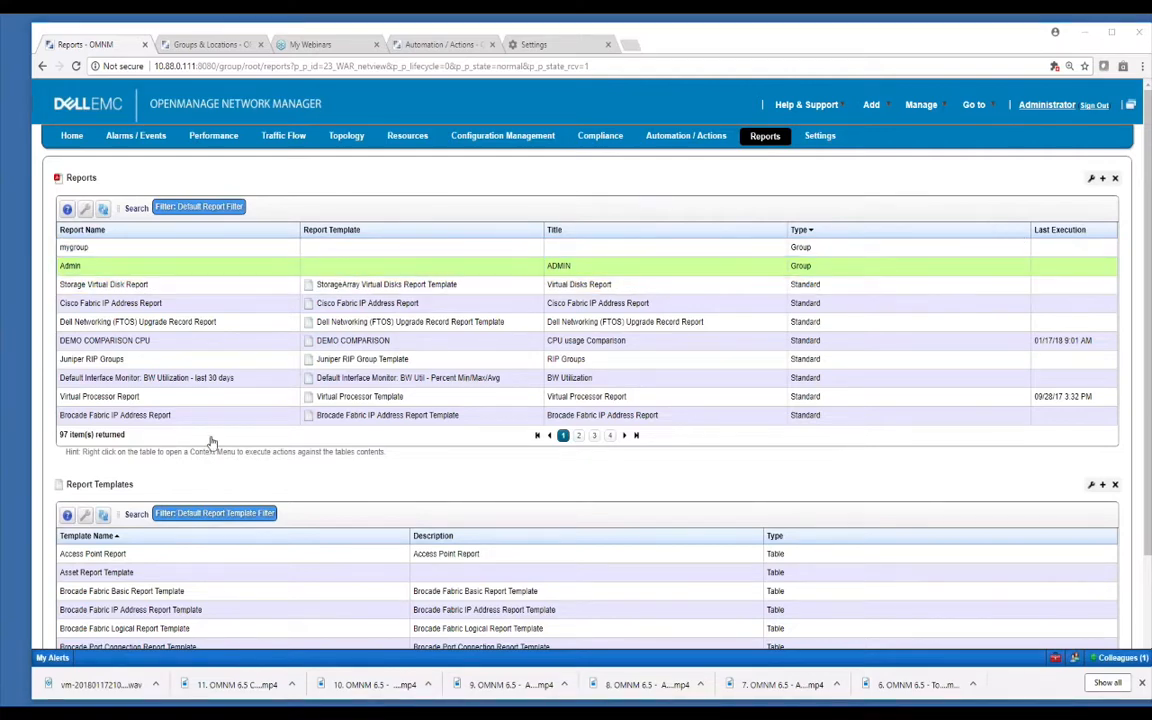
# Create a new report template from the Report Templates menu and go to its Source tab.
pyautogui.rightClick(277, 558)
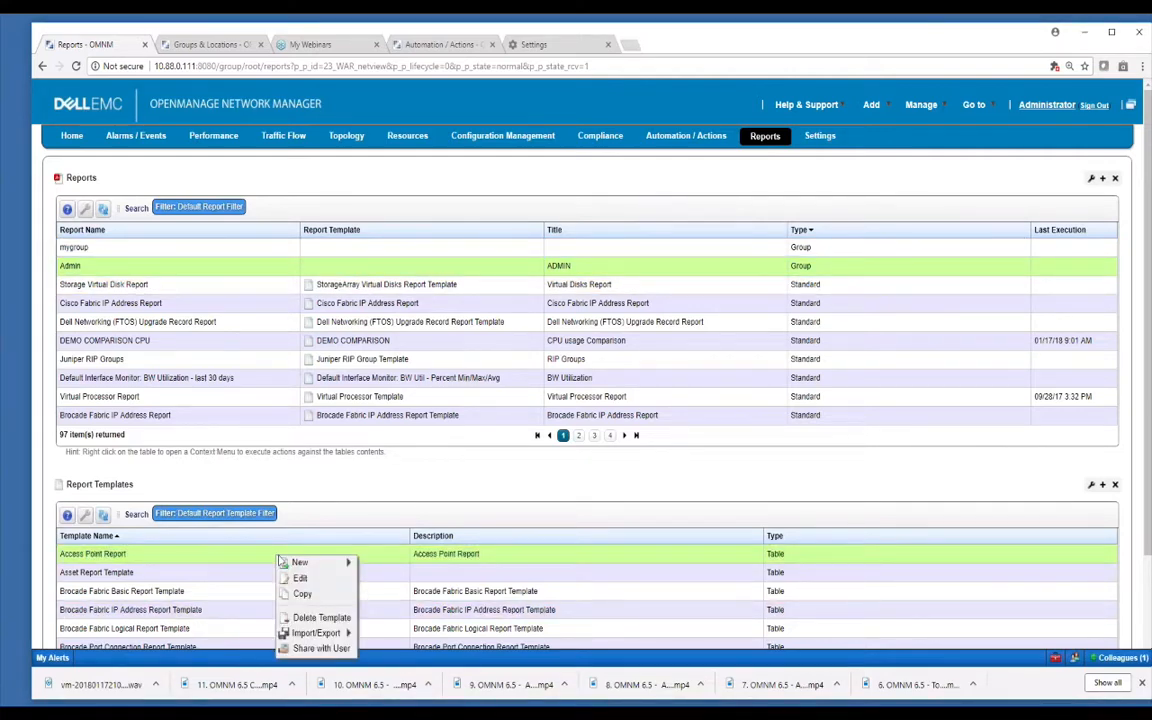
pyautogui.moveTo(323, 568)
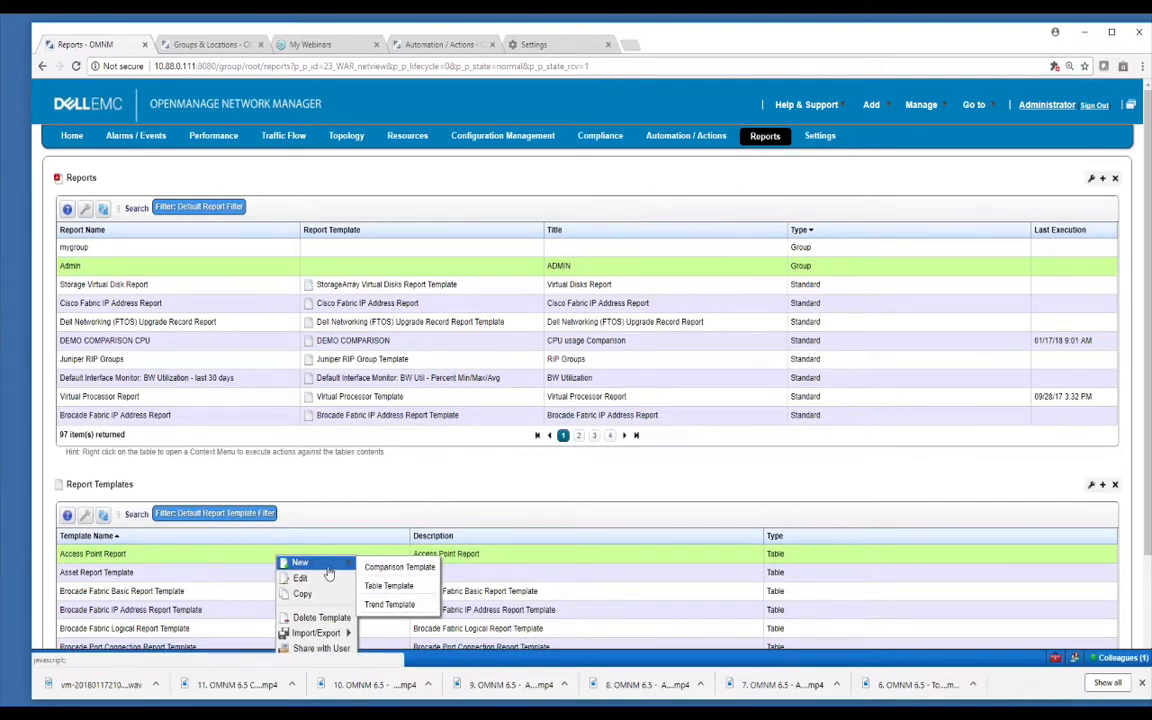
pyautogui.click(389, 586)
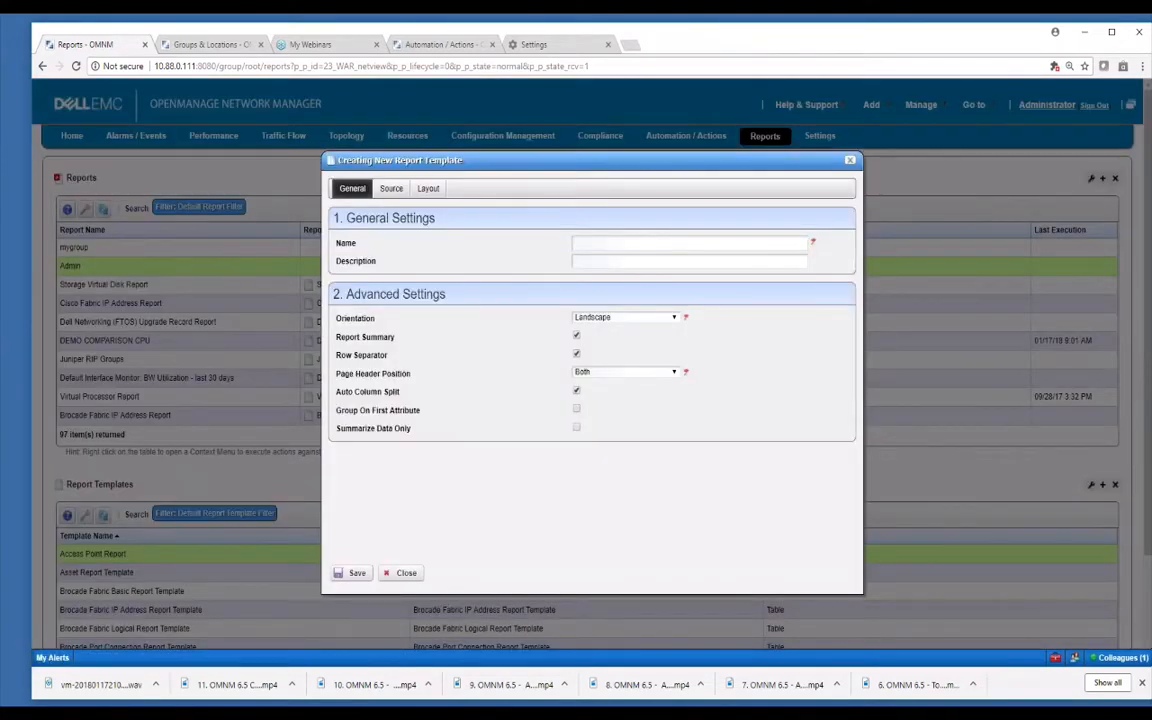
pyautogui.click(577, 355)
pyautogui.click(603, 240)
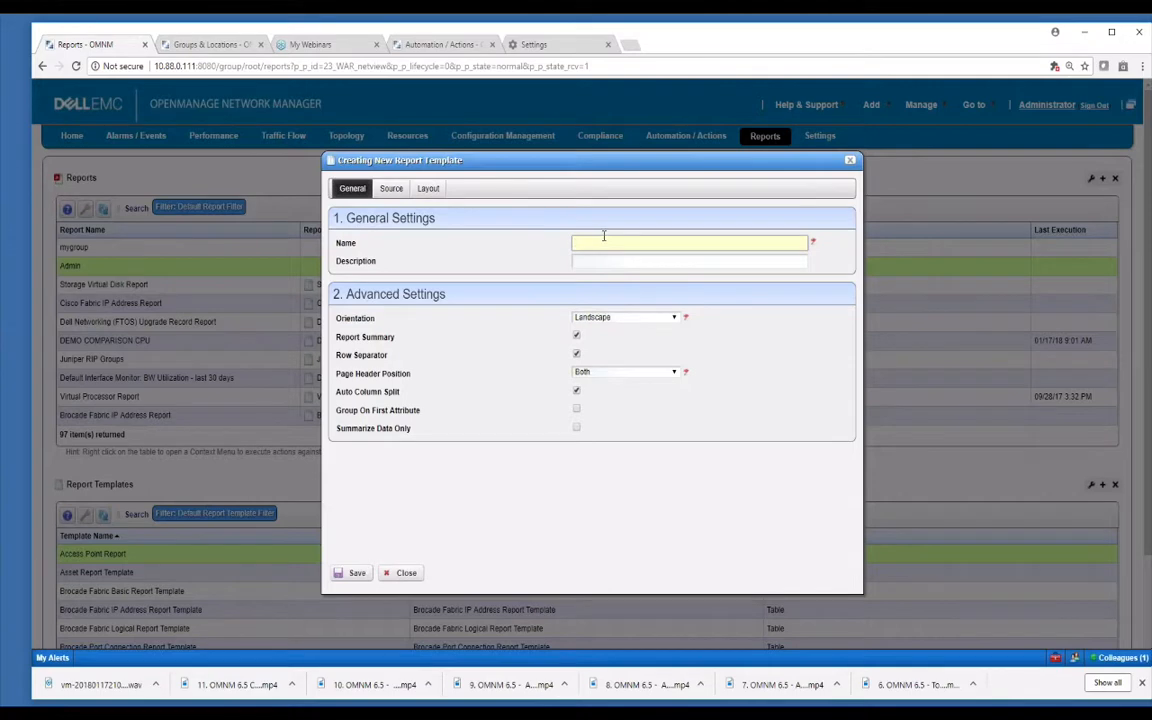
pyautogui.click(392, 190)
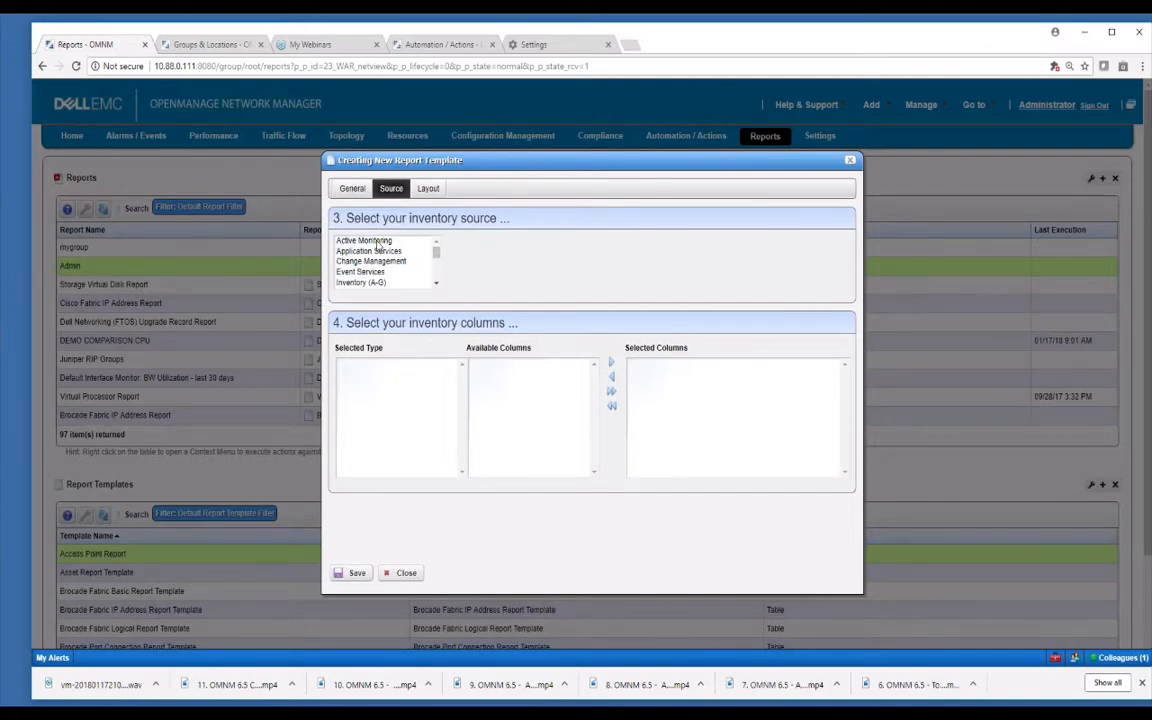
# Try Active Monitoring's Default CPU Monitor and Default Interface Monitor as the template source.
pyautogui.click(377, 242)
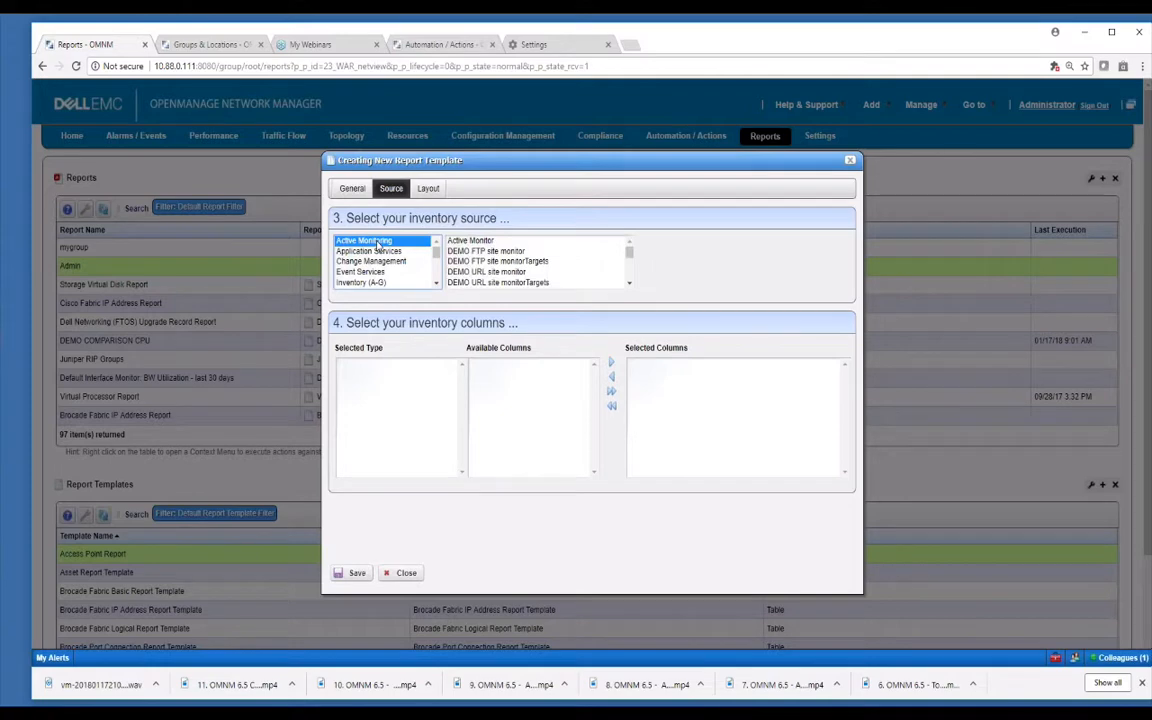
pyautogui.click(630, 284)
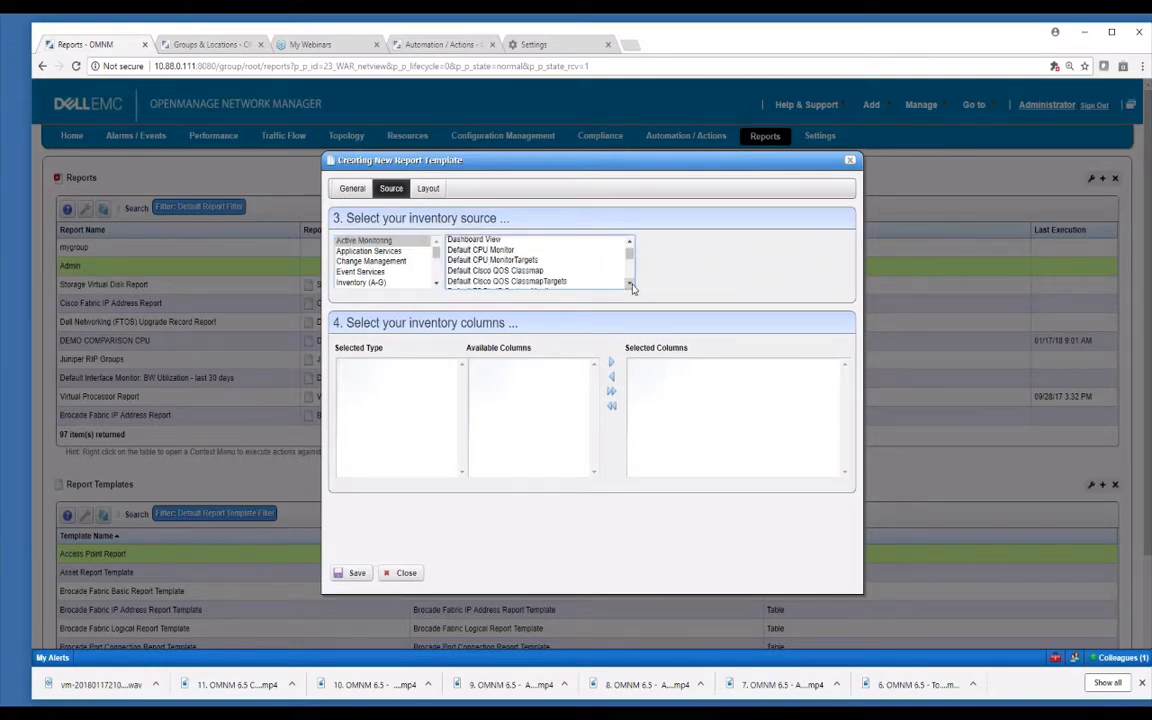
pyautogui.click(500, 250)
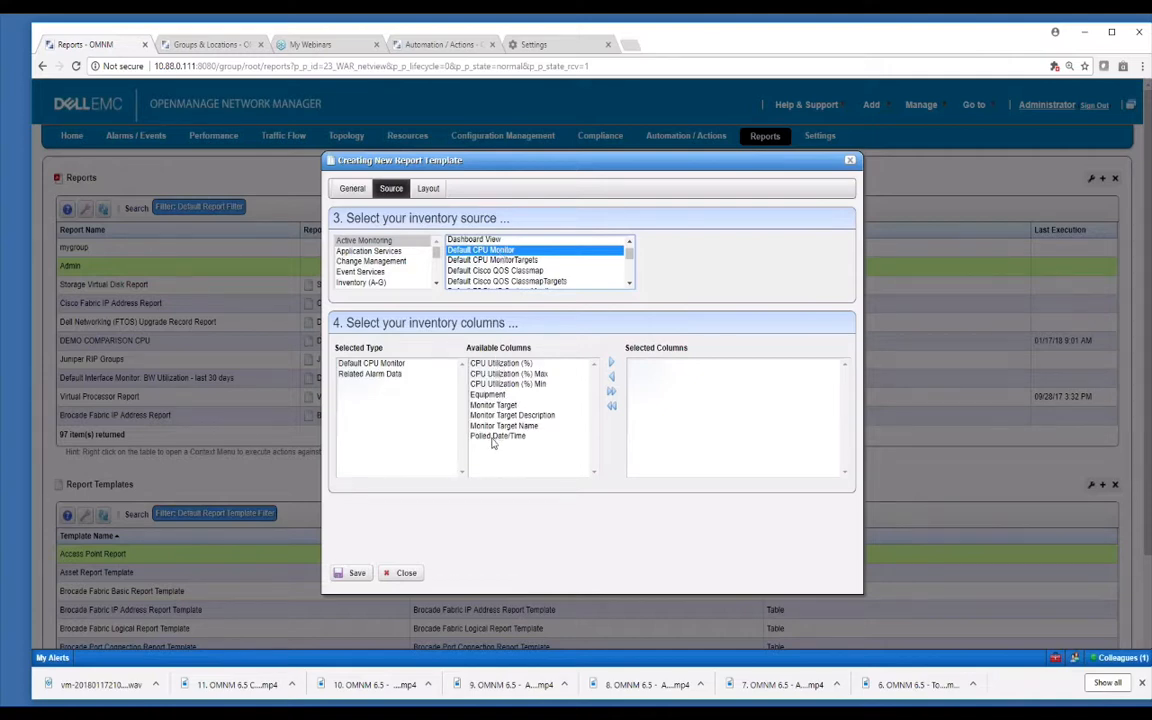
pyautogui.scroll(-5, 629, 284)
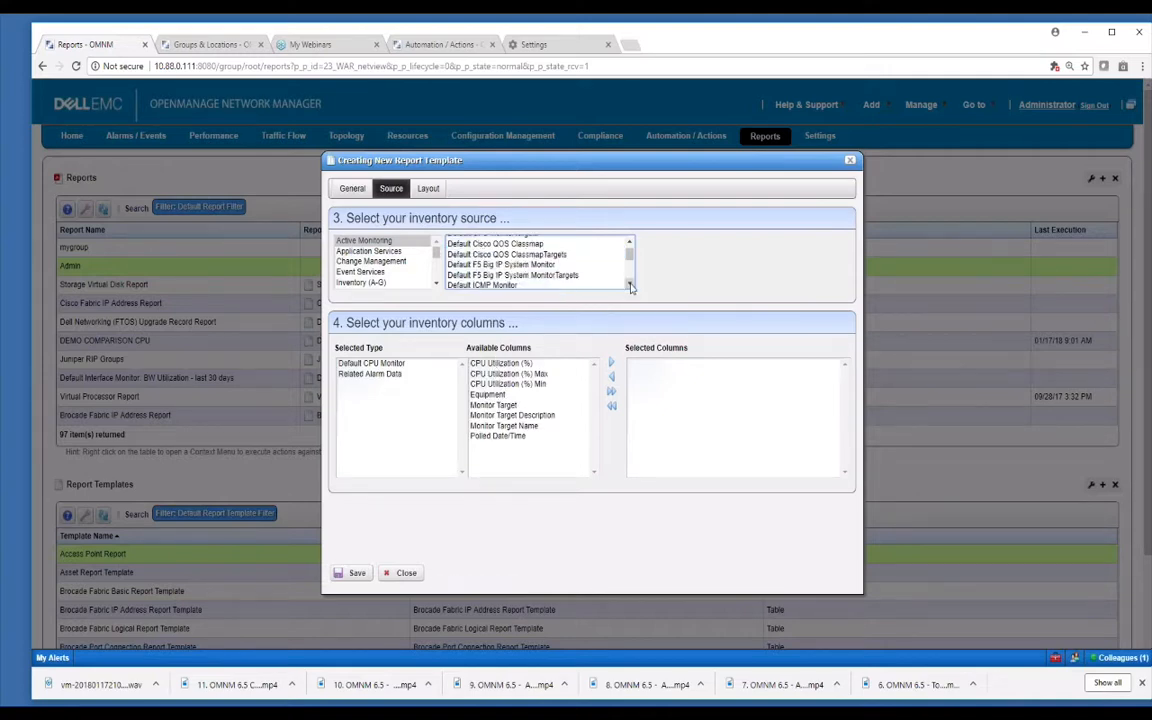
pyautogui.click(485, 273)
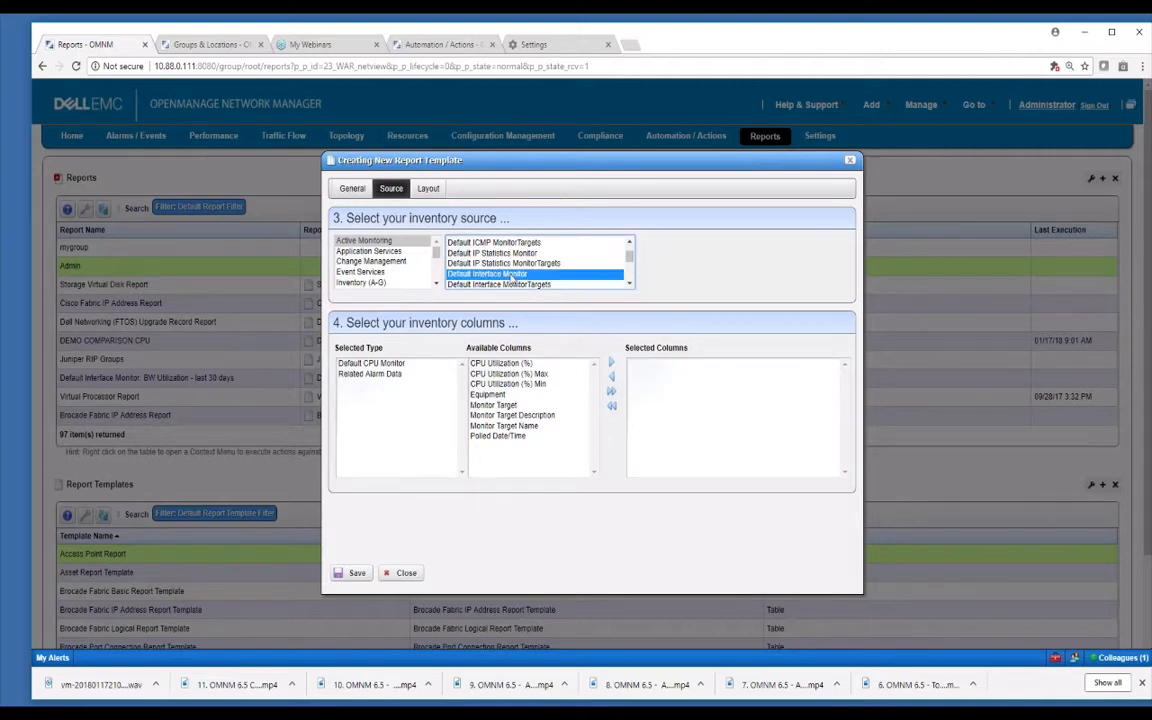
pyautogui.moveTo(593, 372); pyautogui.dragTo(594, 400)
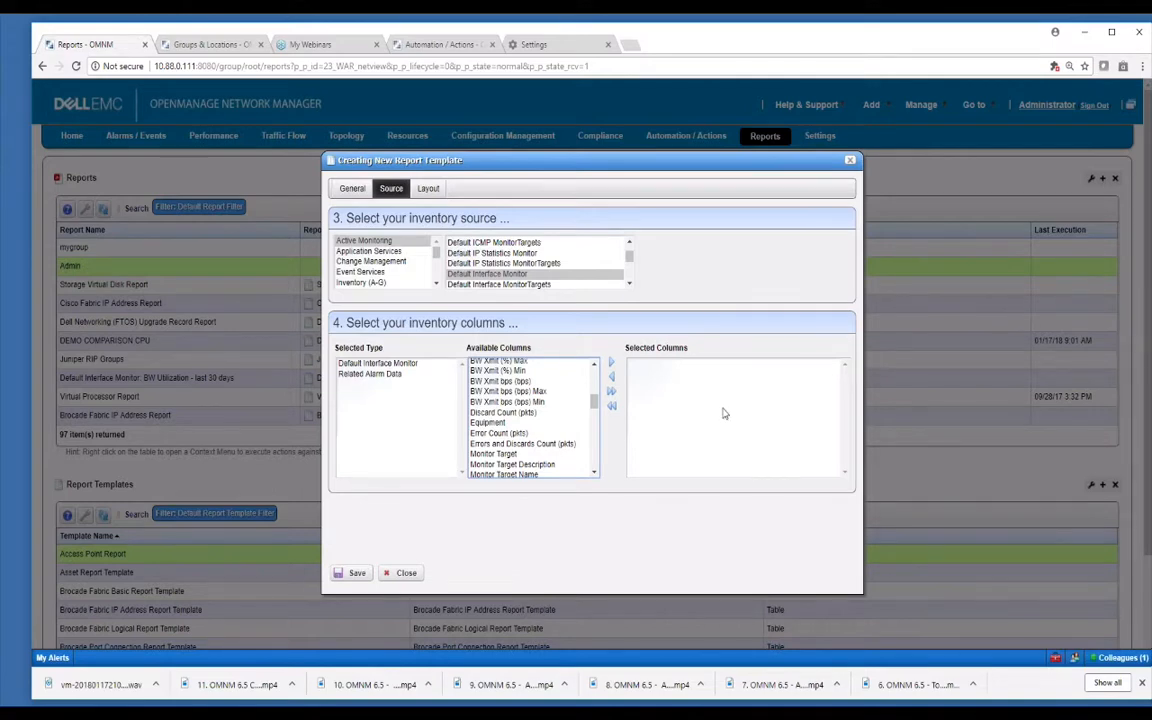
pyautogui.moveTo(436, 245); pyautogui.dragTo(436, 282)
# Set the source to Traffic Flow Analyzer's Traffic Flow Conversation.
pyautogui.click(383, 274)
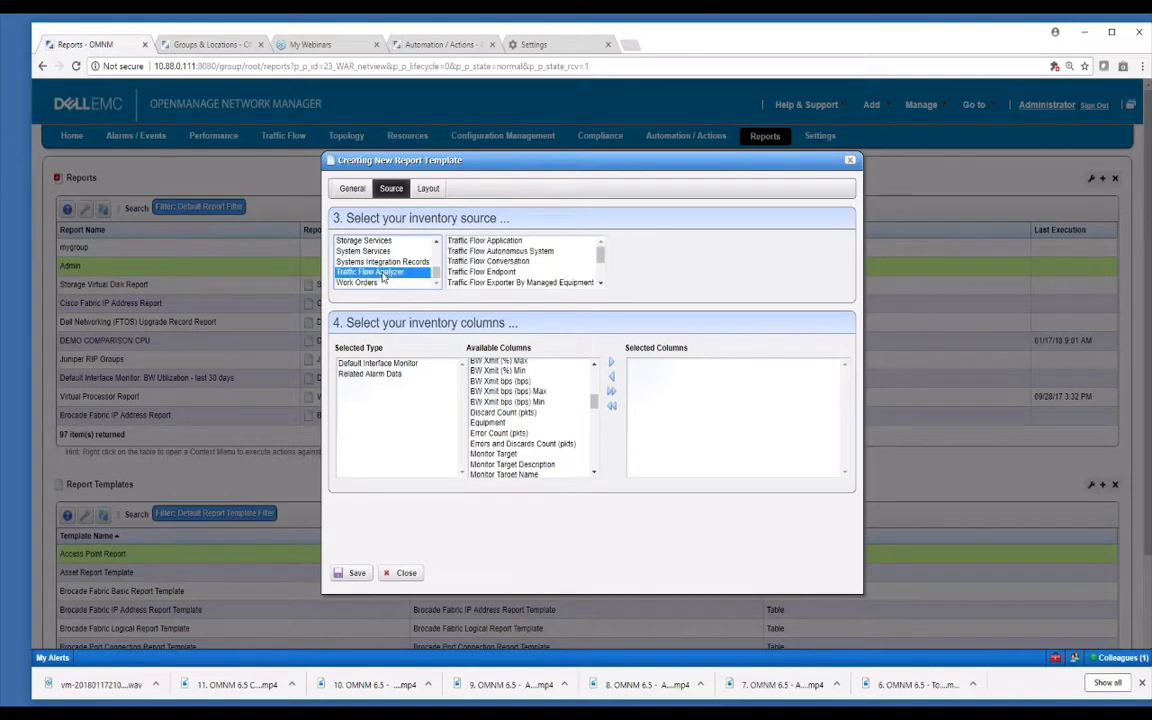
pyautogui.click(500, 262)
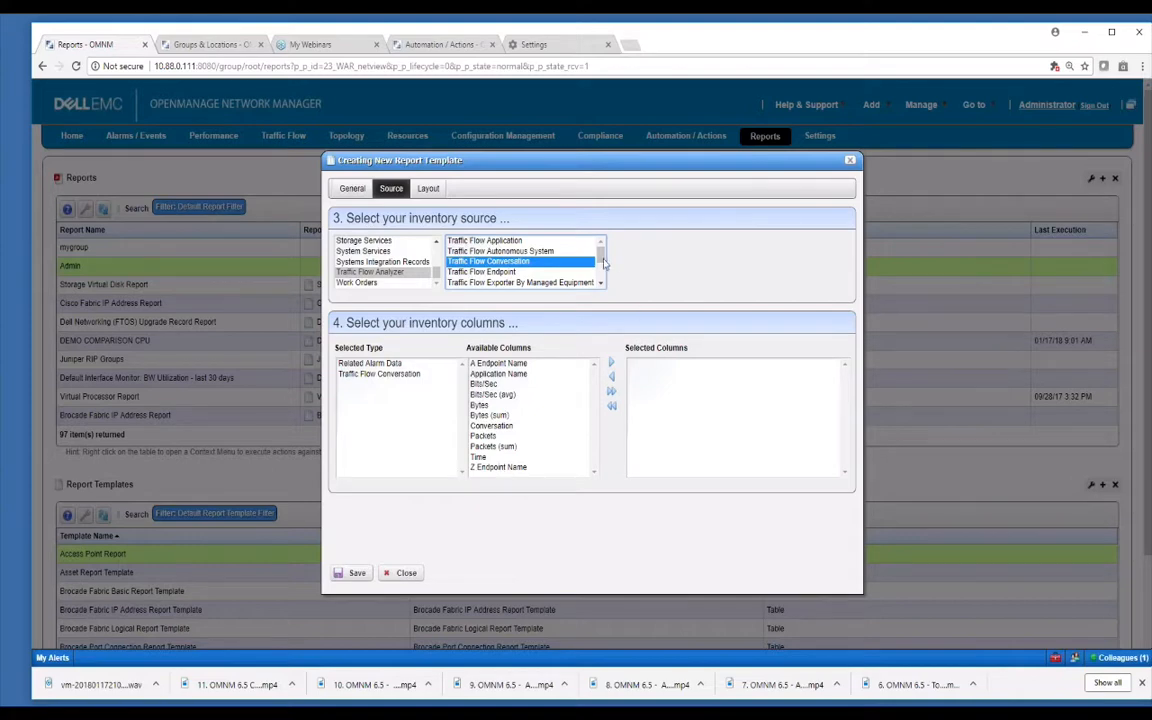
pyautogui.moveTo(600, 259)
pyautogui.mouseDown()
pyautogui.moveTo(600, 278)
pyautogui.moveTo(608, 261)
pyautogui.mouseUp()
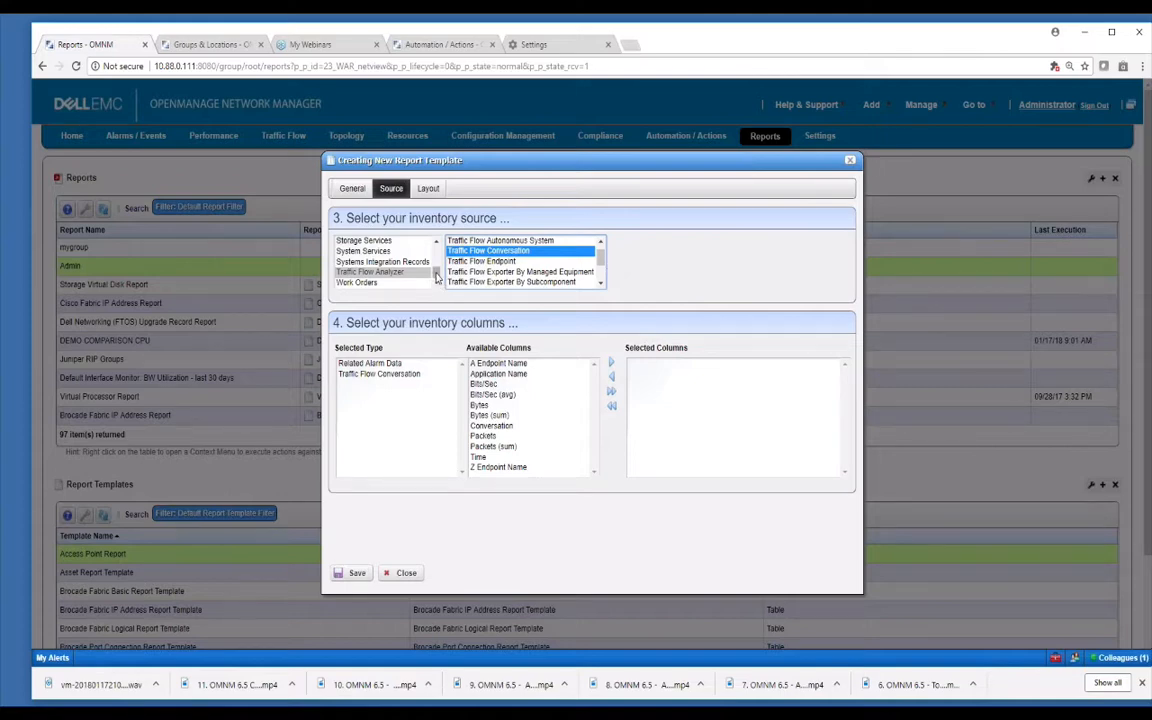
pyautogui.moveTo(436, 273); pyautogui.dragTo(437, 253)
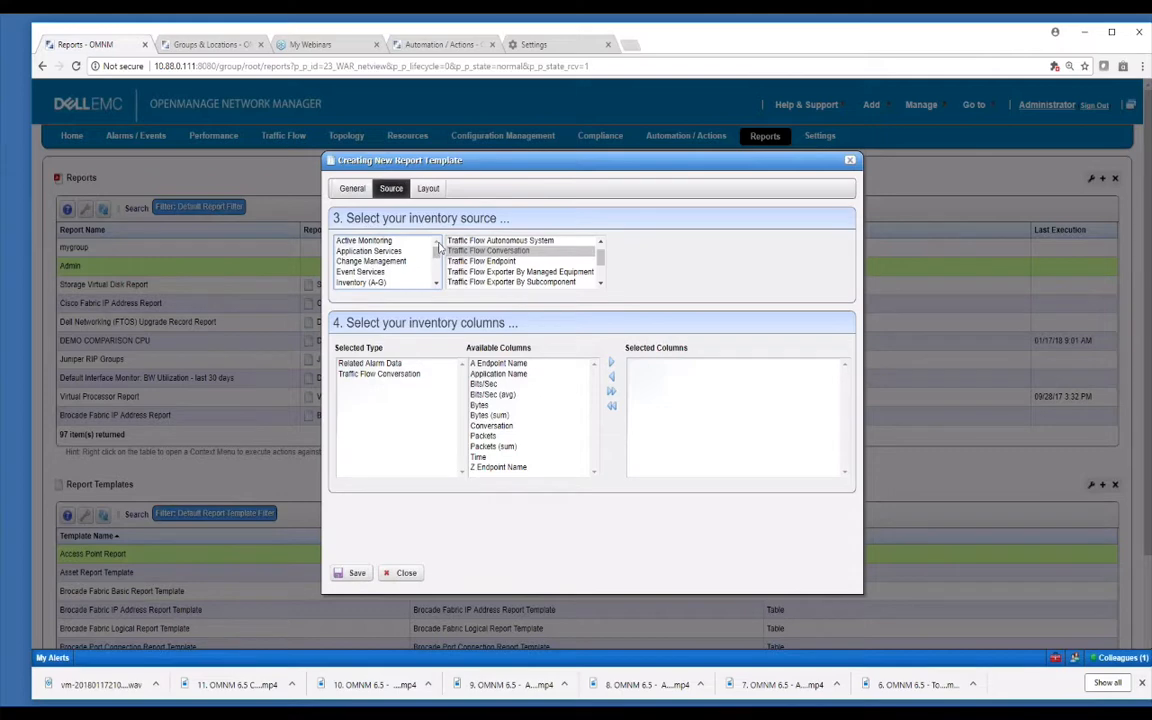
# Try Compliance Policy History and Alarm sources under Change Management and Event Services.
pyautogui.click(396, 262)
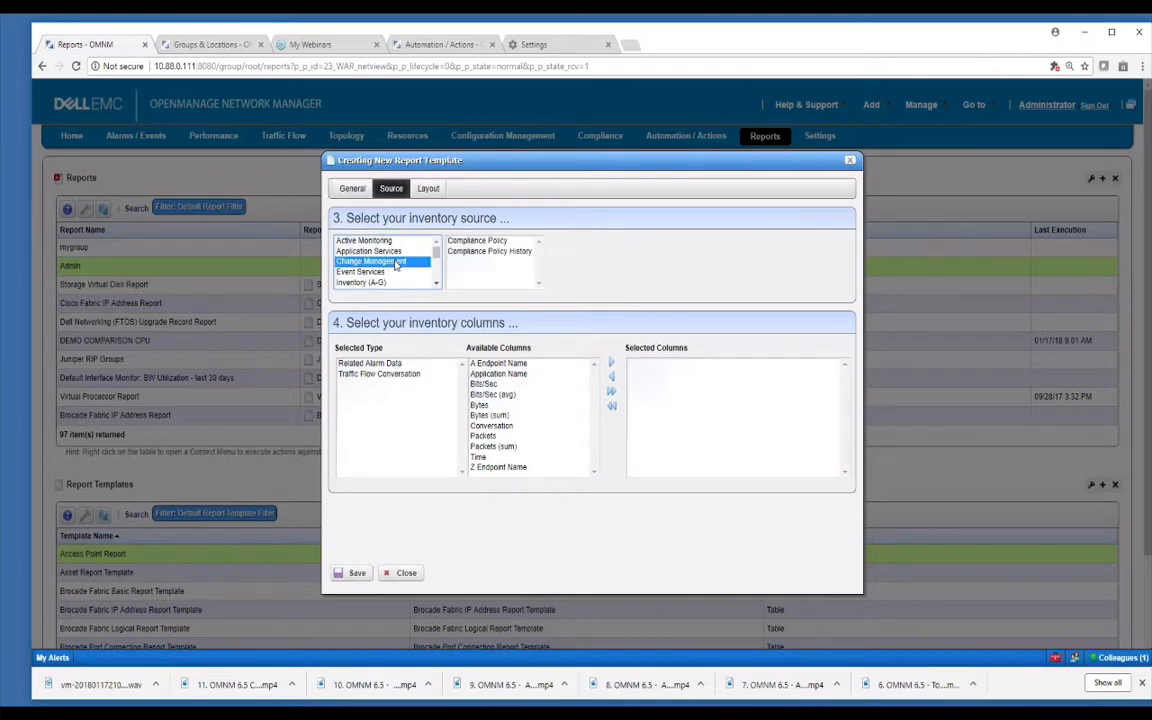
pyautogui.click(475, 251)
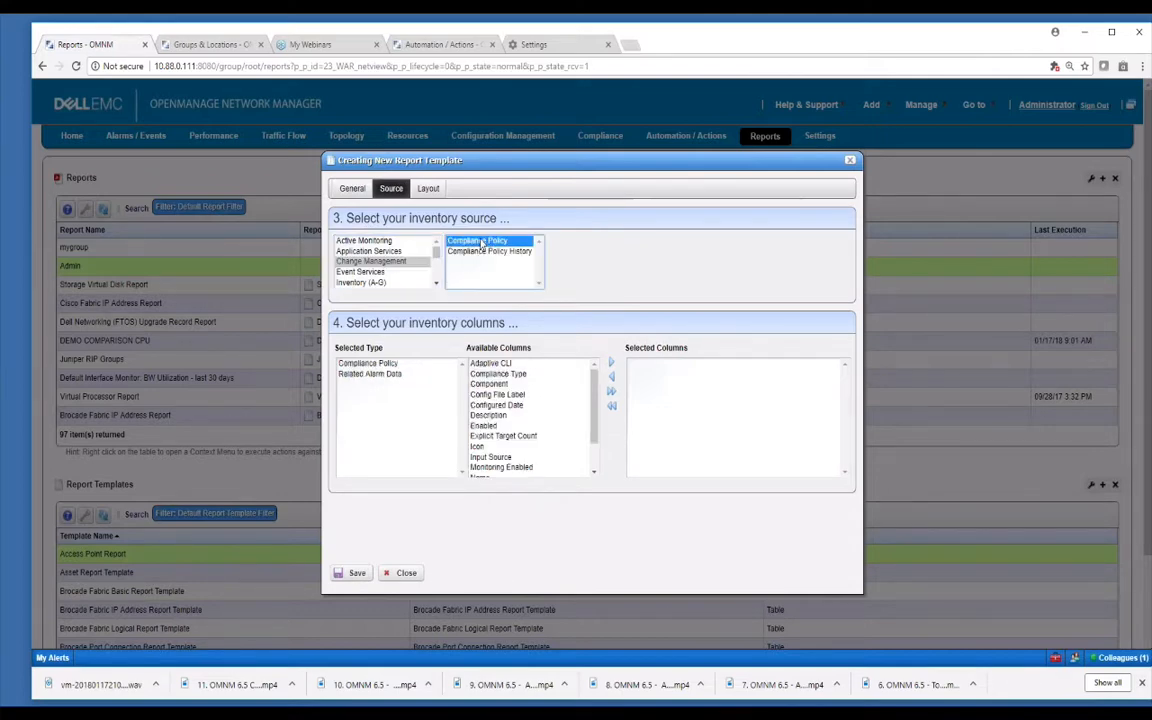
pyautogui.click(362, 272)
pyautogui.click(458, 251)
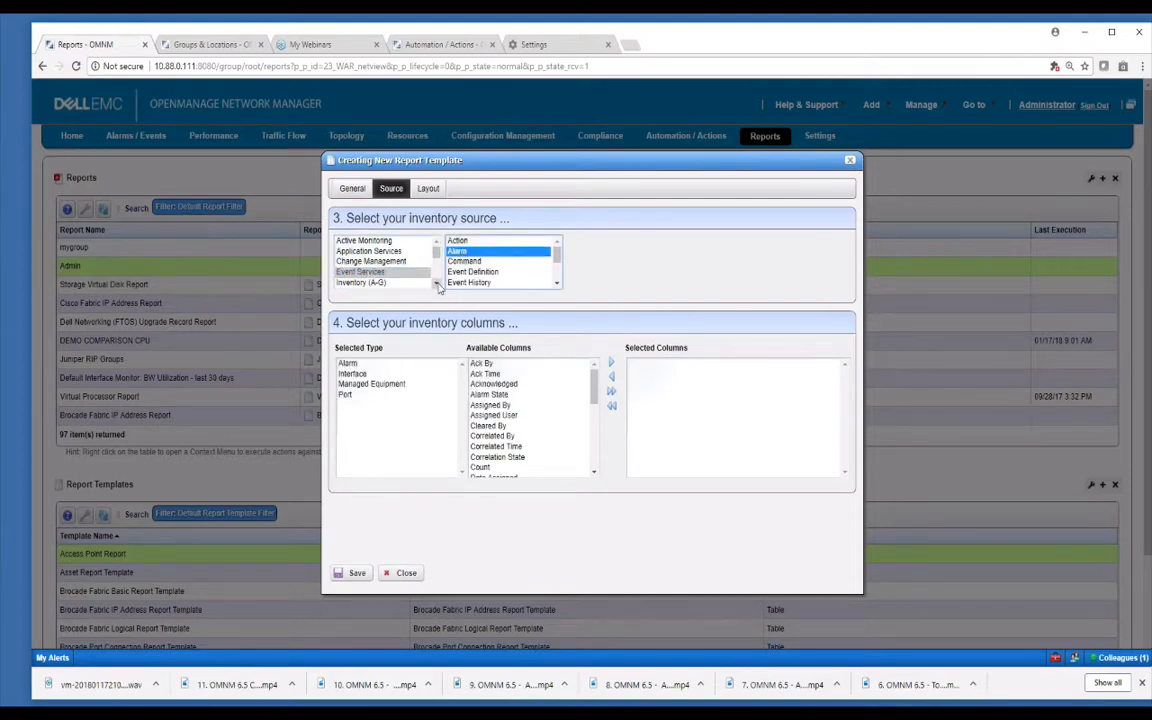
pyautogui.click(437, 284)
# Browse the Inventory and Inventory Resource (H-M, N-S, T-Z) source type lists.
pyautogui.click(360, 257)
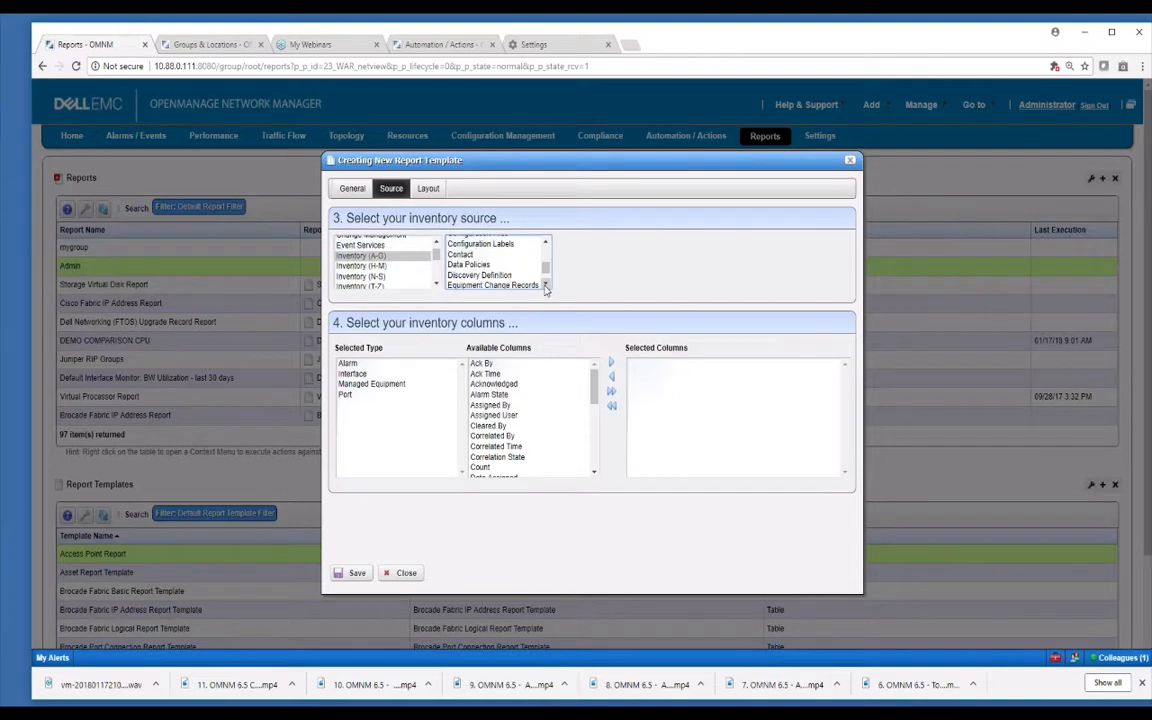
pyautogui.click(546, 285)
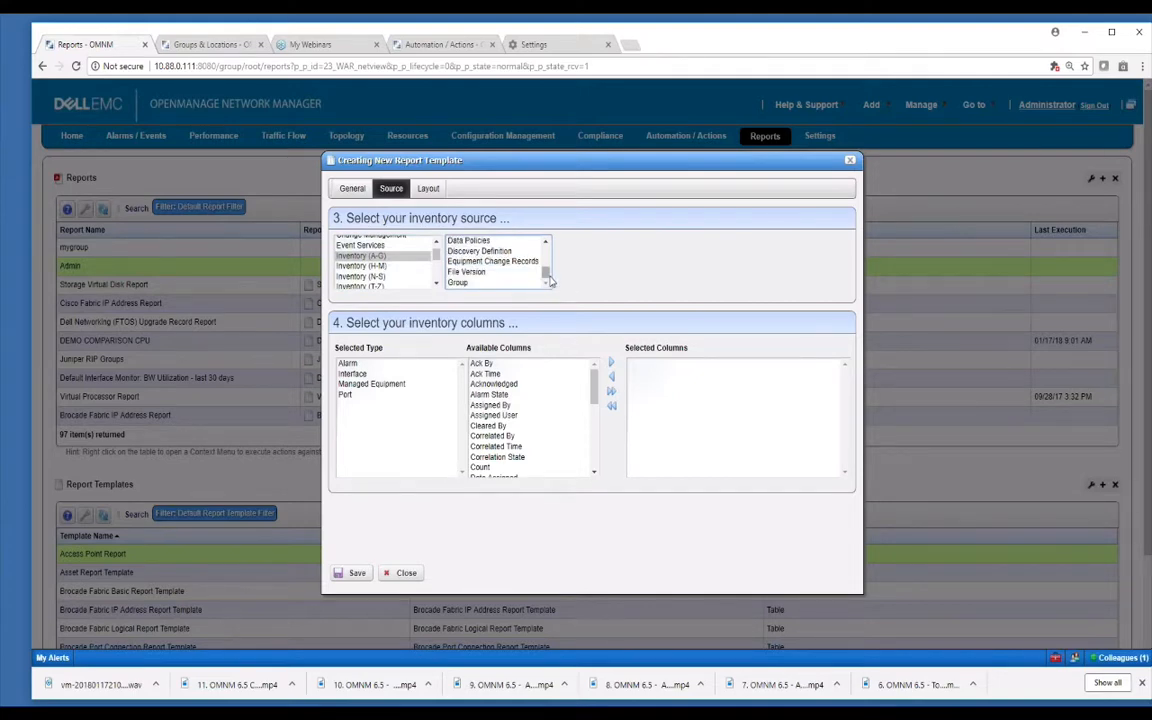
pyautogui.click(342, 276)
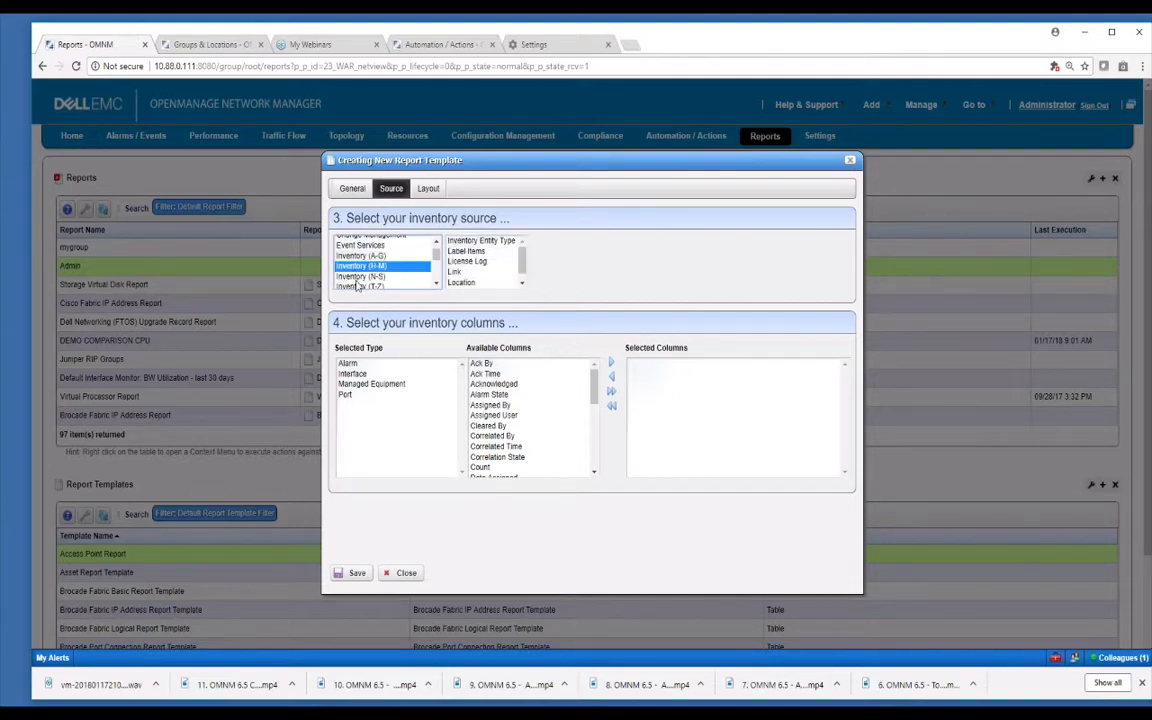
pyautogui.click(360, 287)
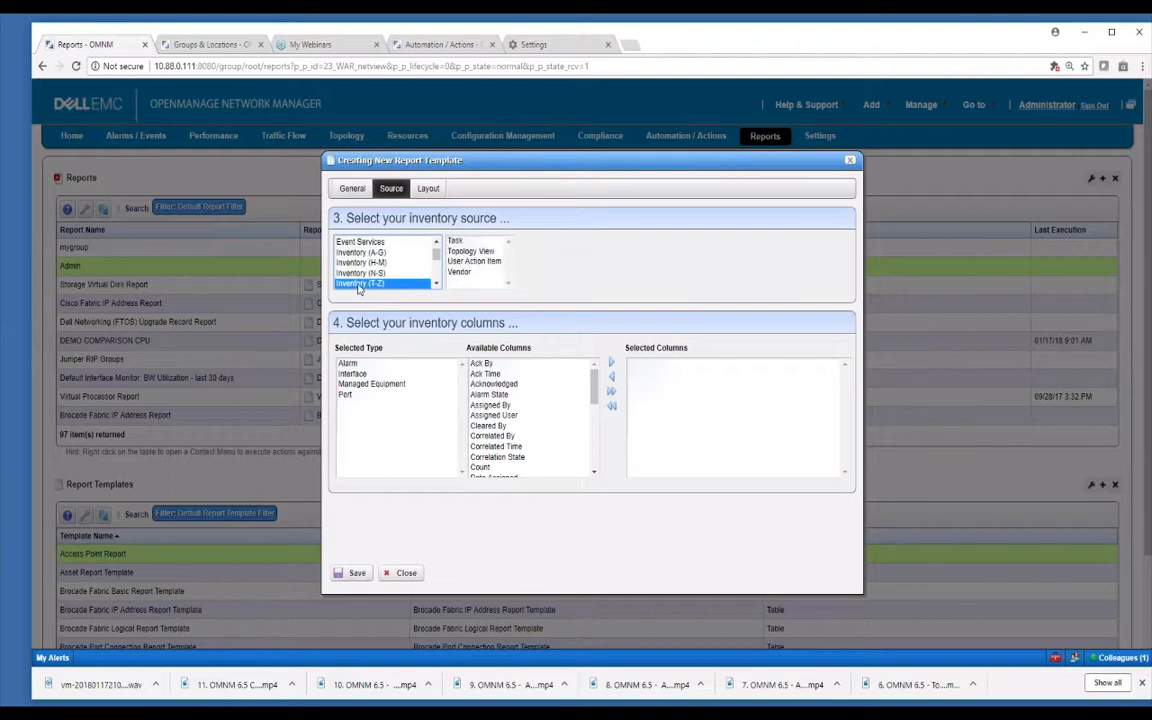
pyautogui.click(436, 284)
pyautogui.click(436, 284)
pyautogui.click(379, 251)
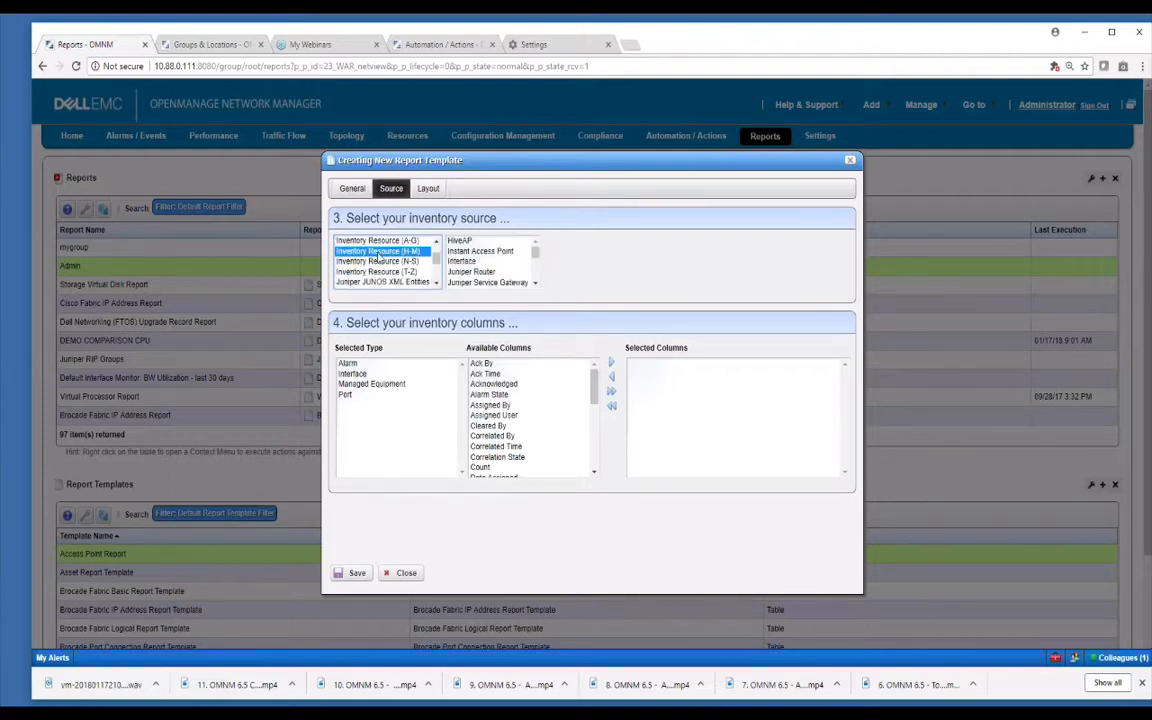
pyautogui.click(376, 262)
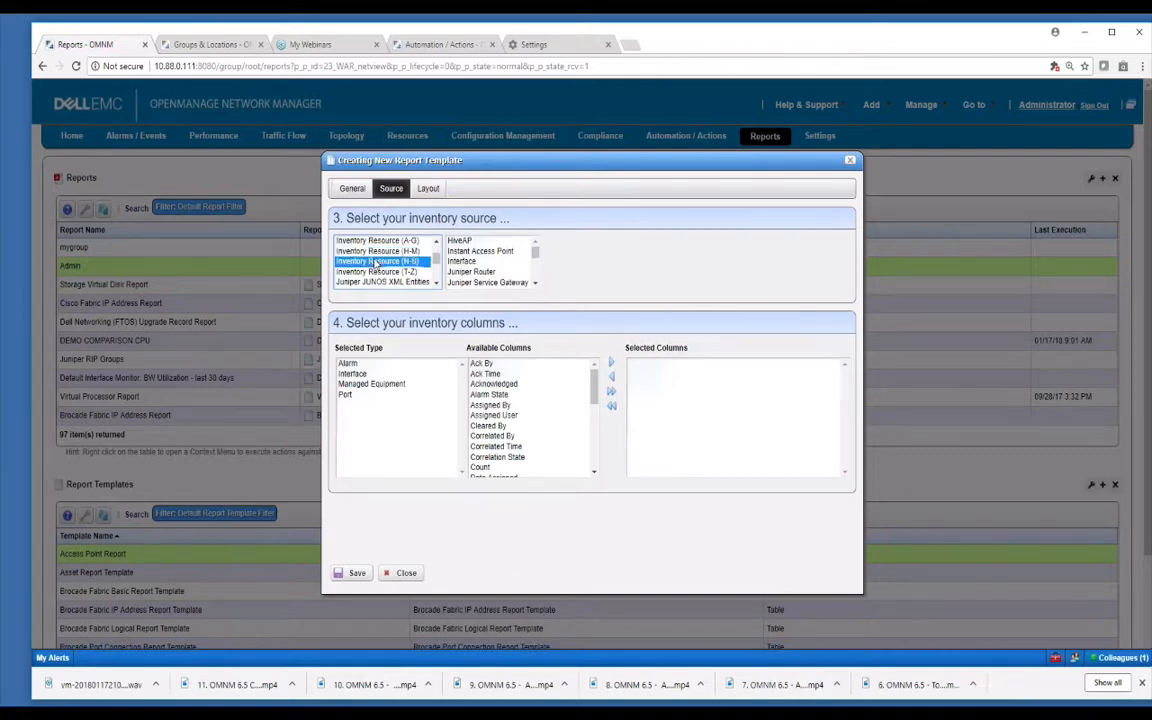
pyautogui.click(377, 251)
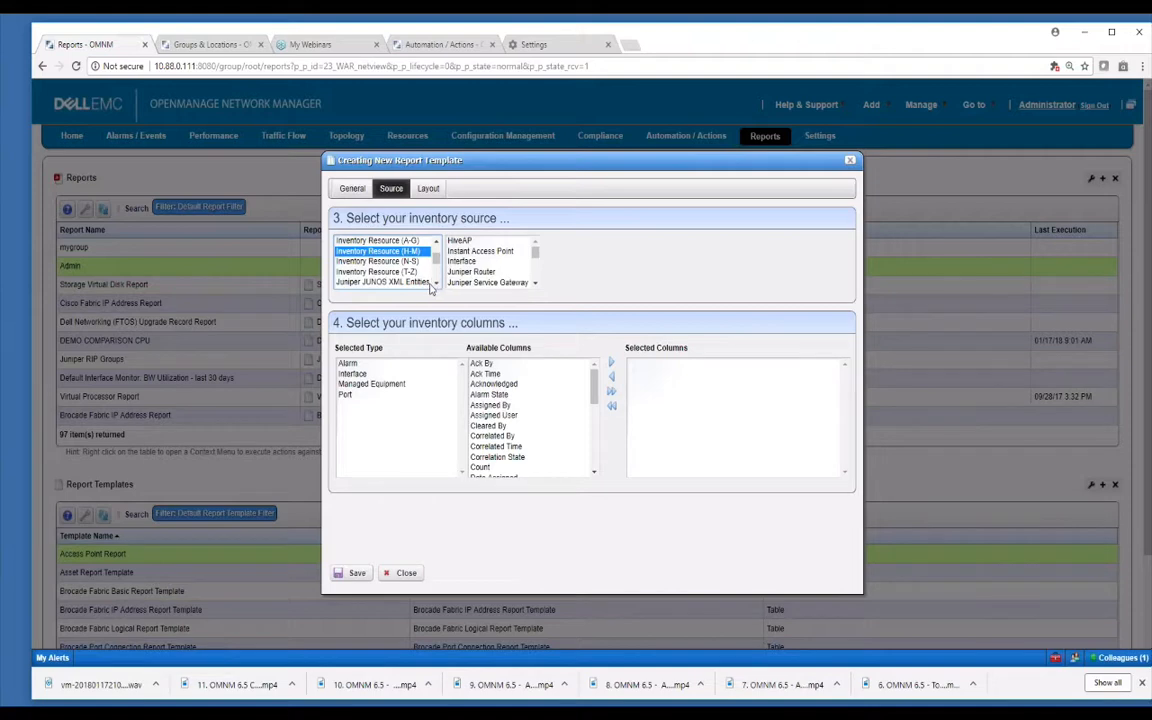
# Browse Juniper JUNOS XML Entities sources, close the template unsaved, and show the Thanks for Watching slide.
pyautogui.click(432, 284)
pyautogui.click(436, 285)
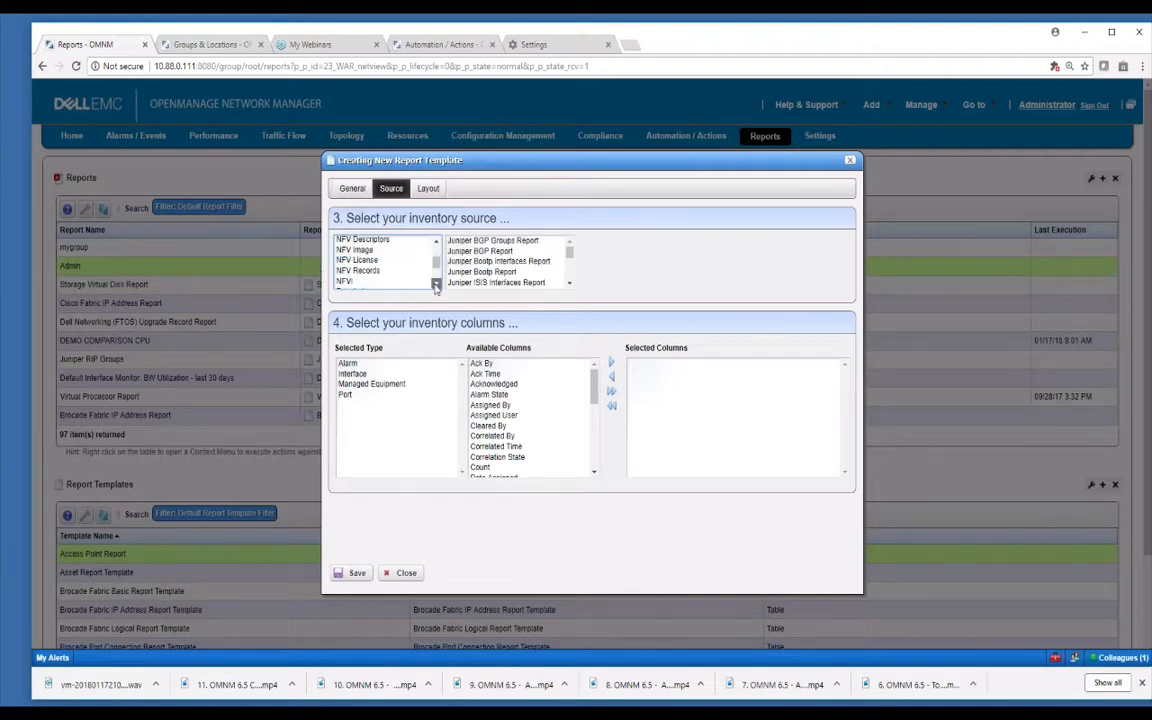
pyautogui.click(436, 285)
pyautogui.click(436, 285)
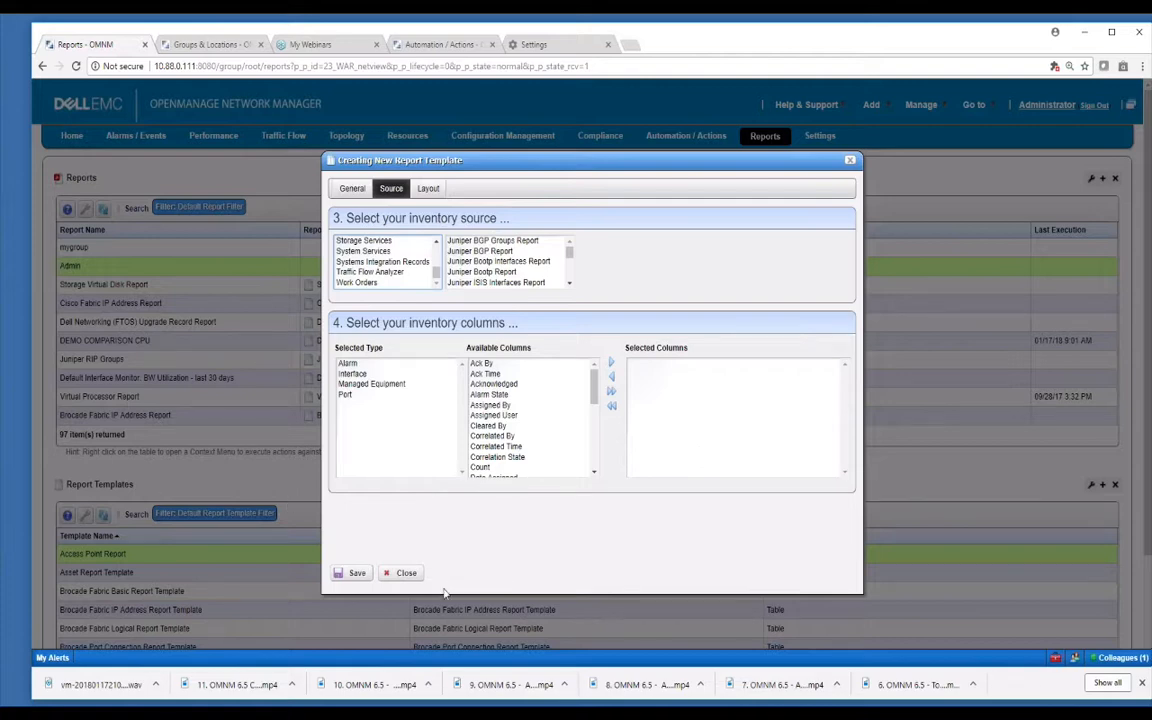
pyautogui.click(414, 575)
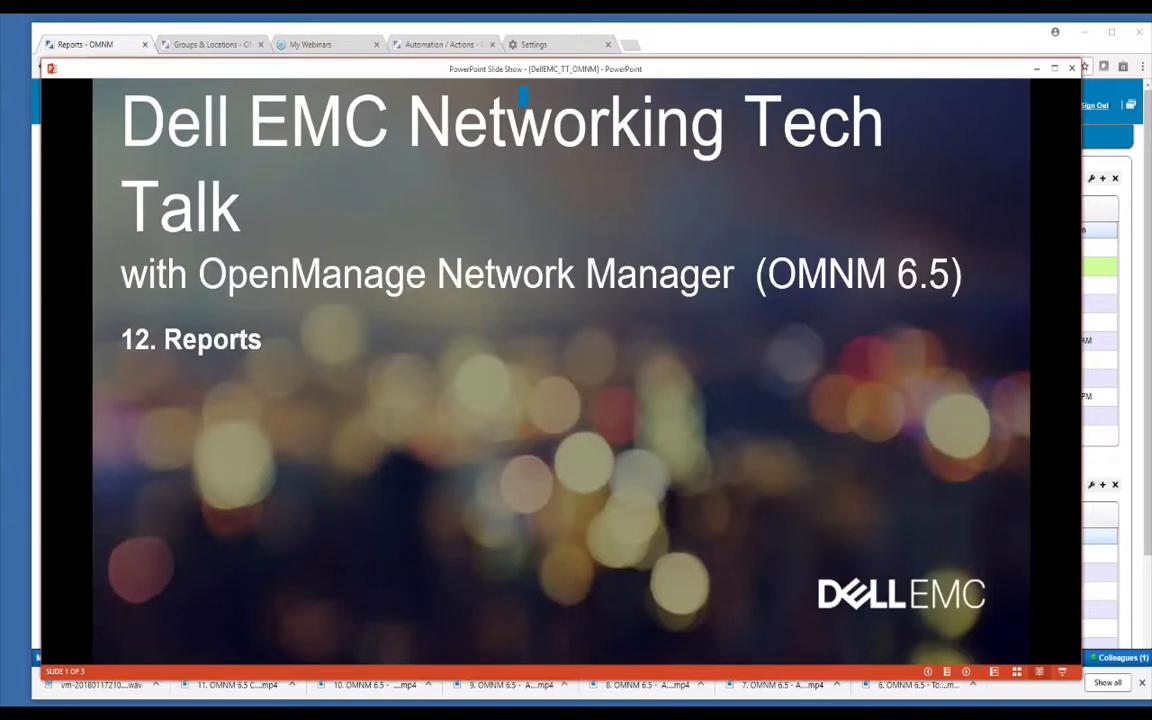
pyautogui.press('Right')
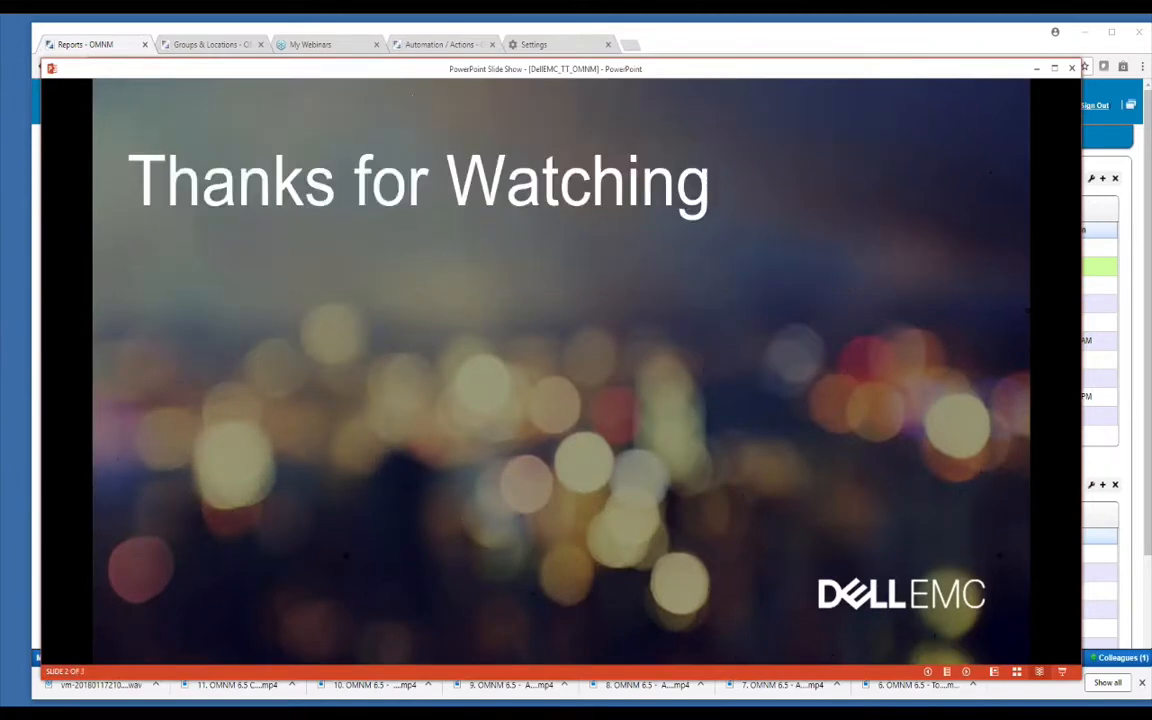